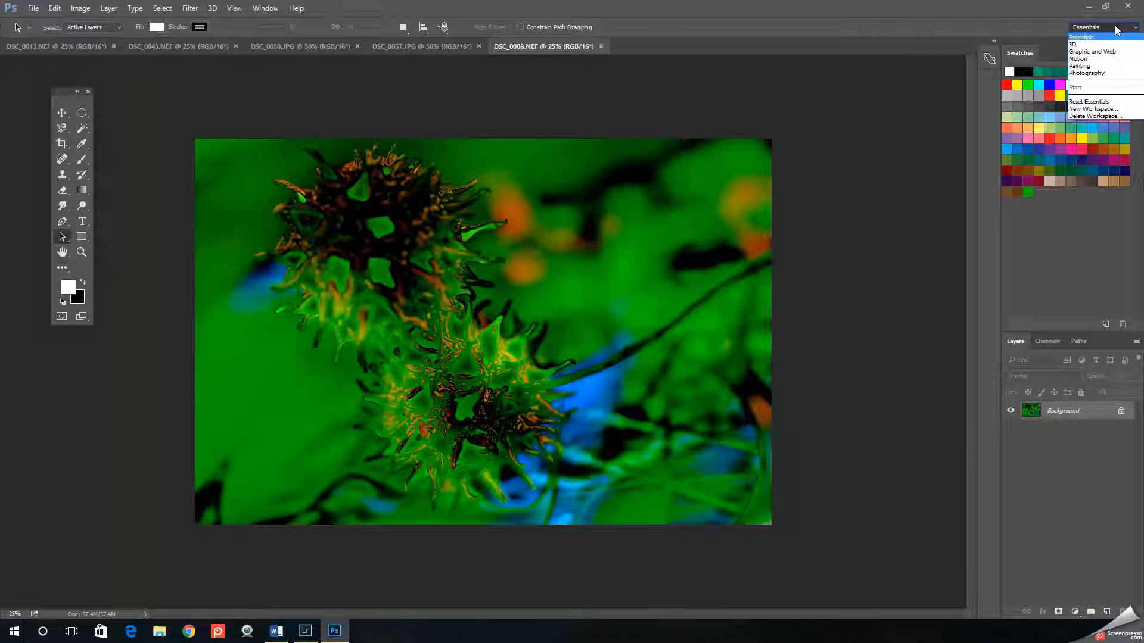
{"action": "left_click", "coordinate": [260, 9]}
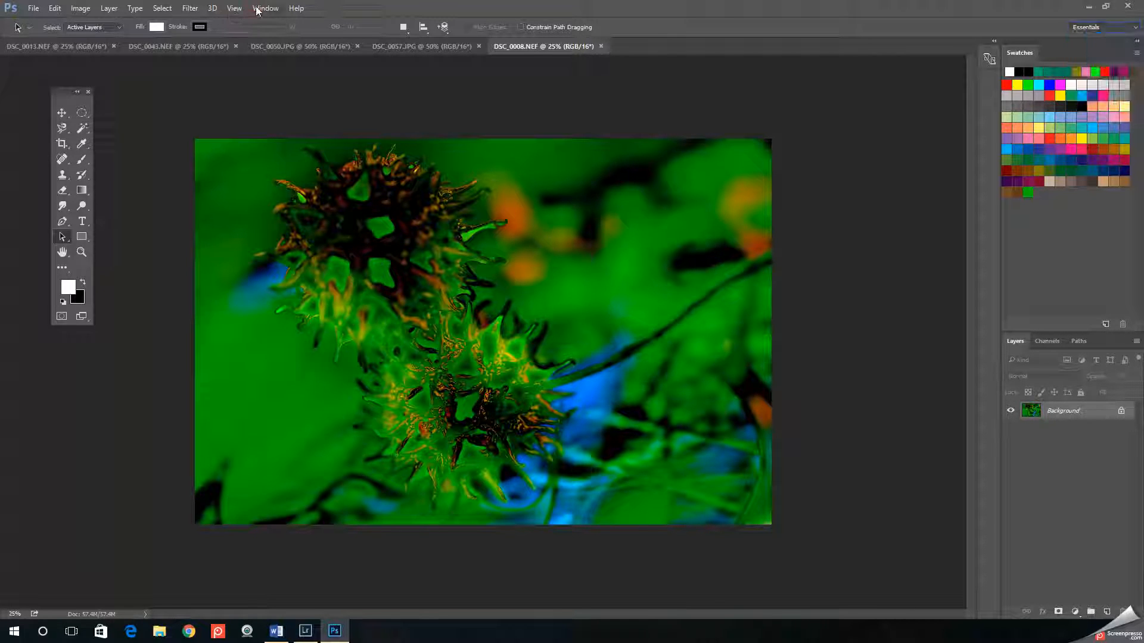
{"action": "left_click", "coordinate": [261, 8]}
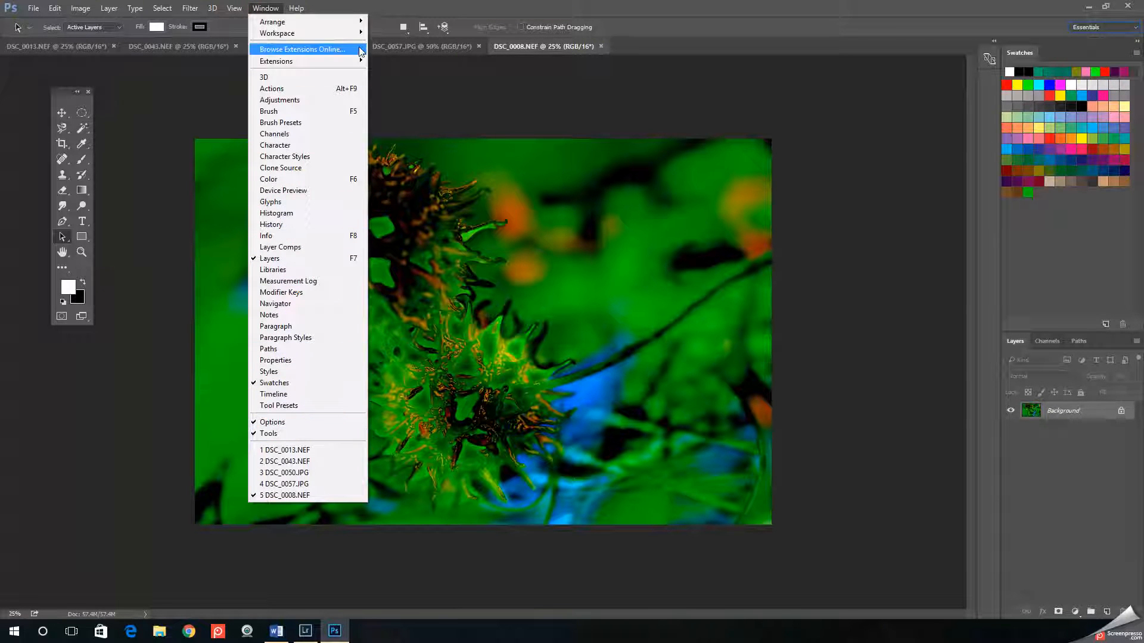
{"action": "left_click", "coordinate": [777, 14]}
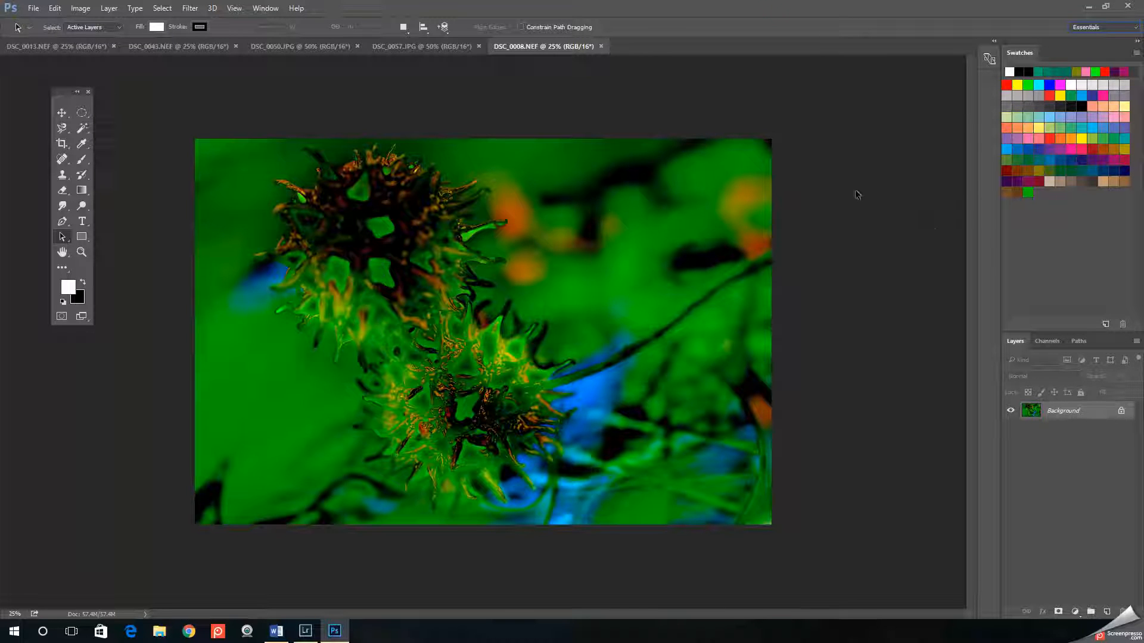
Look through the open source images DSC_0057, DSC_0050, DSC_0043, DSC_0013 and DSC_0008 to compare their content
{"action": "left_click", "coordinate": [424, 46]}
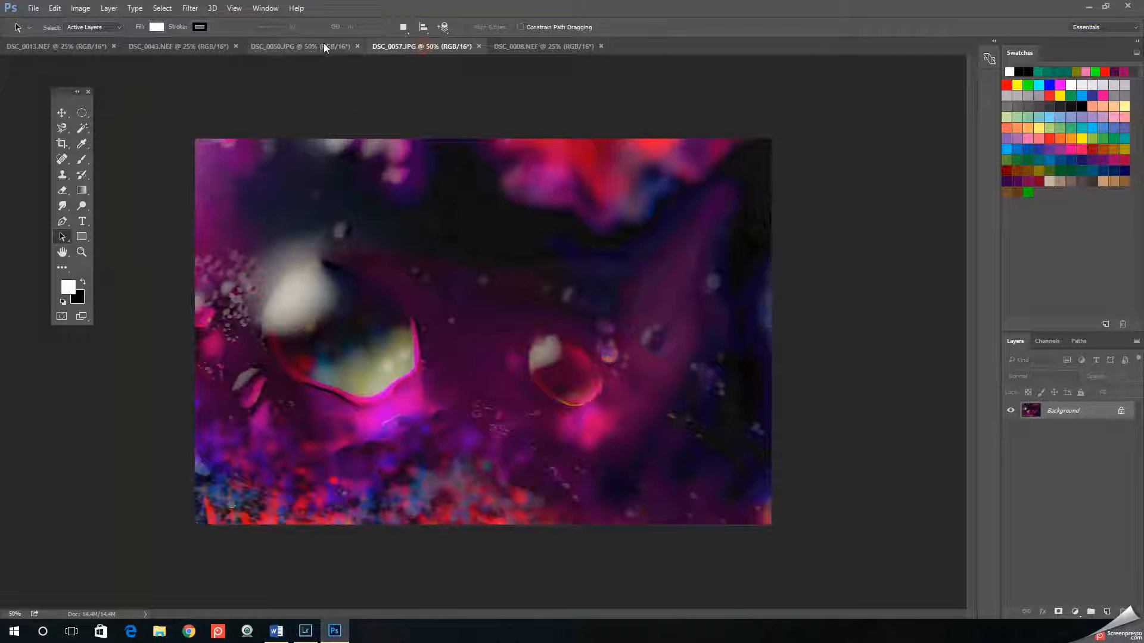
{"action": "left_click", "coordinate": [265, 46]}
{"action": "left_click", "coordinate": [185, 46]}
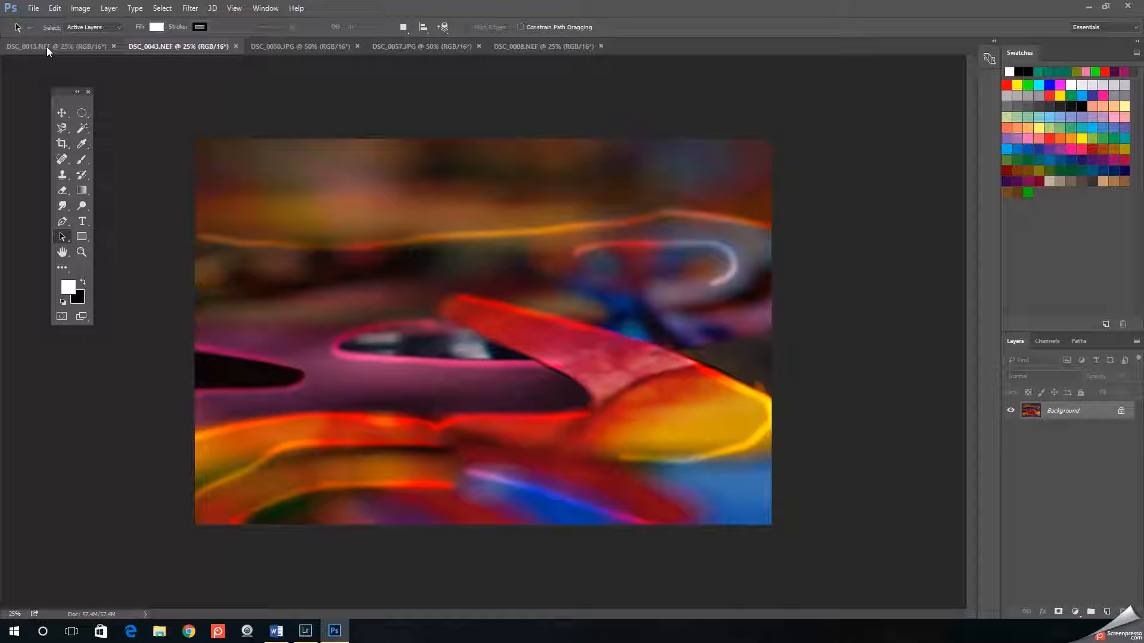
{"action": "left_click", "coordinate": [69, 46]}
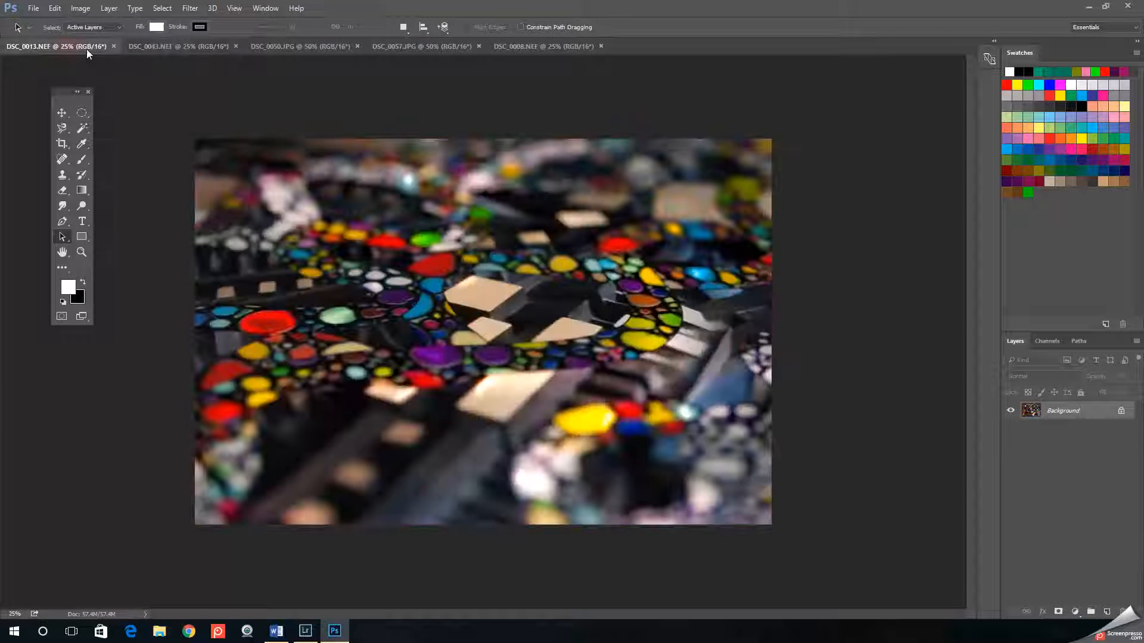
{"action": "left_click", "coordinate": [198, 46]}
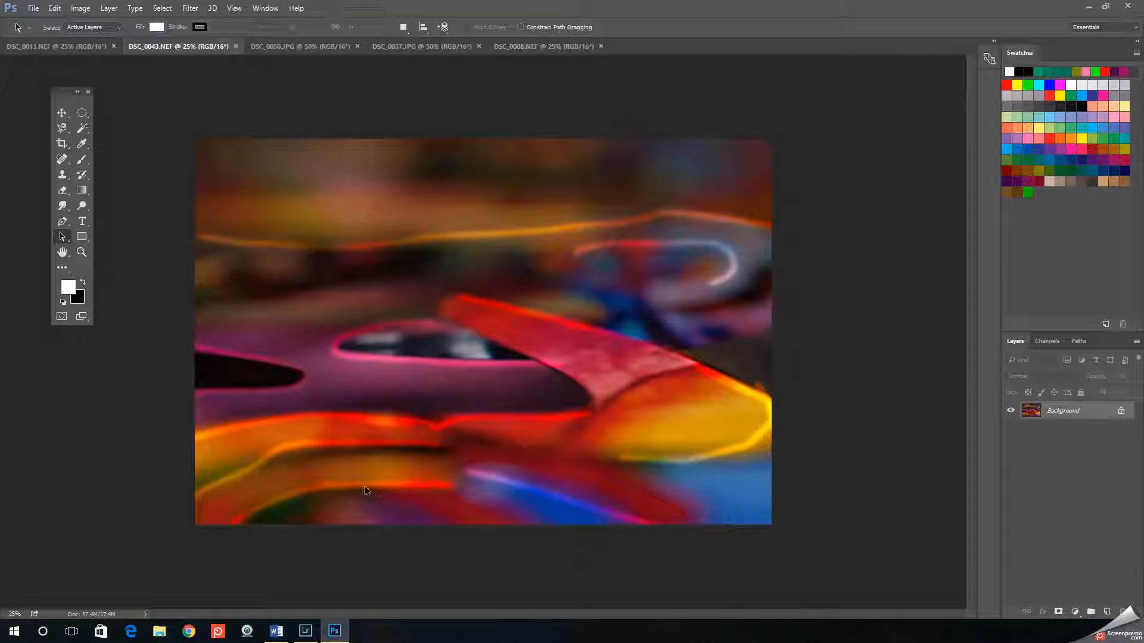
{"action": "left_click", "coordinate": [537, 47]}
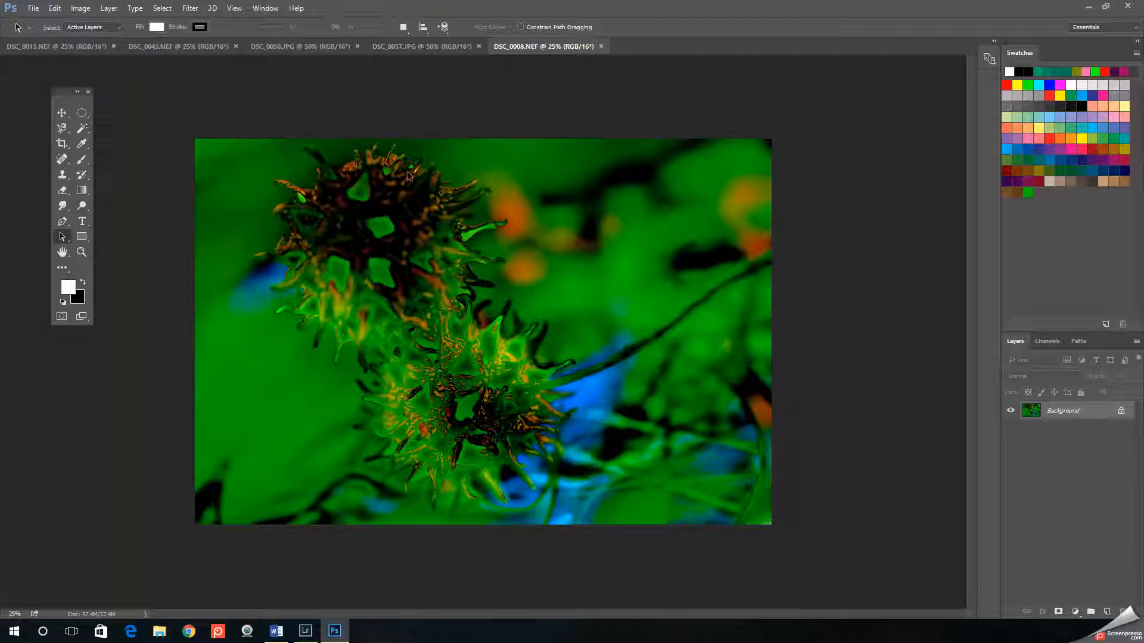
{"action": "left_click", "coordinate": [434, 49]}
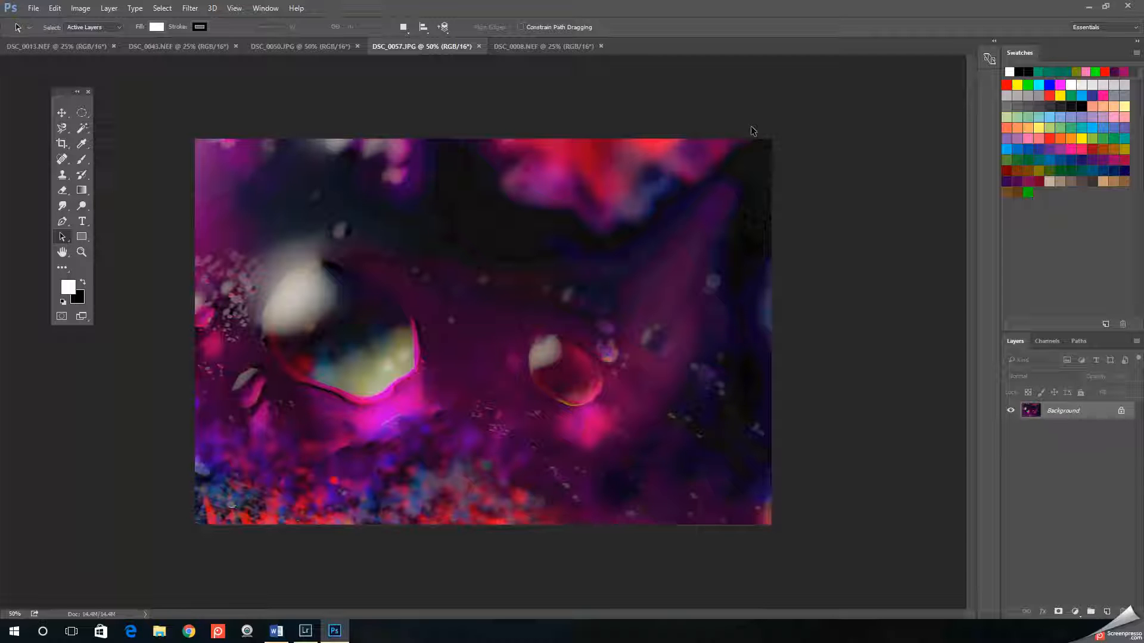
Create a new document from the 2048 px X 1536 px preset with transparent background contents
{"action": "left_click", "coordinate": [33, 9]}
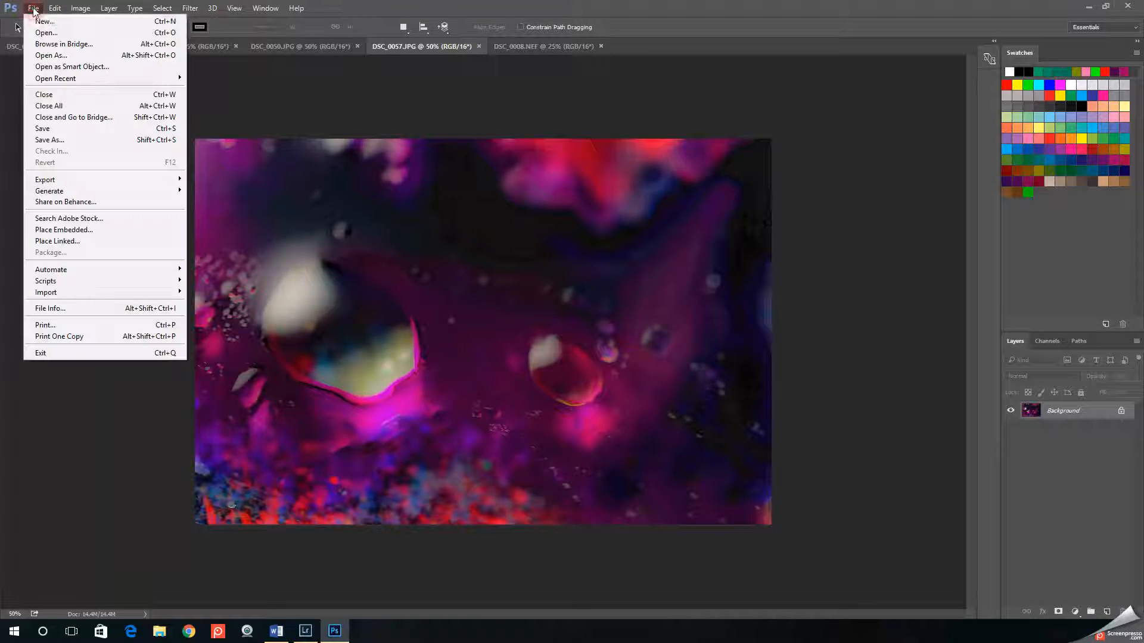
{"action": "left_click", "coordinate": [38, 21]}
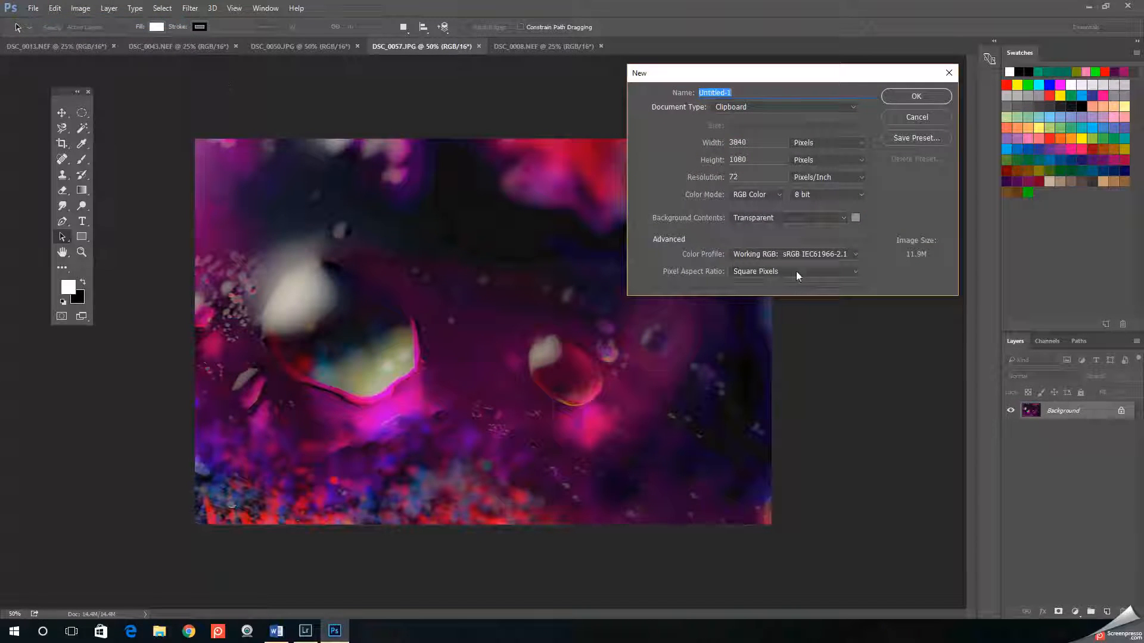
{"action": "left_click", "coordinate": [856, 109]}
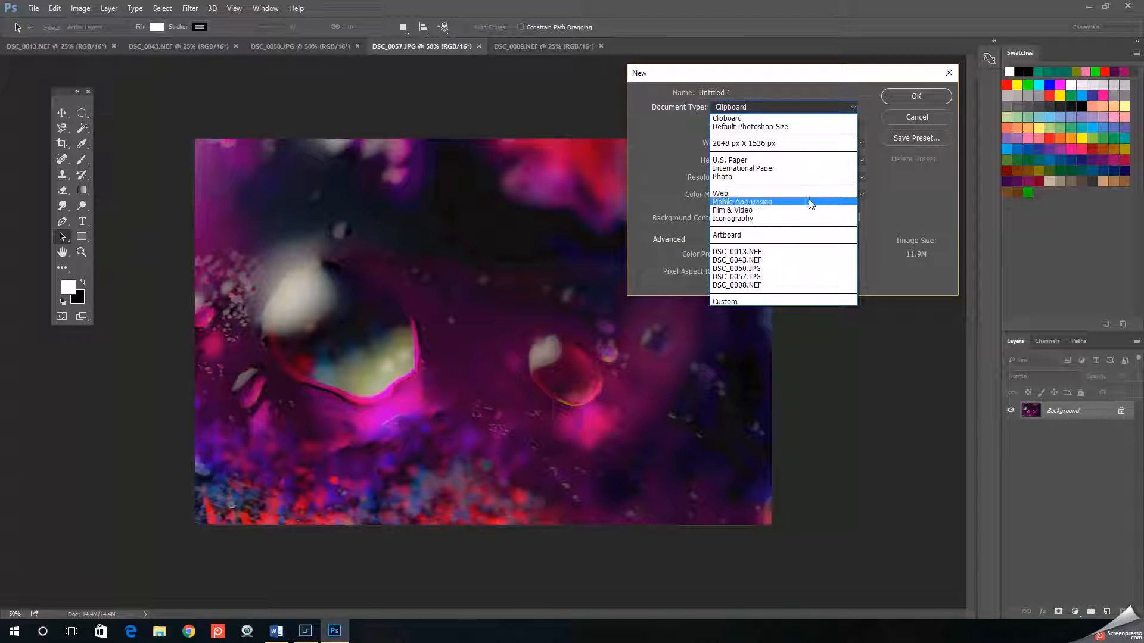
{"action": "left_click", "coordinate": [787, 203]}
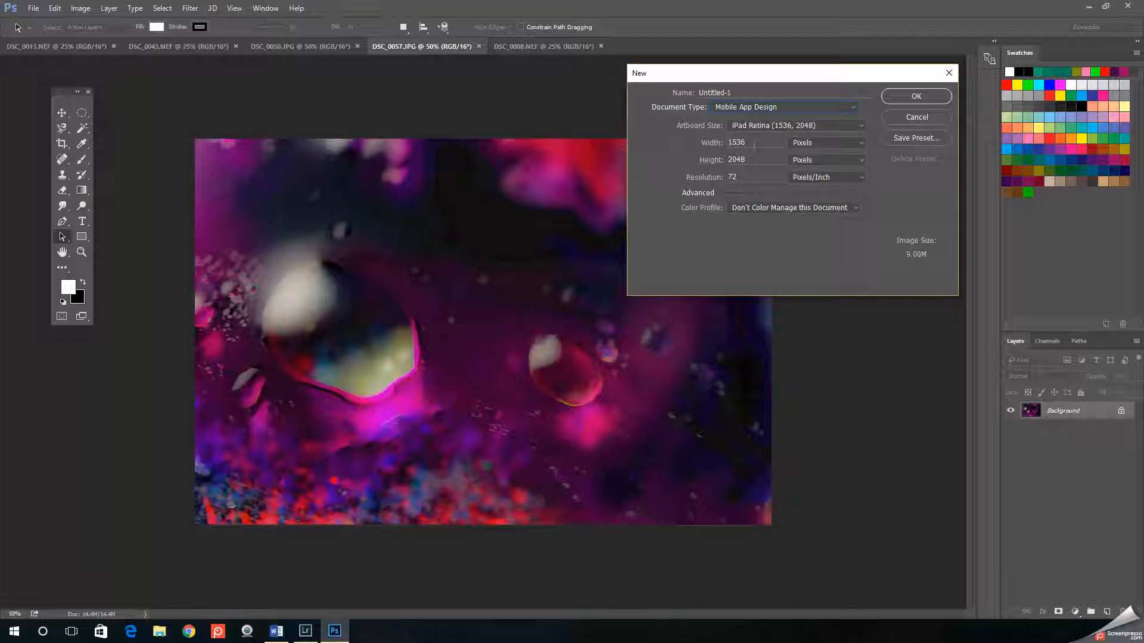
{"action": "left_click", "coordinate": [852, 107]}
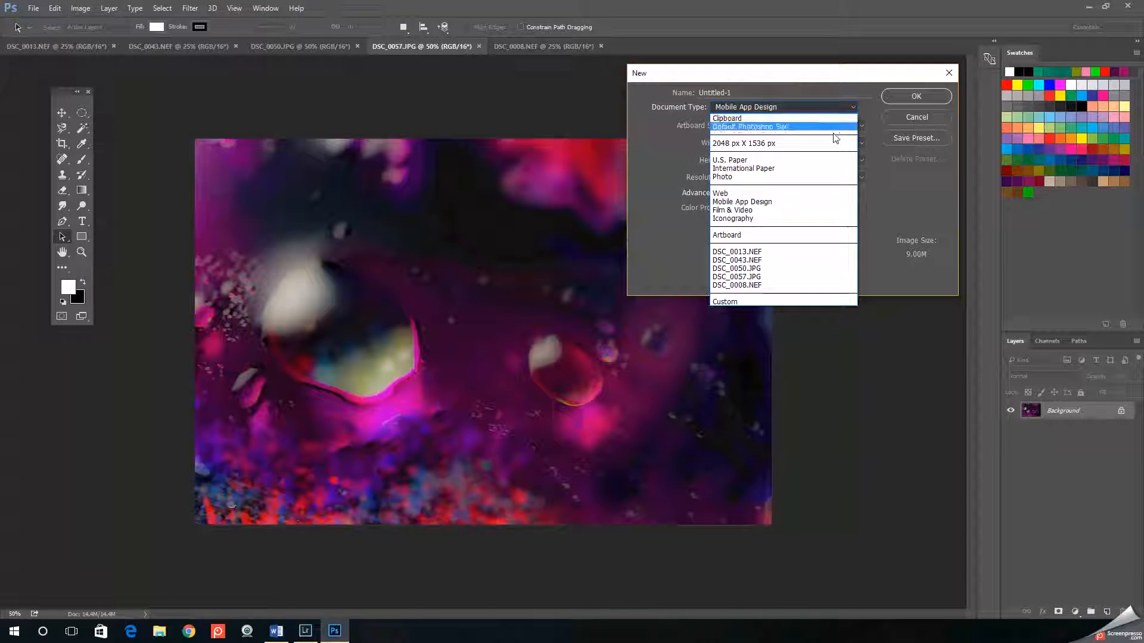
{"action": "left_click", "coordinate": [826, 144]}
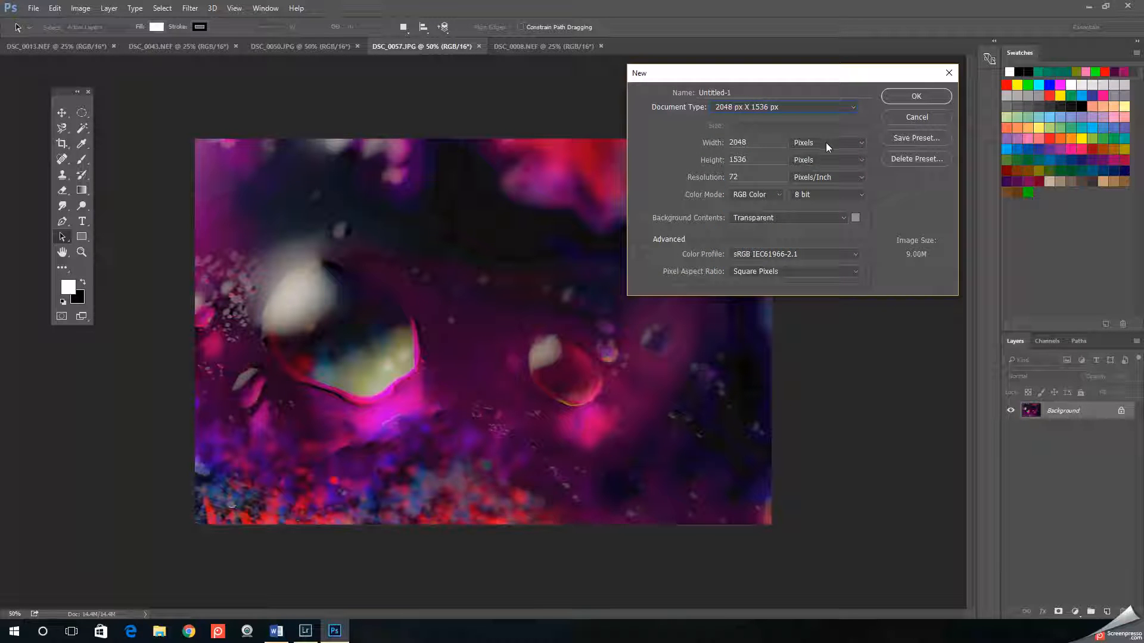
{"action": "left_click", "coordinate": [928, 95]}
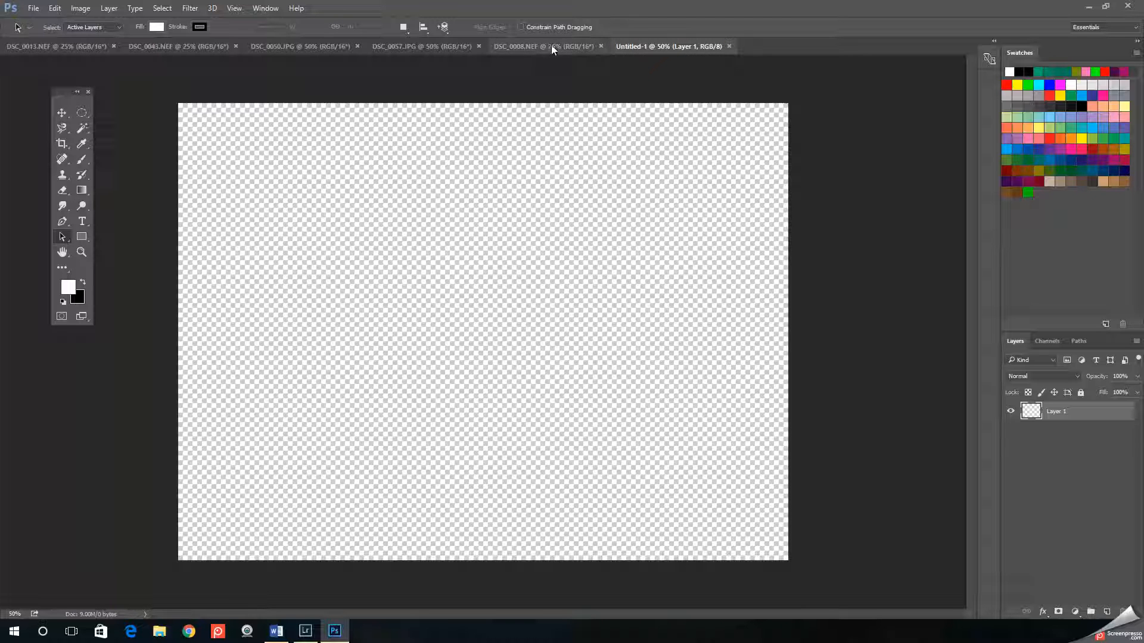
Unlock the Background layer of the DSC_0008.NEF image
{"action": "left_click", "coordinate": [520, 46]}
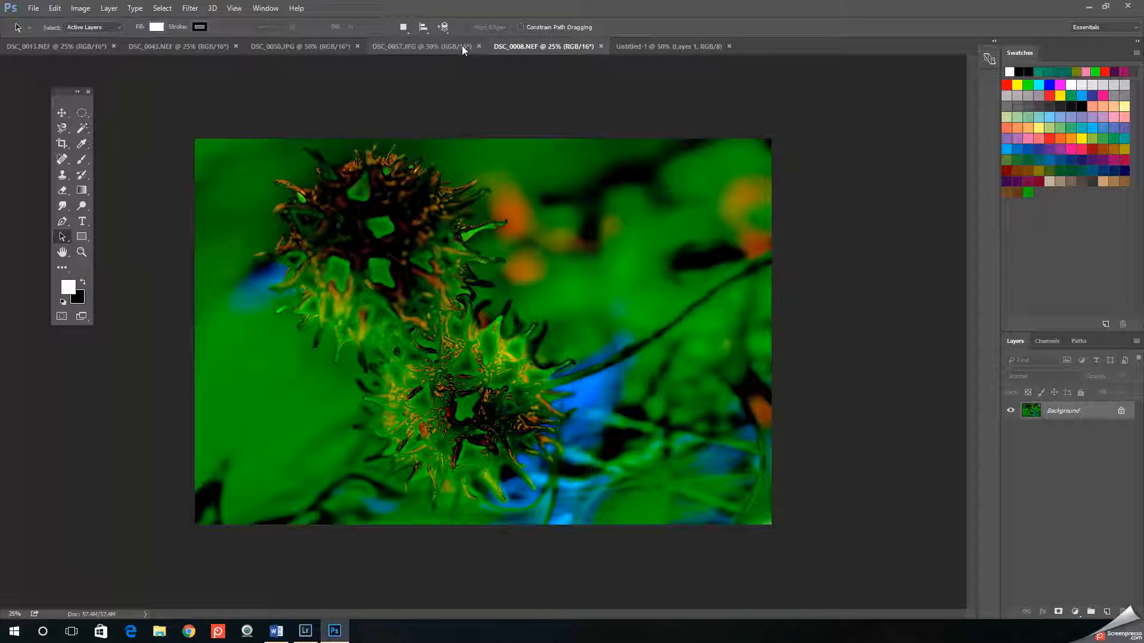
{"action": "left_click", "coordinate": [463, 47]}
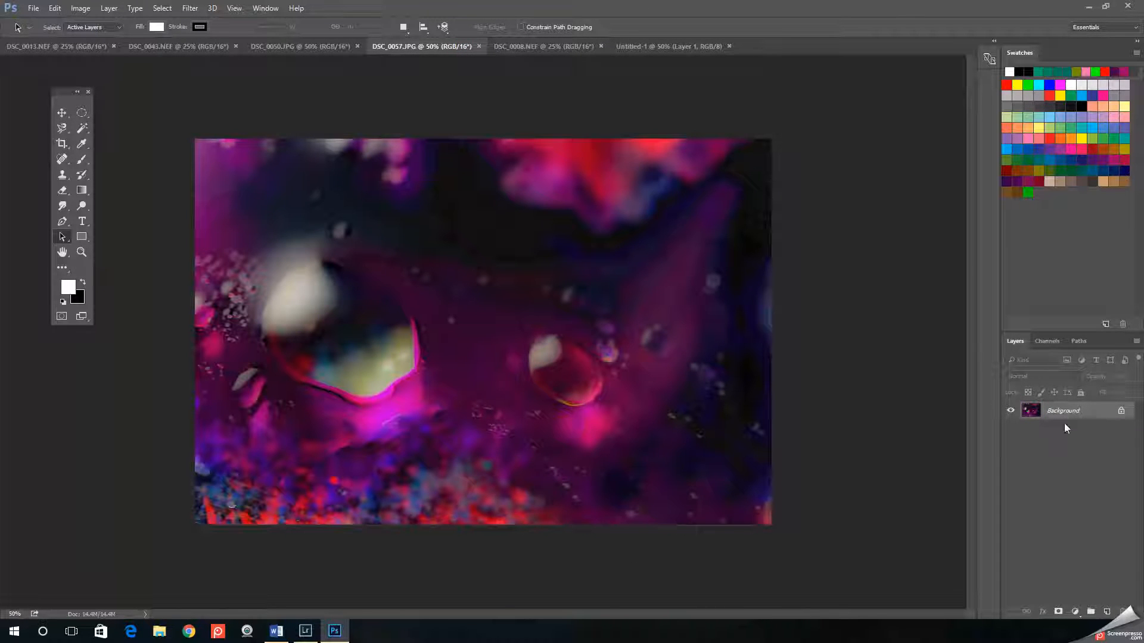
{"action": "left_click", "coordinate": [634, 45]}
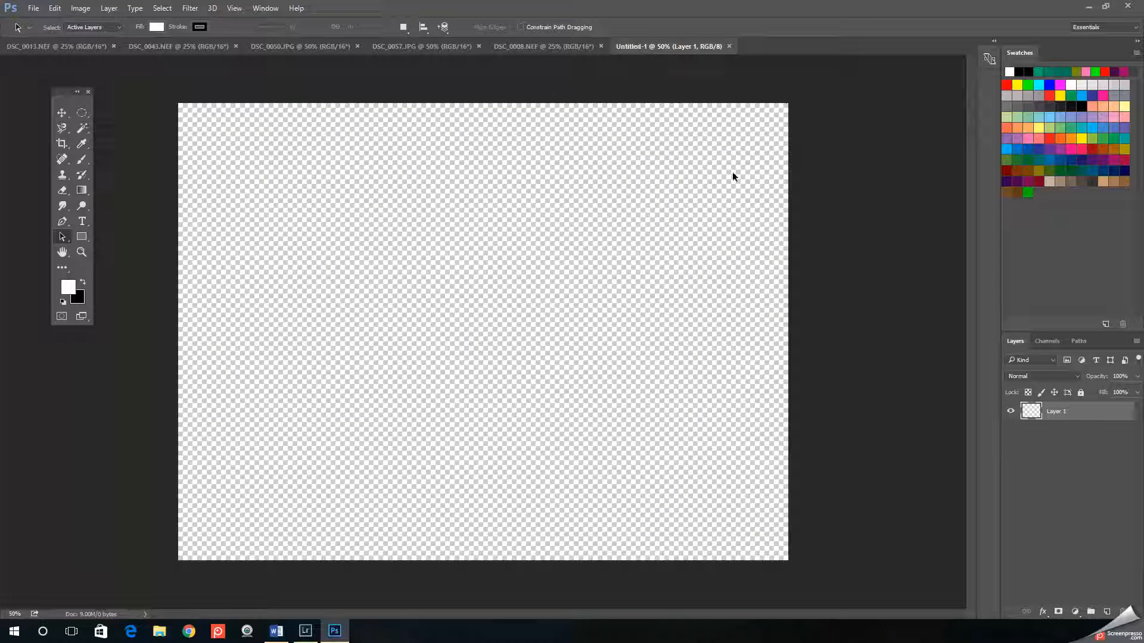
{"action": "left_click", "coordinate": [528, 45]}
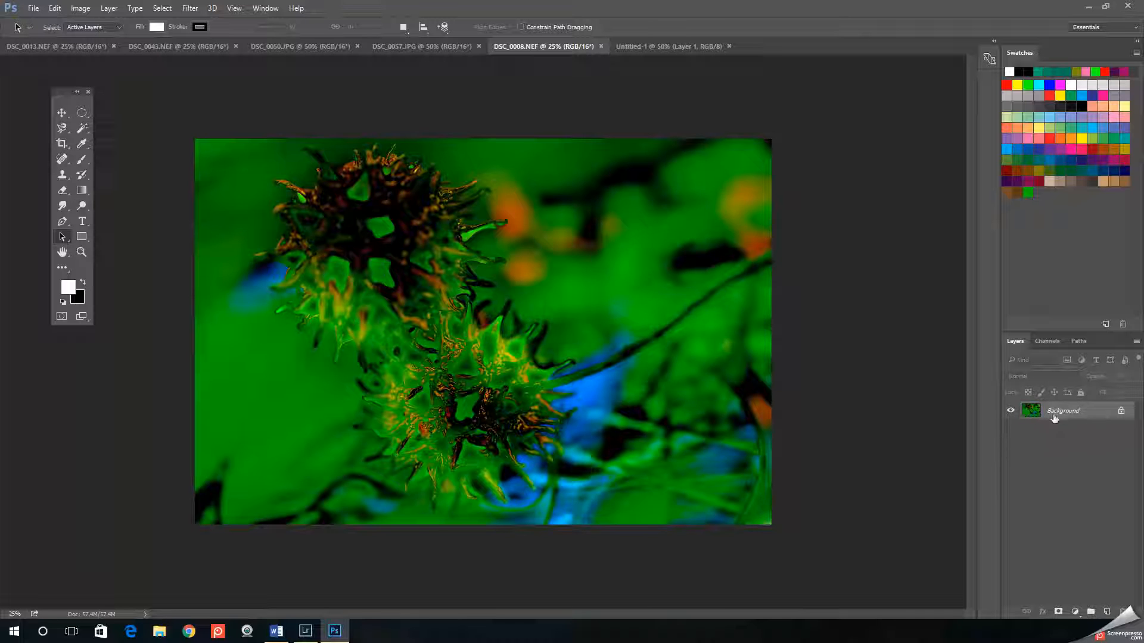
{"action": "left_click", "coordinate": [1121, 412]}
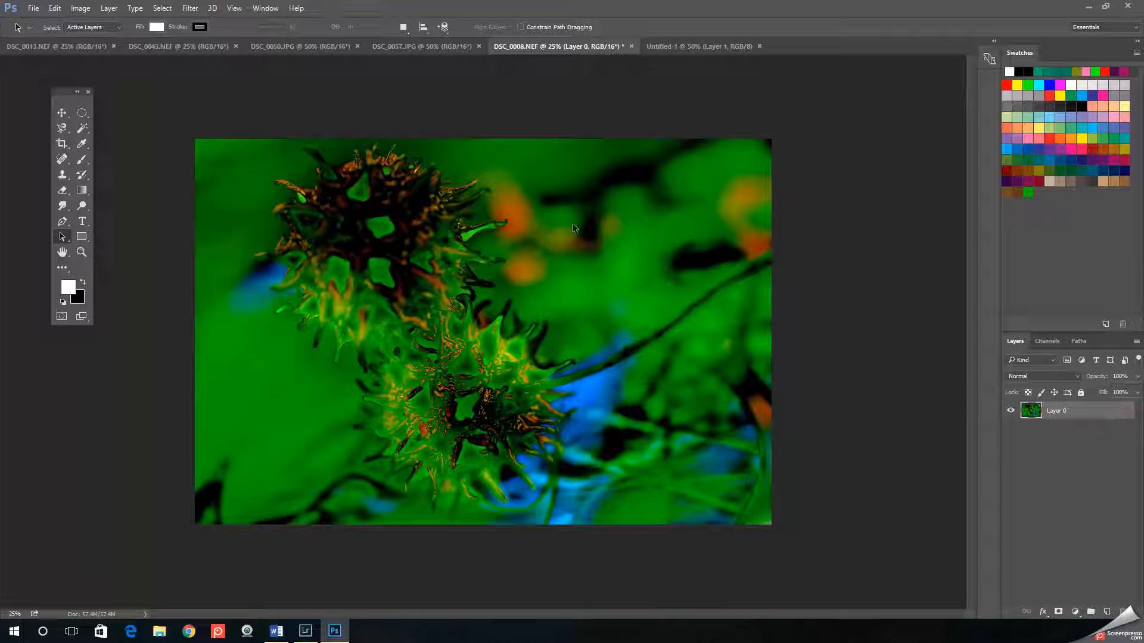
Convert the unlocked layer of DSC_0008.NEF back into a background layer and unlock it again
{"action": "left_click", "coordinate": [109, 8]}
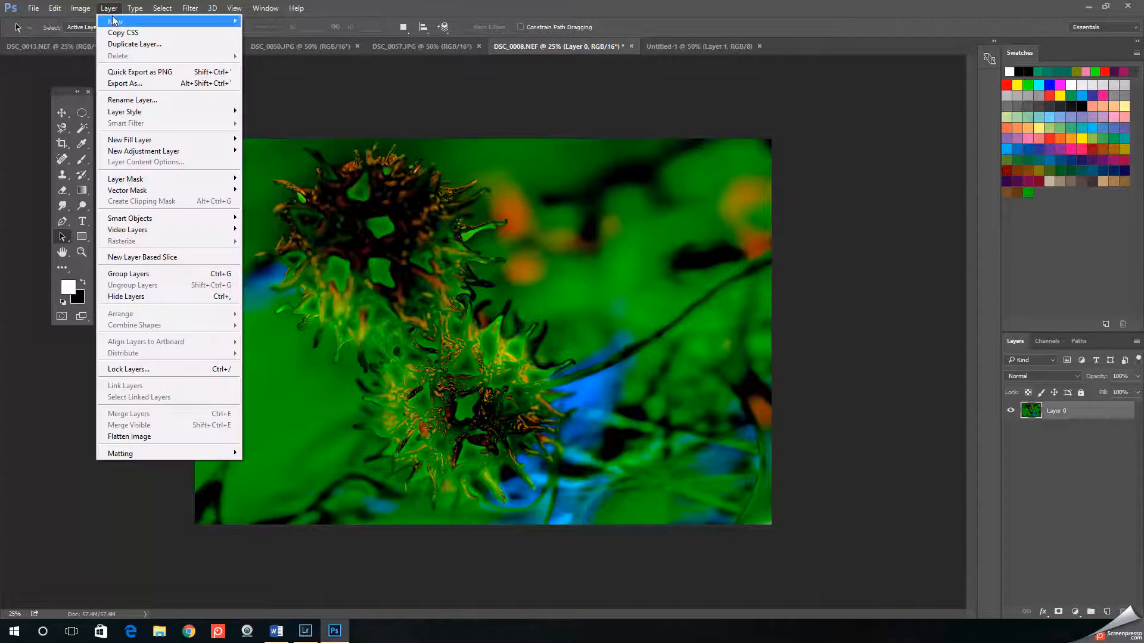
{"action": "mouse_move", "coordinate": [122, 22]}
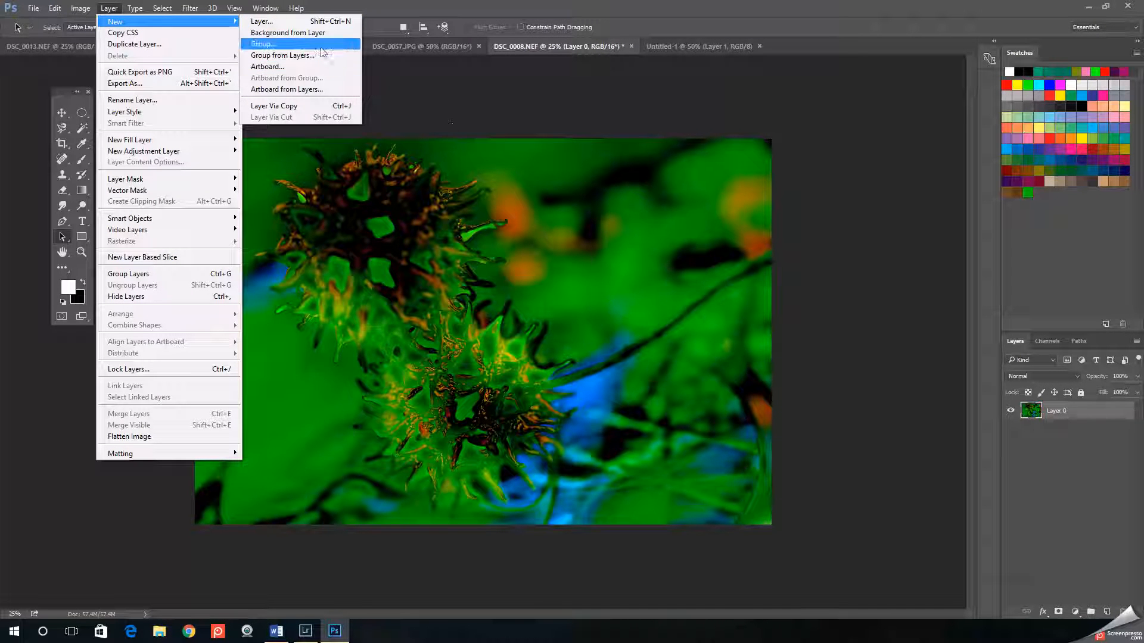
{"action": "left_click", "coordinate": [321, 36]}
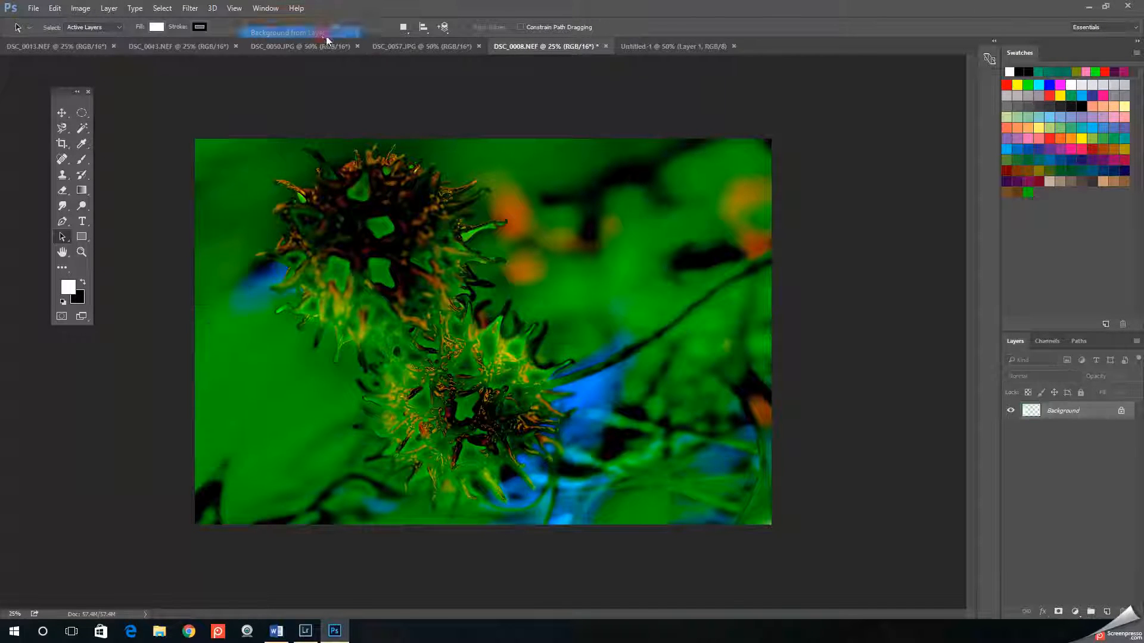
{"action": "left_click", "coordinate": [1123, 411]}
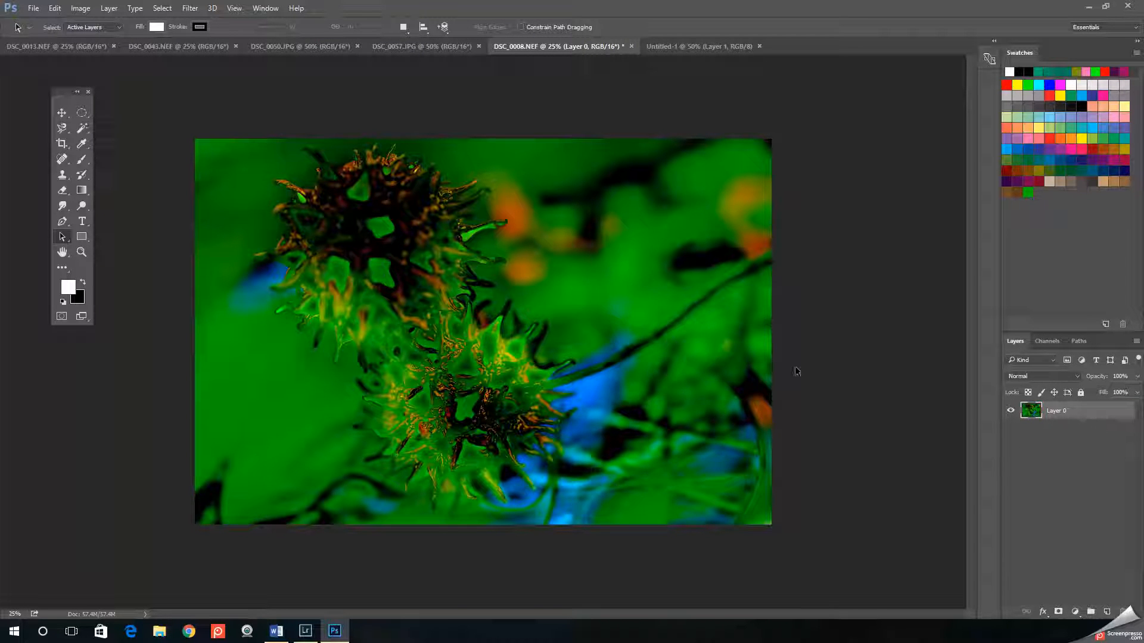
Copy the green seed pod layer from DSC_0008.NEF into Untitled-1 with the Move tool and reposition it on the canvas
{"action": "left_click", "coordinate": [62, 112]}
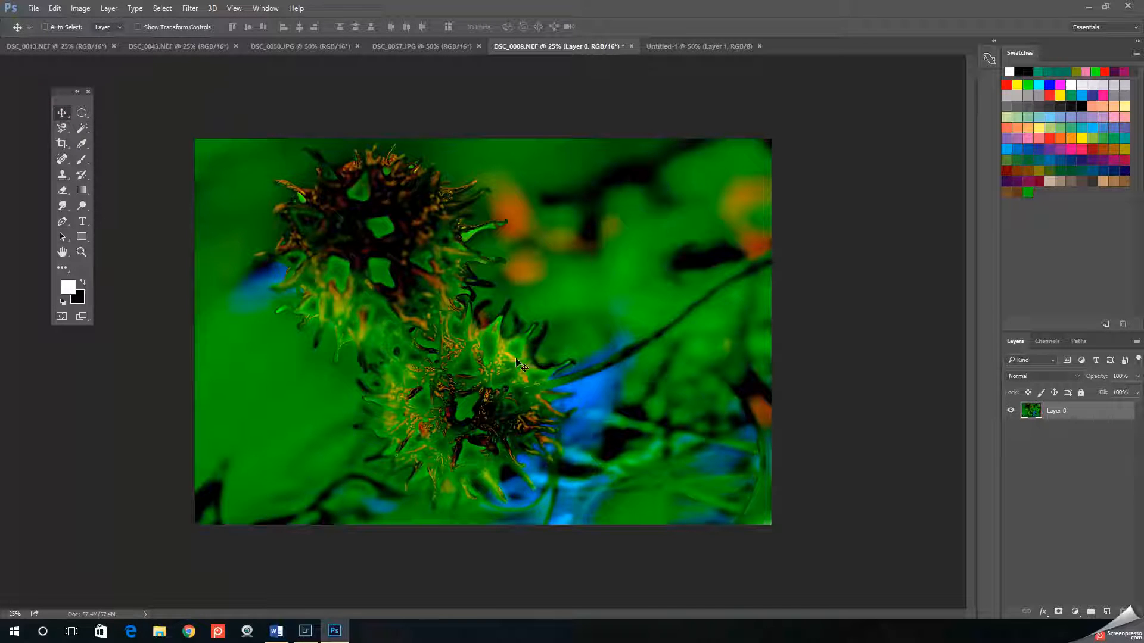
{"action": "left_click_drag", "start_coordinate": [560, 311], "coordinate": [526, 321]}
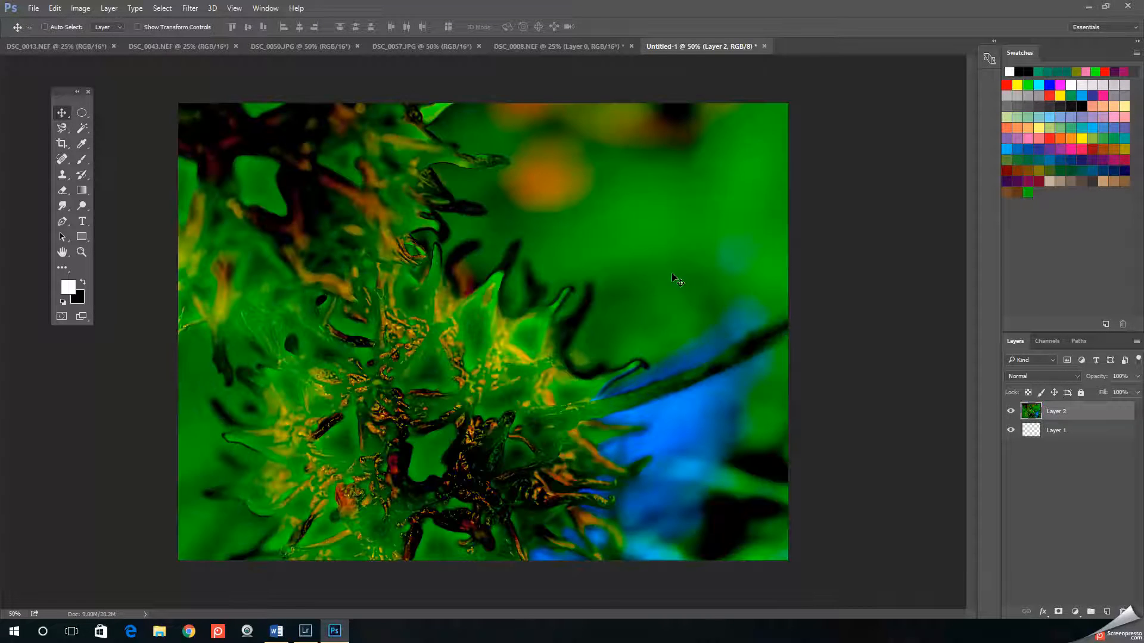
{"action": "left_click_drag", "start_coordinate": [631, 276], "coordinate": [699, 388]}
{"action": "left_click_drag", "start_coordinate": [656, 262], "coordinate": [644, 296]}
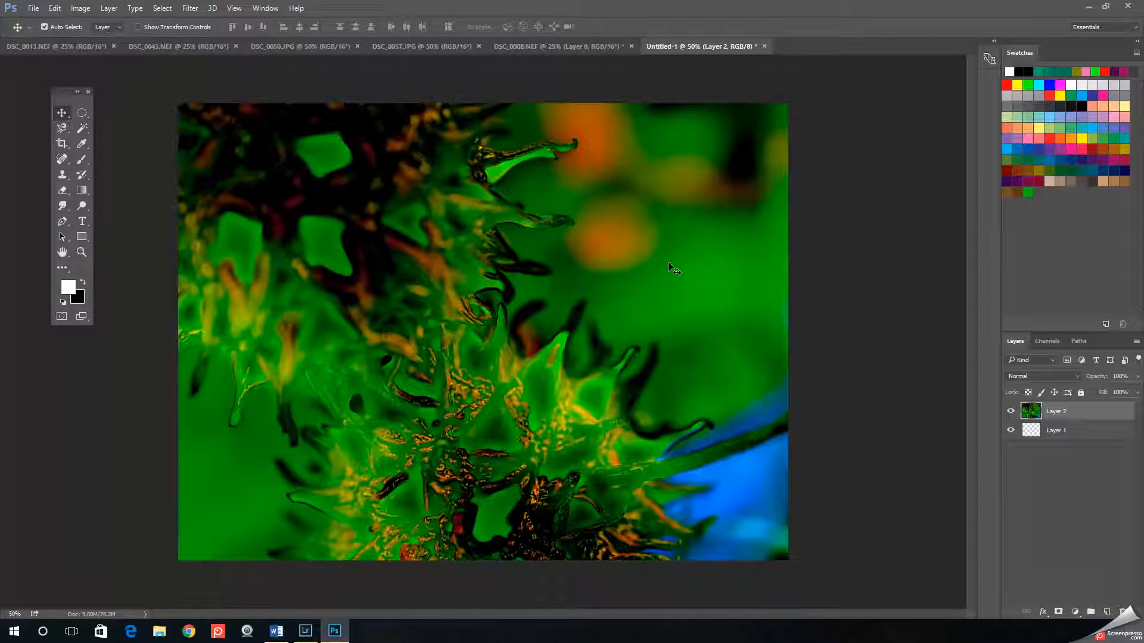
Scale the green seed pod layer down to about 60% and position it to cover the whole canvas
{"action": "key", "text": "ctrl+minus"}
{"action": "key", "text": "ctrl+minus"}
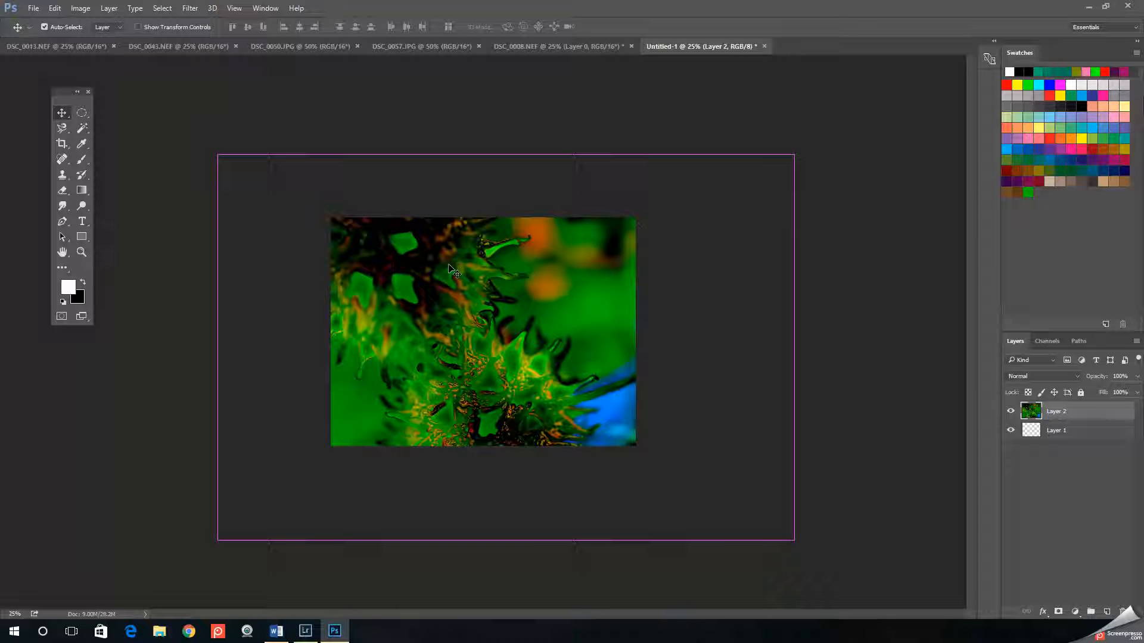
{"action": "left_click", "coordinate": [57, 12]}
{"action": "mouse_move", "coordinate": [89, 255]}
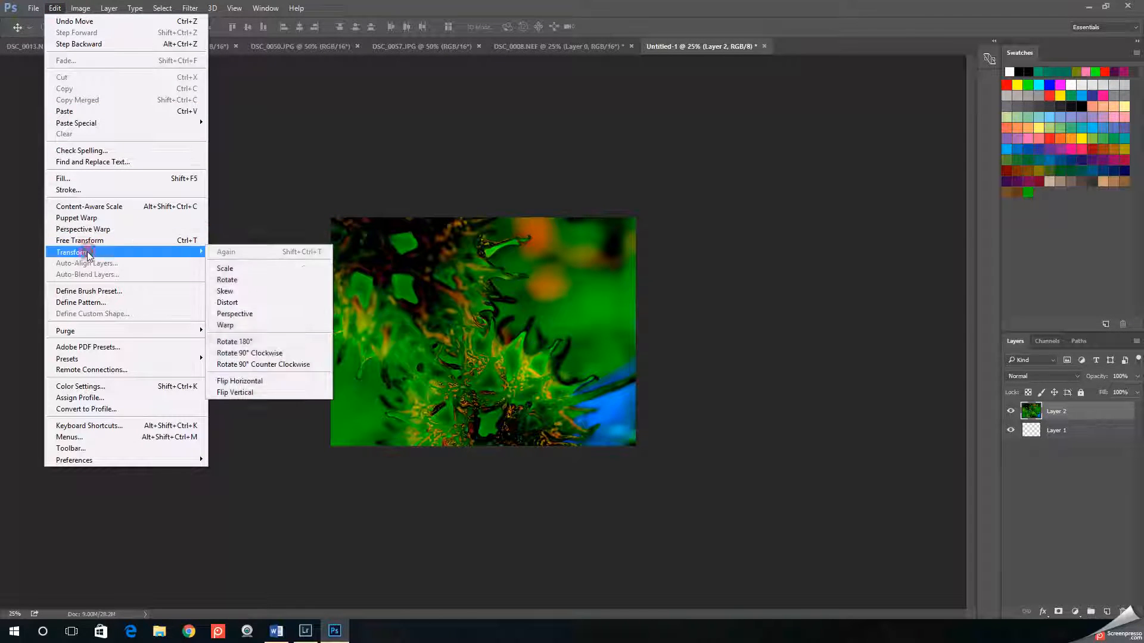
{"action": "left_click", "coordinate": [249, 268]}
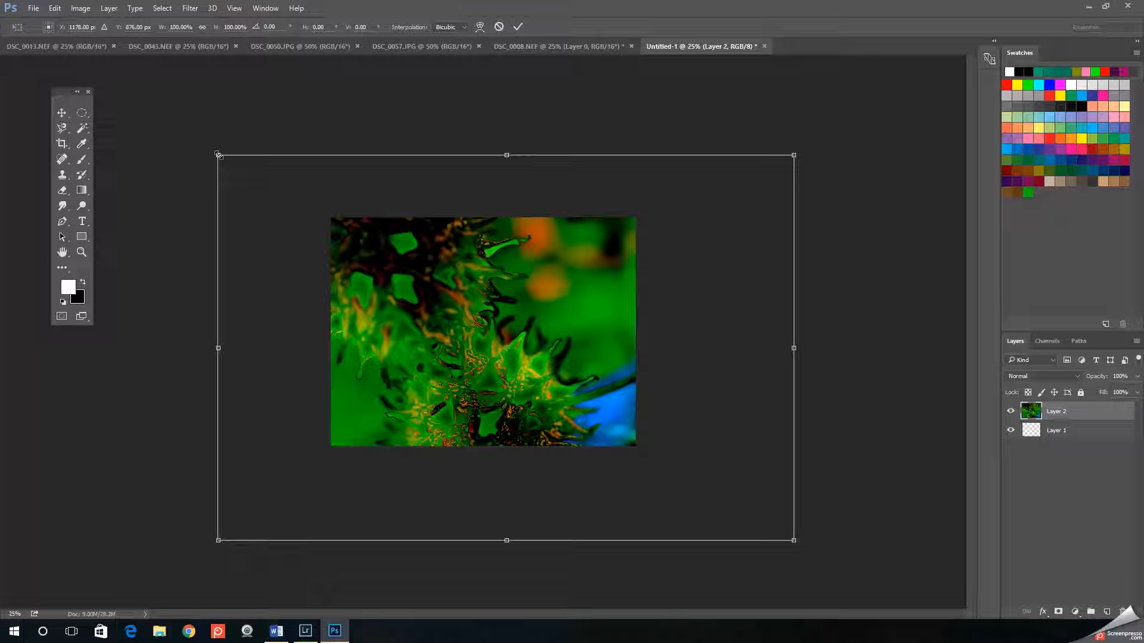
{"action": "left_click_drag", "start_coordinate": [218, 155], "coordinate": [449, 310]}
{"action": "left_click_drag", "start_coordinate": [565, 388], "coordinate": [417, 301]}
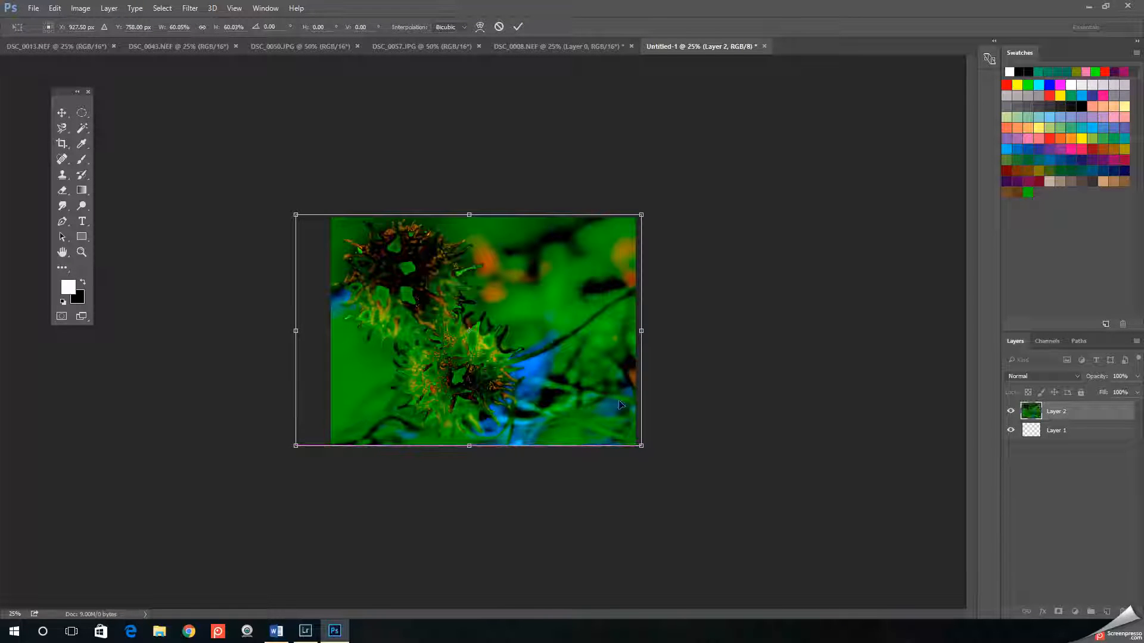
{"action": "left_click_drag", "start_coordinate": [569, 364], "coordinate": [564, 361]}
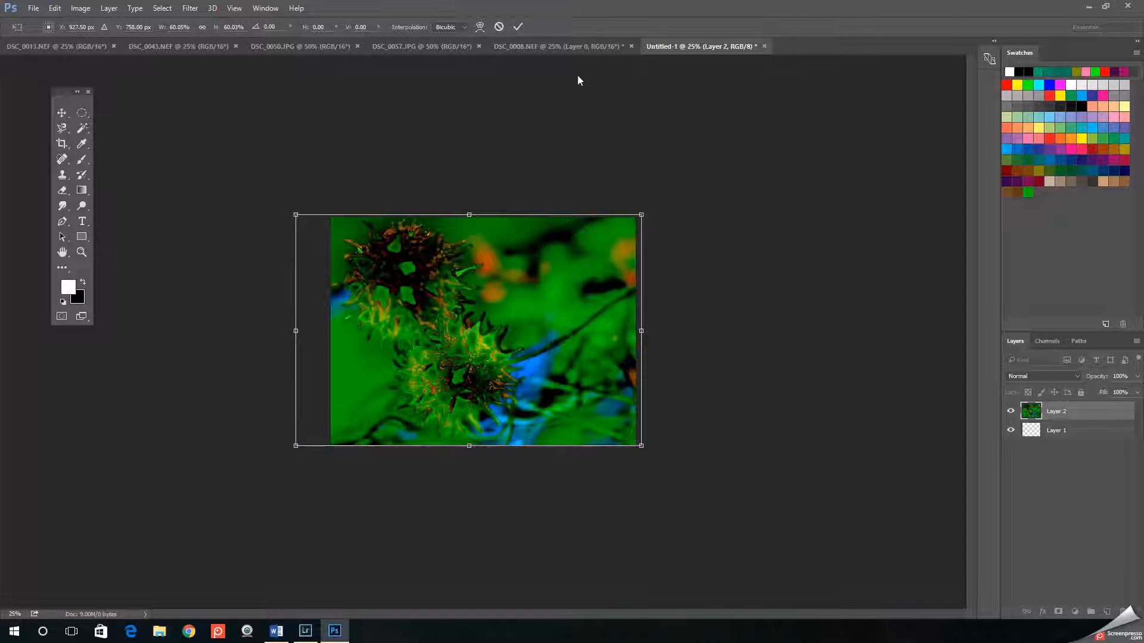
{"action": "left_click", "coordinate": [518, 26]}
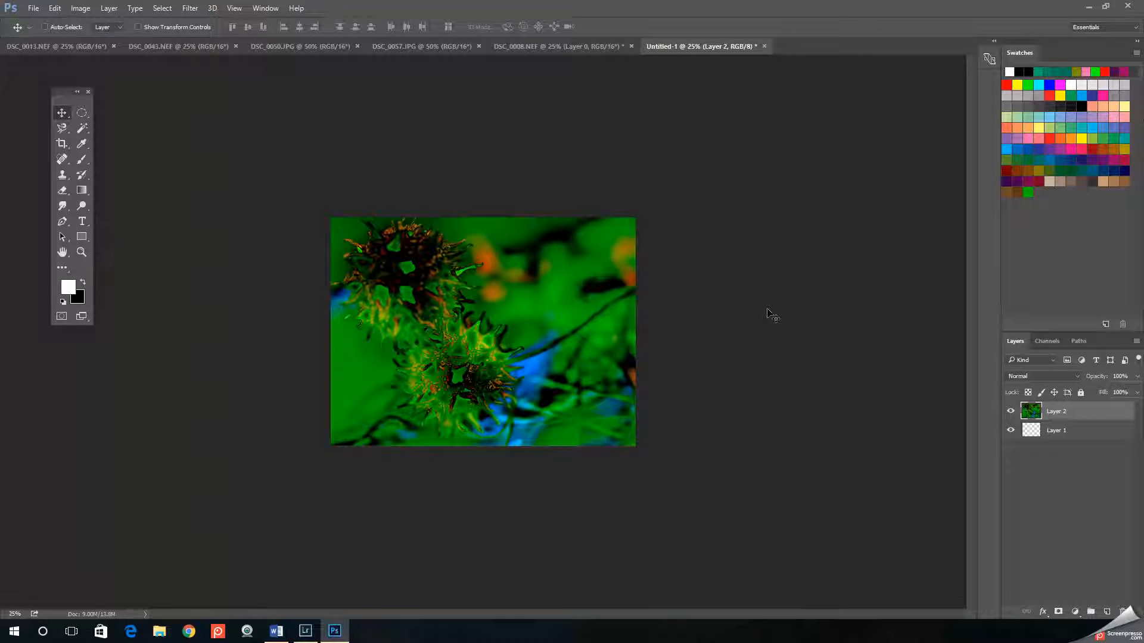
Unlock the background layer of DSC_0057.JPG and copy the purple water-drop image into Untitled-1 with the Move tool
{"action": "left_click", "coordinate": [496, 46]}
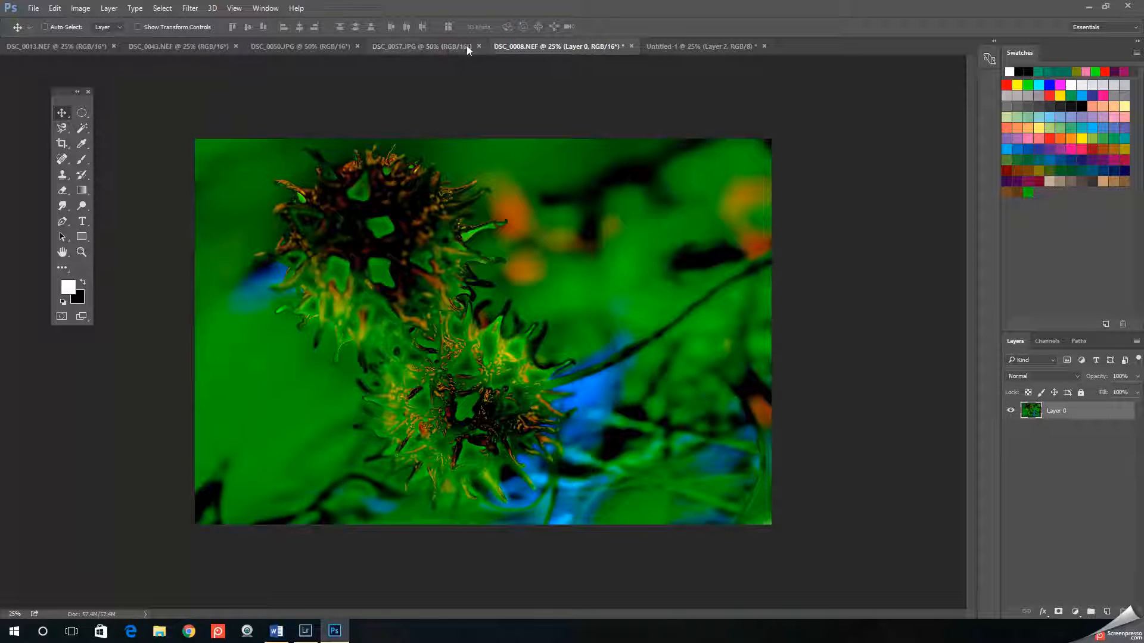
{"action": "left_click", "coordinate": [448, 46]}
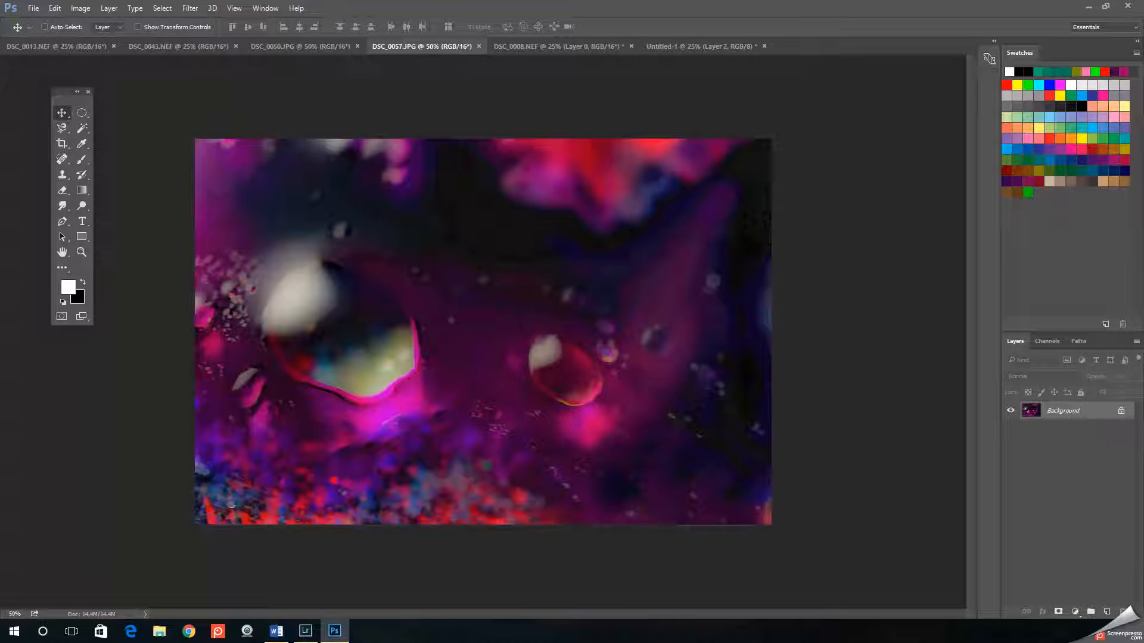
{"action": "left_click", "coordinate": [1125, 411]}
{"action": "left_click_drag", "start_coordinate": [610, 361], "coordinate": [595, 342]}
Close DSC_0057.JPG and center the purple water-drop layer on the Untitled-1 canvas
{"action": "left_click", "coordinate": [452, 46]}
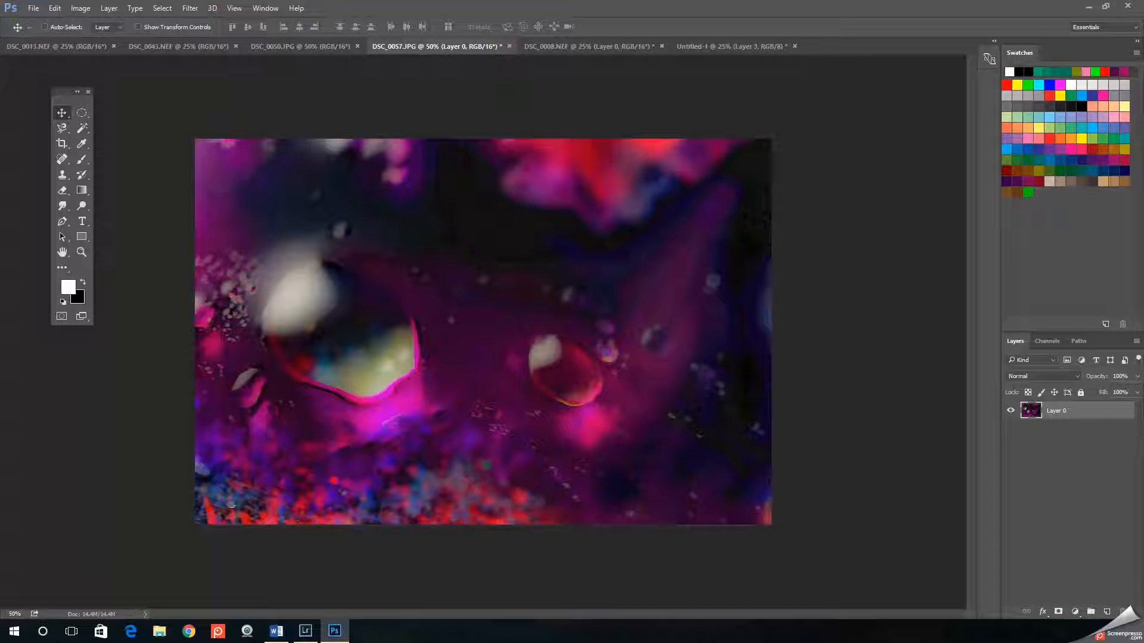
{"action": "left_click_drag", "start_coordinate": [595, 318], "coordinate": [550, 299]}
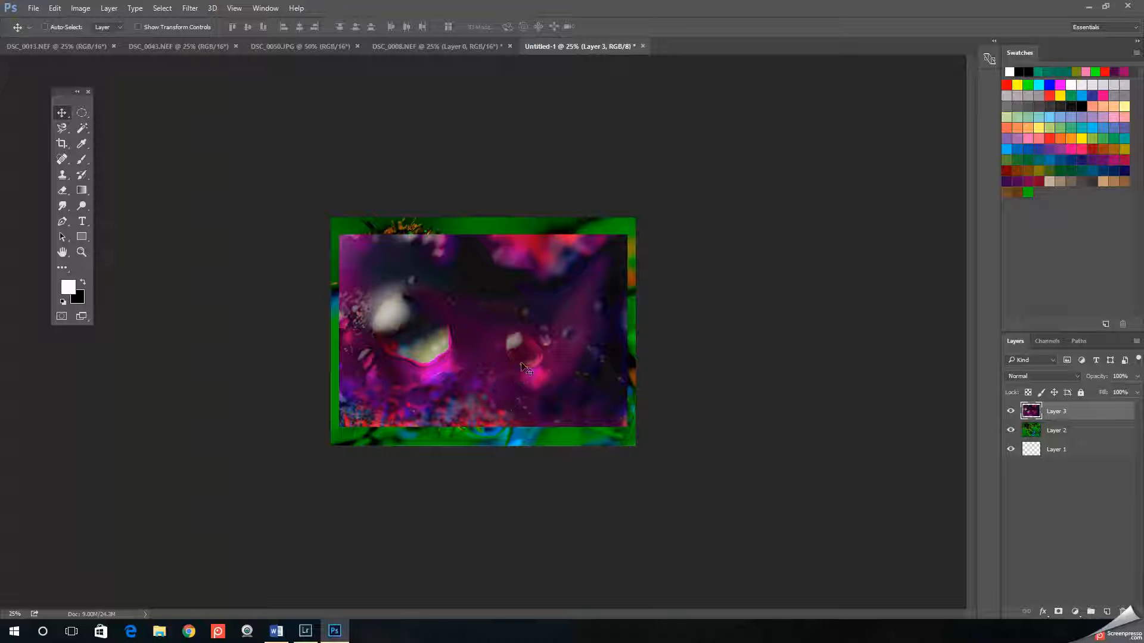
{"action": "left_click_drag", "start_coordinate": [544, 357], "coordinate": [546, 359]}
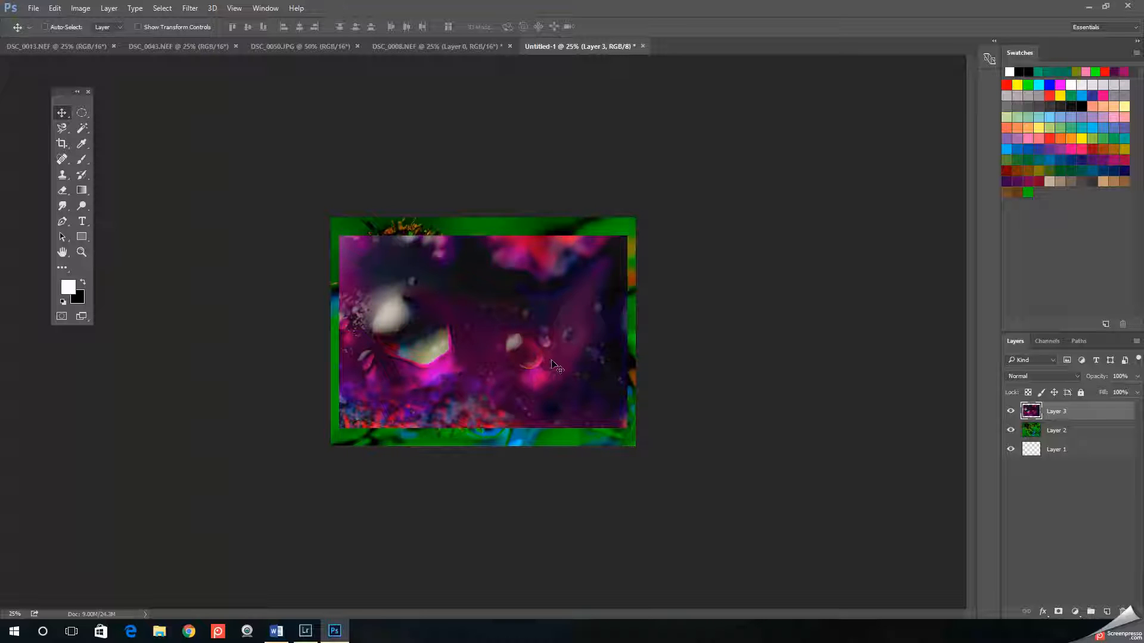
Enlarge the purple water-drop layer to cover the whole canvas and check it by toggling its visibility off and on
{"action": "left_click", "coordinate": [56, 12]}
{"action": "mouse_move", "coordinate": [181, 253]}
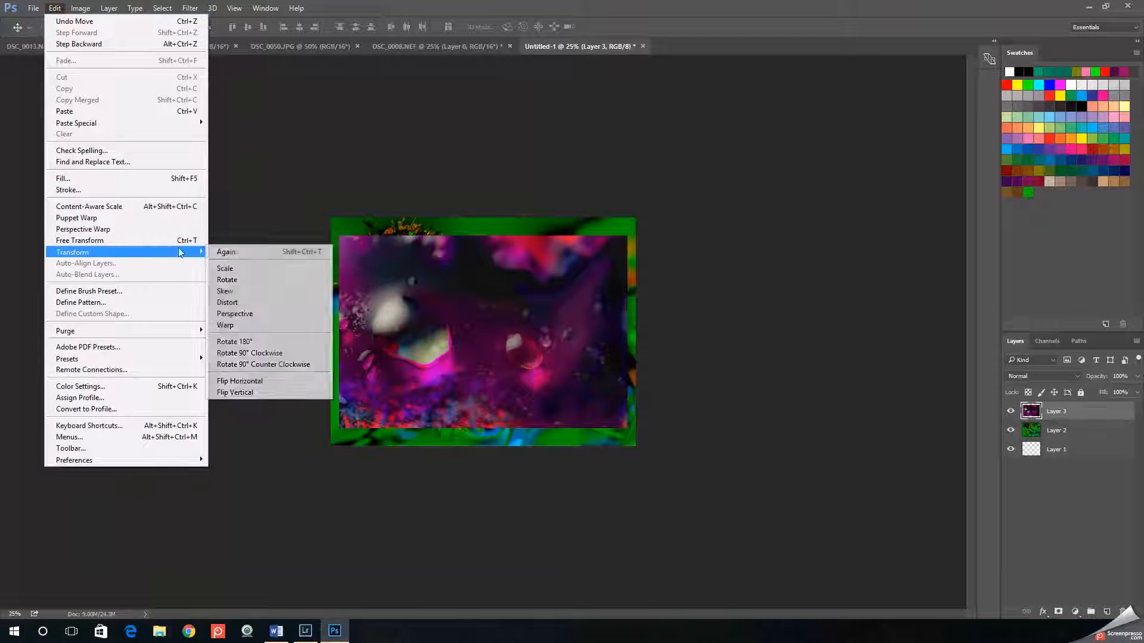
{"action": "left_click", "coordinate": [237, 273]}
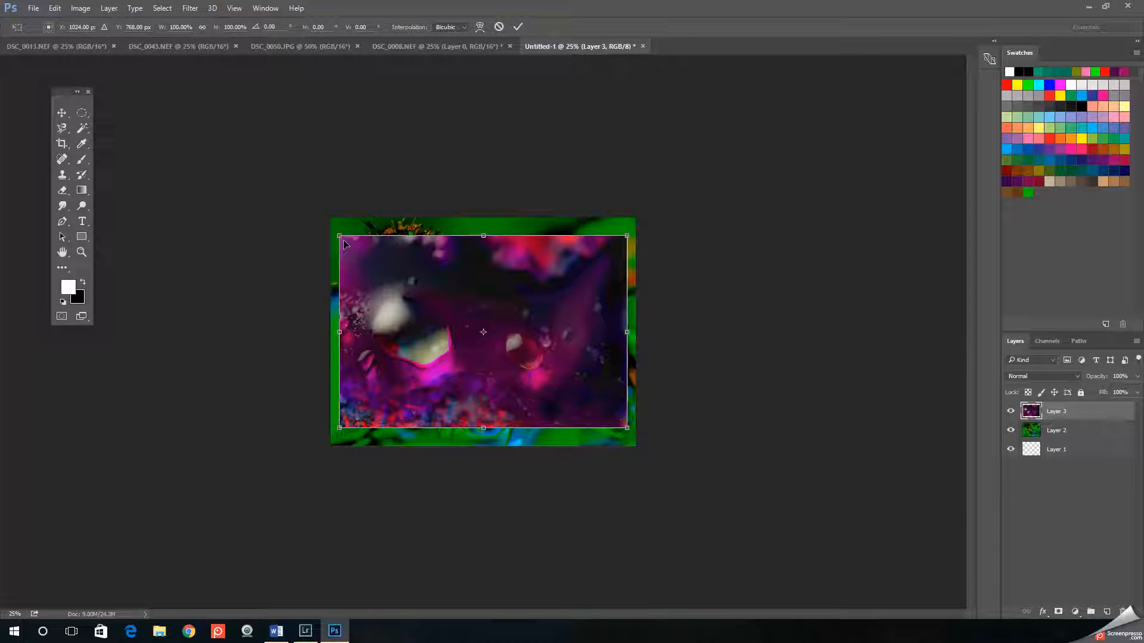
{"action": "left_click_drag", "start_coordinate": [338, 233], "coordinate": [243, 171]}
{"action": "left_click_drag", "start_coordinate": [437, 285], "coordinate": [490, 319]}
{"action": "left_click", "coordinate": [518, 26]}
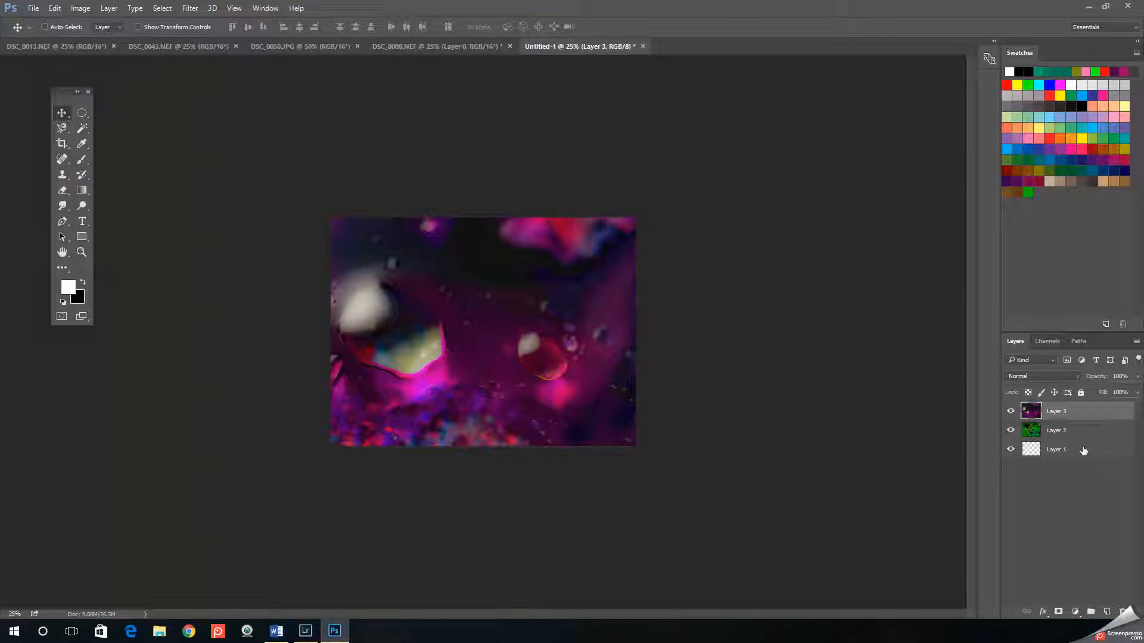
{"action": "left_click", "coordinate": [1010, 412]}
{"action": "left_click", "coordinate": [1010, 412]}
Unlock the background layer of DSC_0043.NEF and copy the red and orange image into Untitled-1 with the Move tool
{"action": "left_click", "coordinate": [178, 51]}
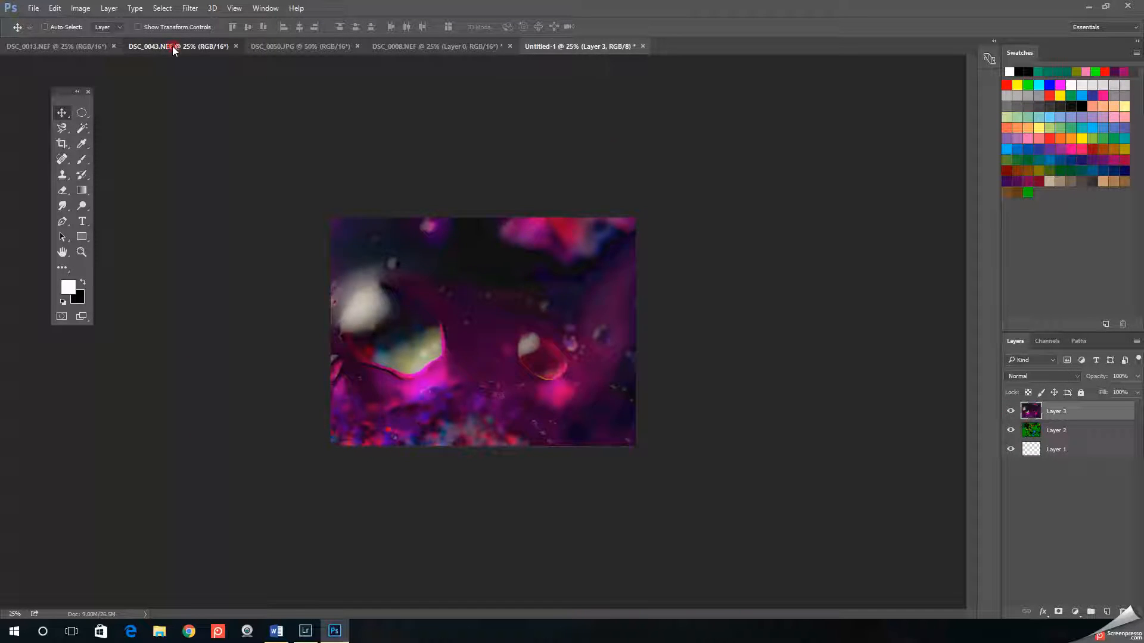
{"action": "left_click", "coordinate": [1126, 414]}
{"action": "left_click_drag", "start_coordinate": [594, 322], "coordinate": [520, 321]}
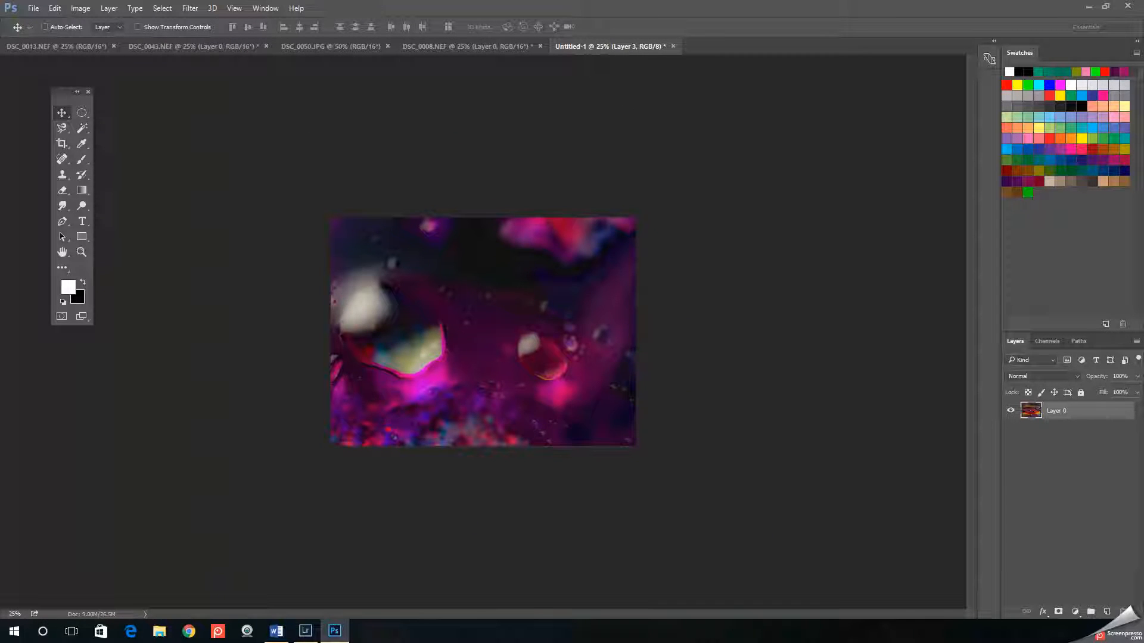
Scale the red and orange layer down to about 65% and position it to cover the whole canvas
{"action": "left_click", "coordinate": [53, 9]}
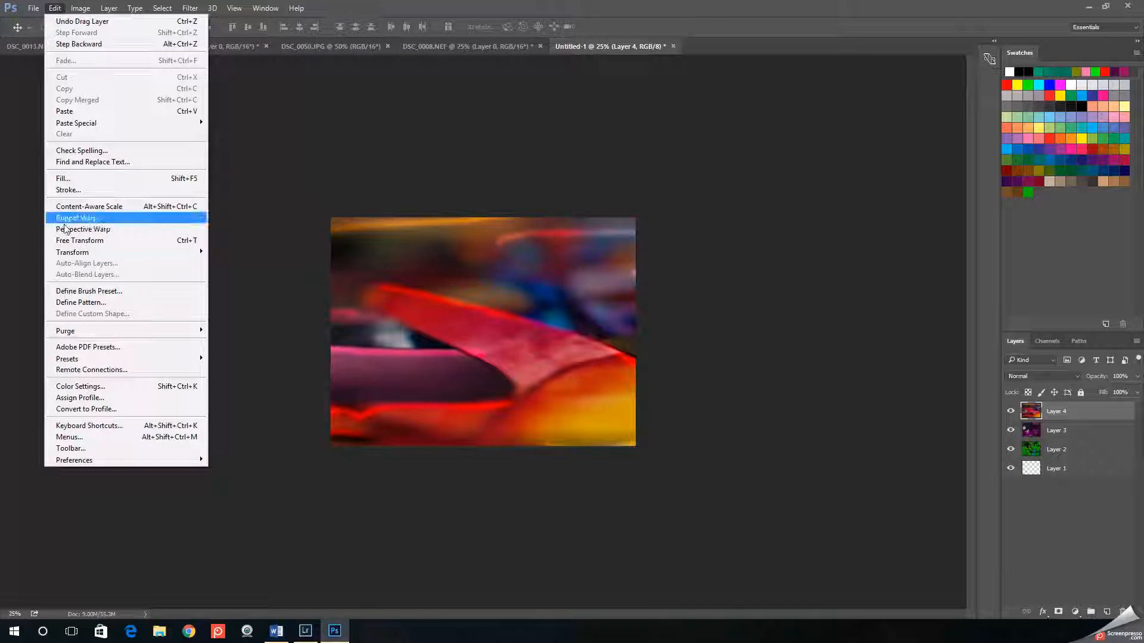
{"action": "mouse_move", "coordinate": [87, 253]}
{"action": "left_click", "coordinate": [264, 269]}
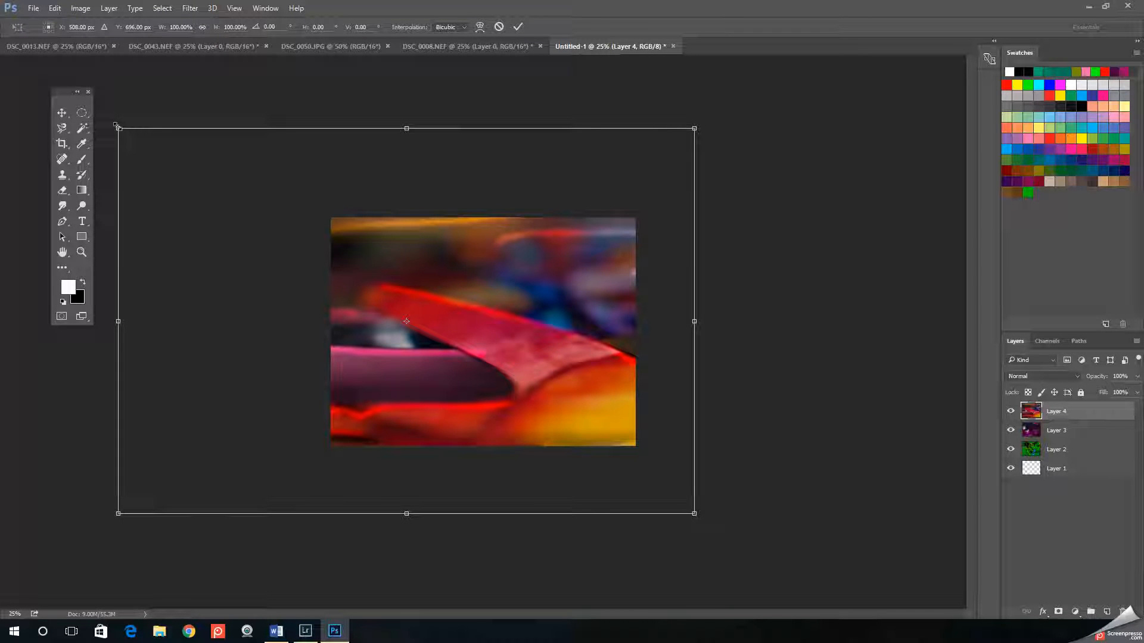
{"action": "left_click_drag", "start_coordinate": [118, 127], "coordinate": [322, 266]}
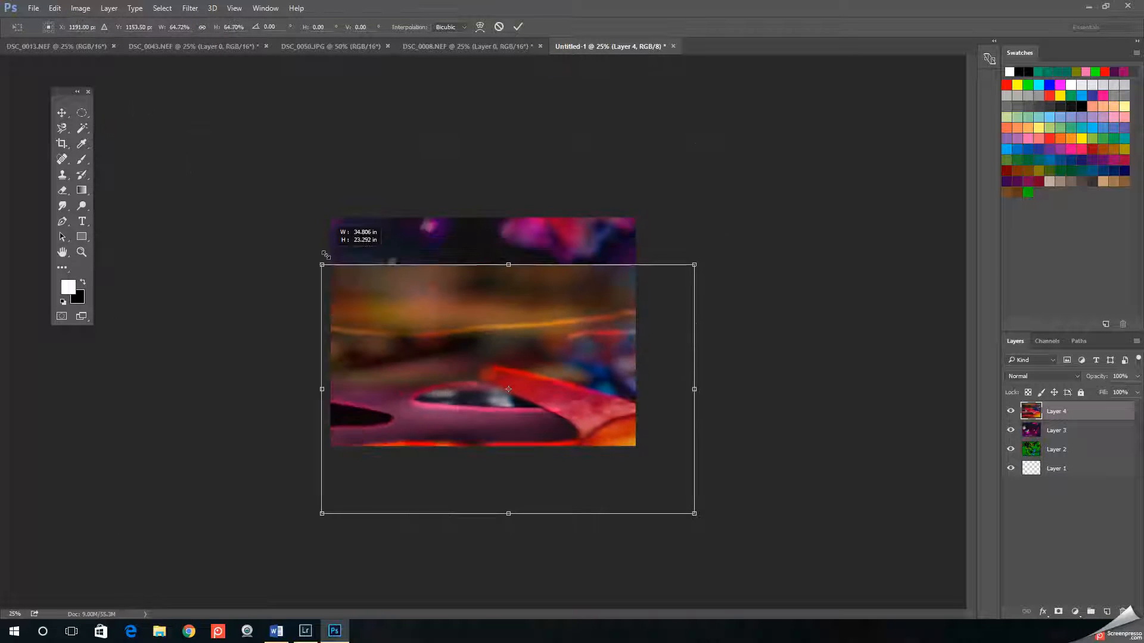
{"action": "left_click_drag", "start_coordinate": [472, 369], "coordinate": [459, 321]}
{"action": "left_click", "coordinate": [518, 26]}
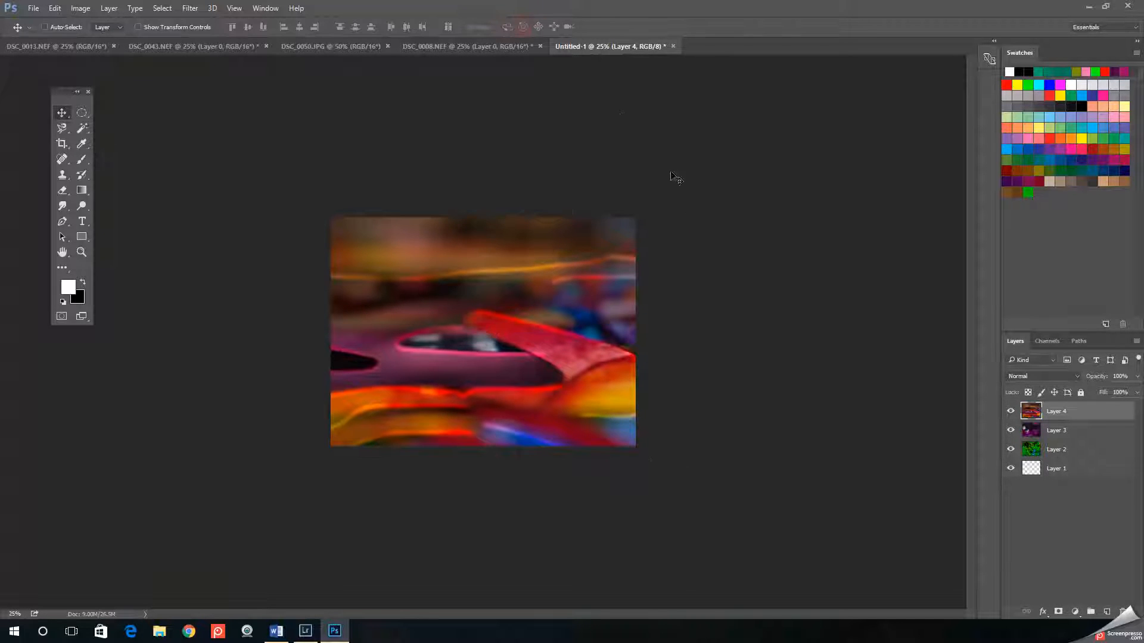
Unlock the background layer of DSC_0013.NEF, copy the mosaic image into Untitled-1 with the Move tool and reposition it
{"action": "left_click", "coordinate": [208, 46]}
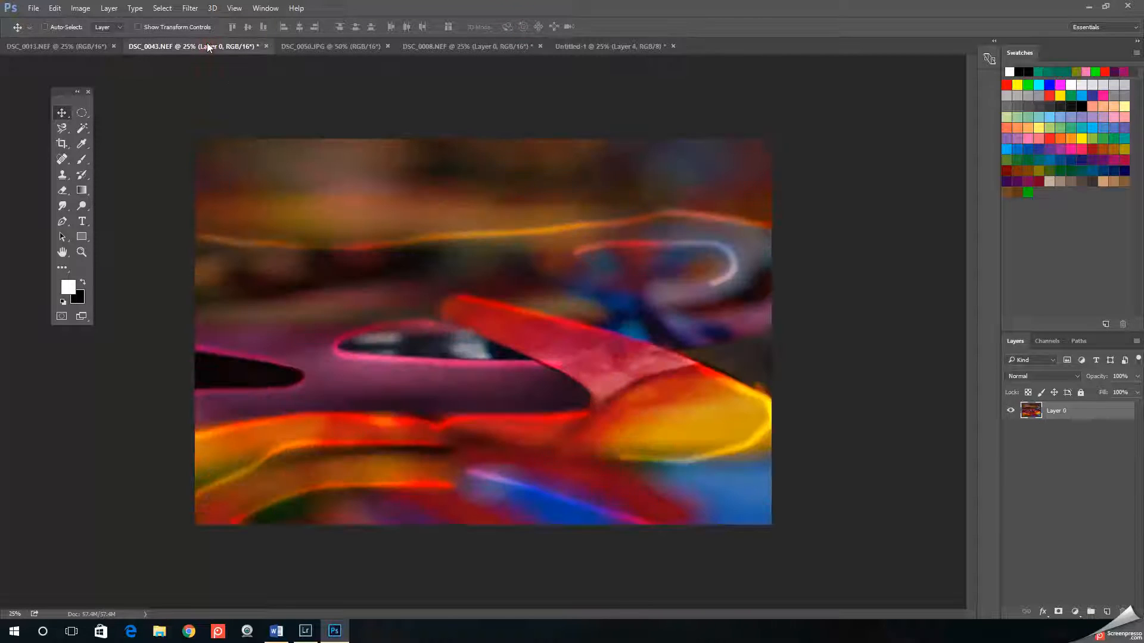
{"action": "left_click", "coordinate": [88, 46]}
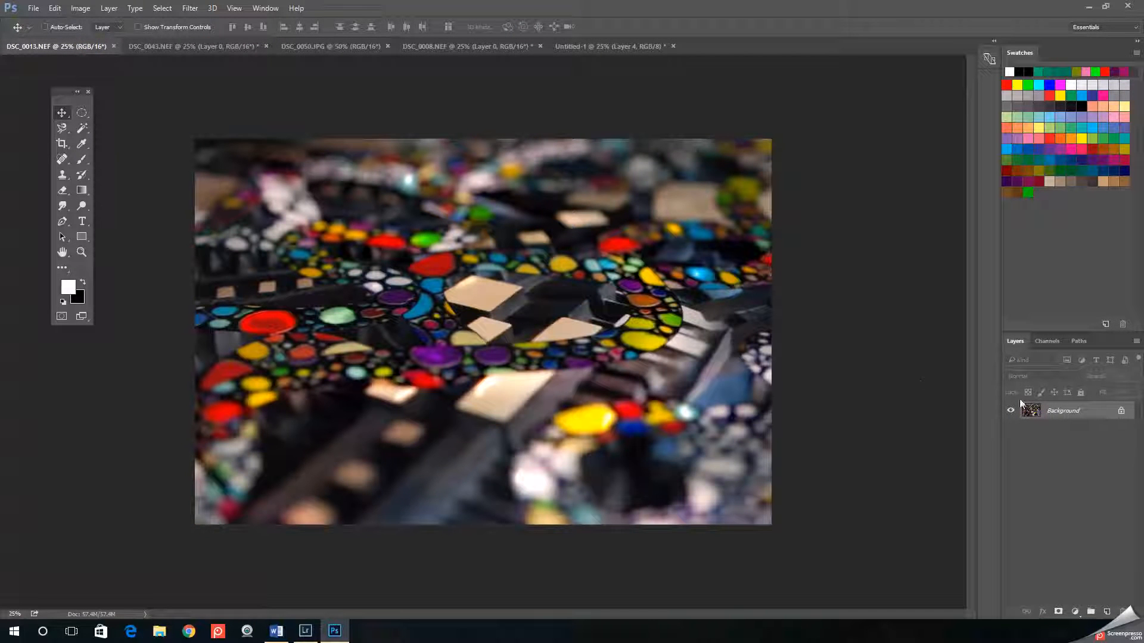
{"action": "left_click", "coordinate": [1120, 413]}
{"action": "left_click_drag", "start_coordinate": [518, 381], "coordinate": [549, 322]}
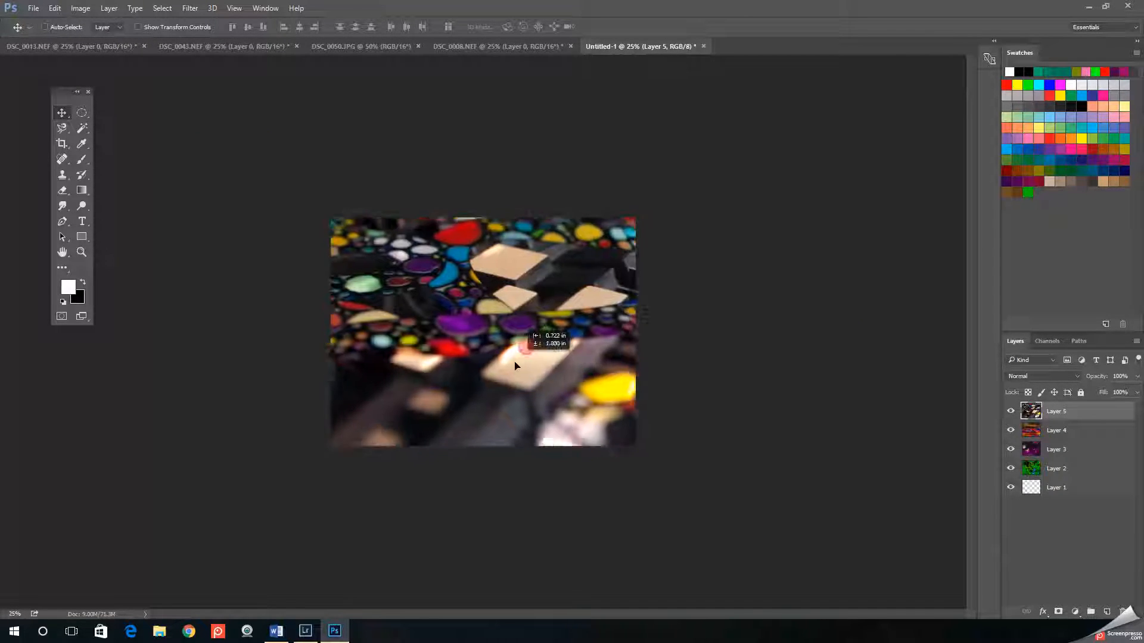
{"action": "left_click_drag", "start_coordinate": [523, 319], "coordinate": [520, 328]}
Scale the mosaic layer down to about 84%, keeping it positioned over the whole canvas
{"action": "left_click", "coordinate": [54, 7]}
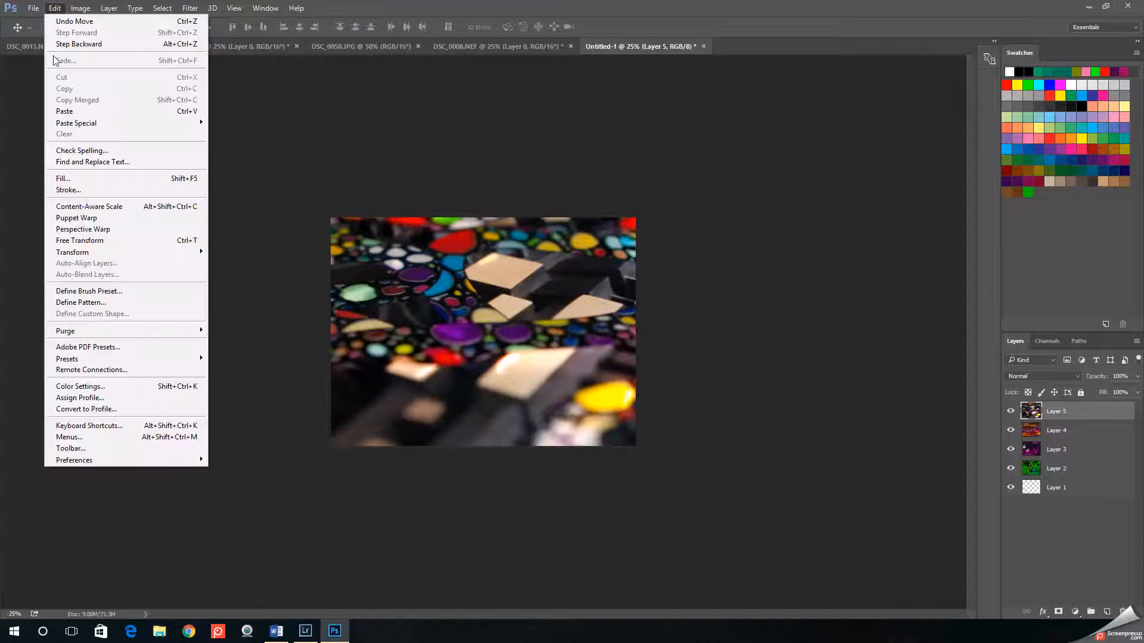
{"action": "mouse_move", "coordinate": [119, 252]}
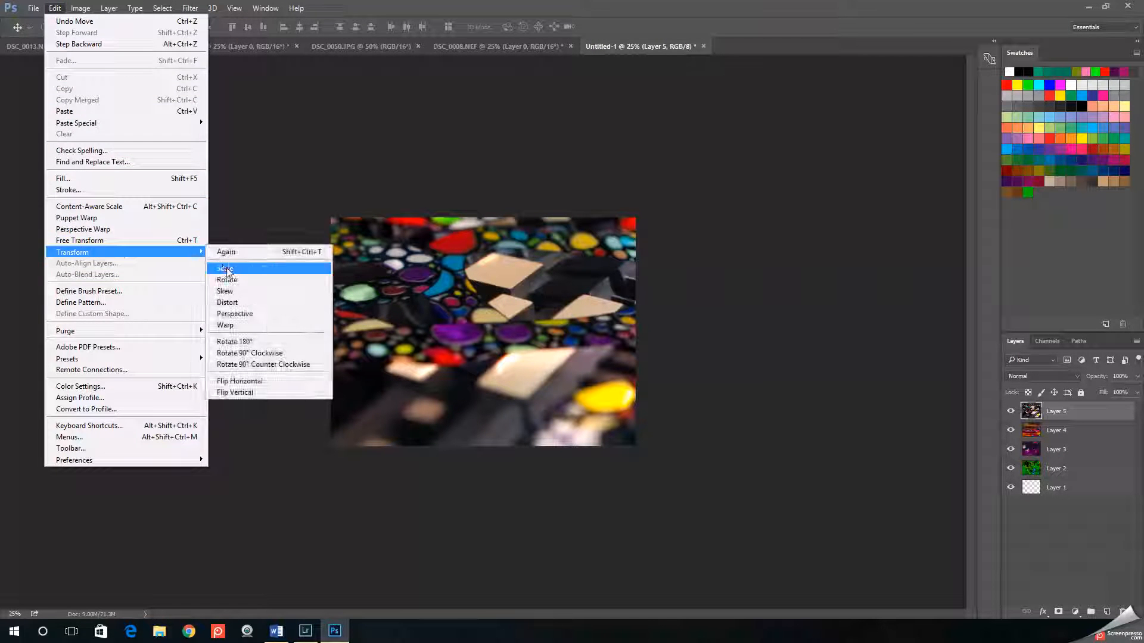
{"action": "left_click", "coordinate": [227, 273]}
{"action": "left_click_drag", "start_coordinate": [217, 117], "coordinate": [301, 189]}
{"action": "left_click_drag", "start_coordinate": [495, 361], "coordinate": [398, 346]}
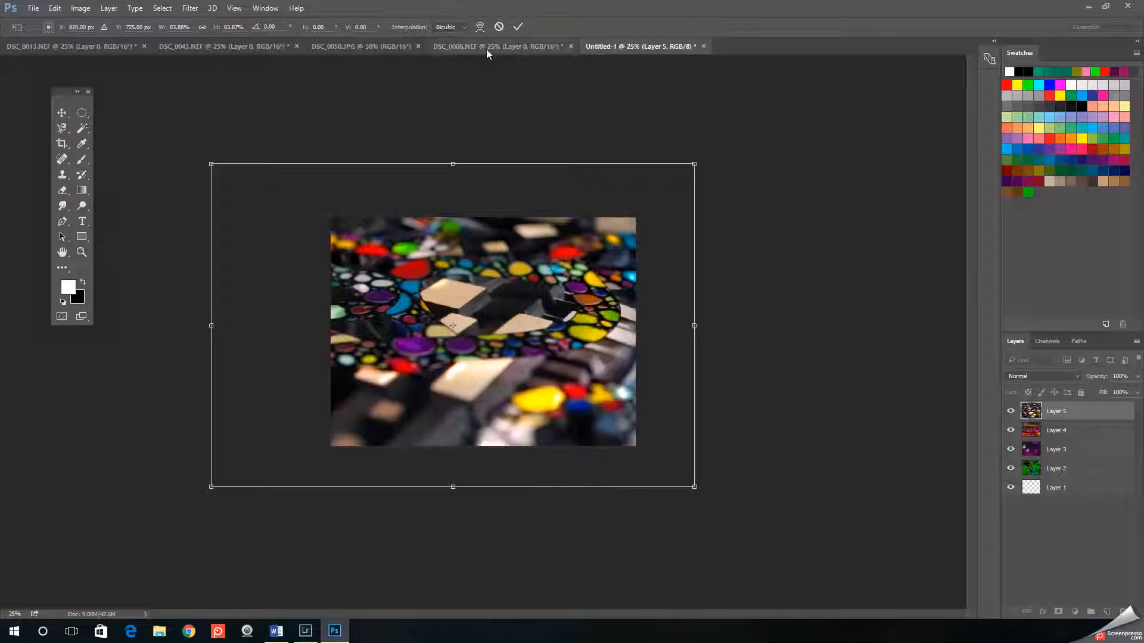
{"action": "left_click", "coordinate": [517, 26]}
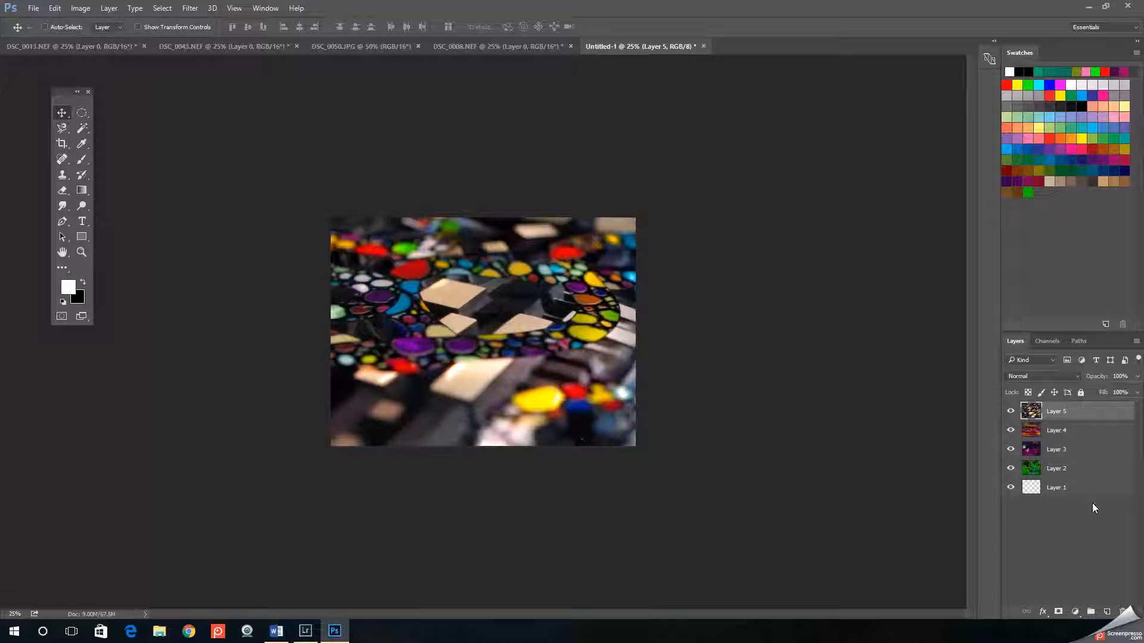
Hide Layer 5 and Layer 4, and set the blending mode of Layer 3 to Darken
{"action": "left_click", "coordinate": [1010, 412]}
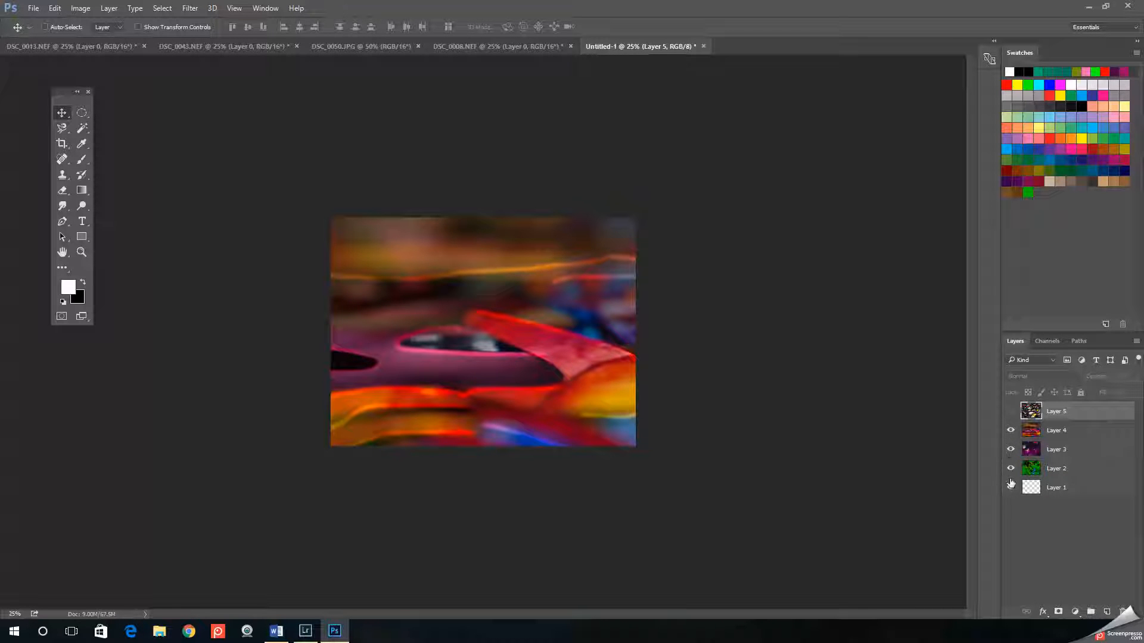
{"action": "left_click", "coordinate": [1010, 430]}
{"action": "left_click", "coordinate": [1037, 451]}
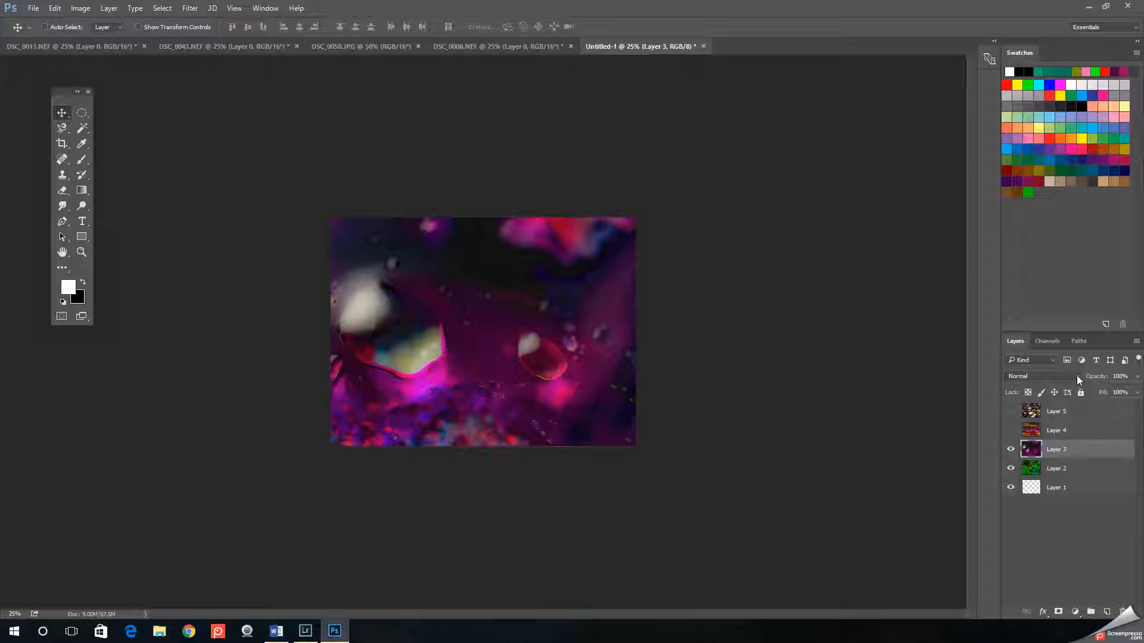
{"action": "left_click", "coordinate": [1078, 378]}
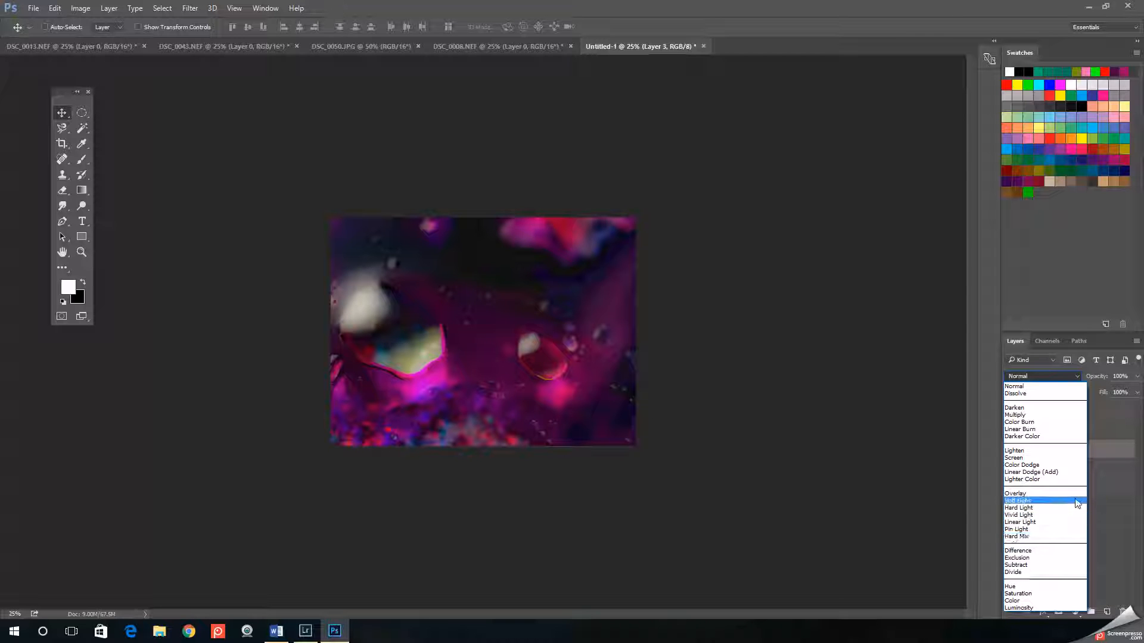
{"action": "left_click", "coordinate": [1053, 411]}
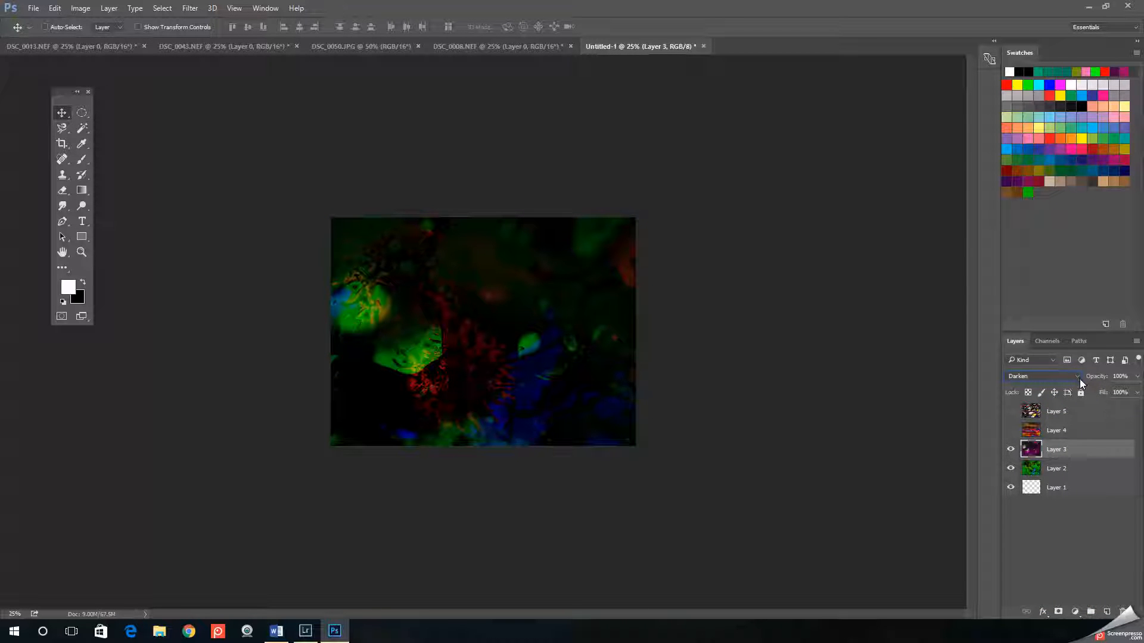
Try Layer 3 in Darken mode at 67% opacity and in Color Burn mode at 82% opacity
{"action": "left_click", "coordinate": [54, 8]}
{"action": "left_click", "coordinate": [83, 22]}
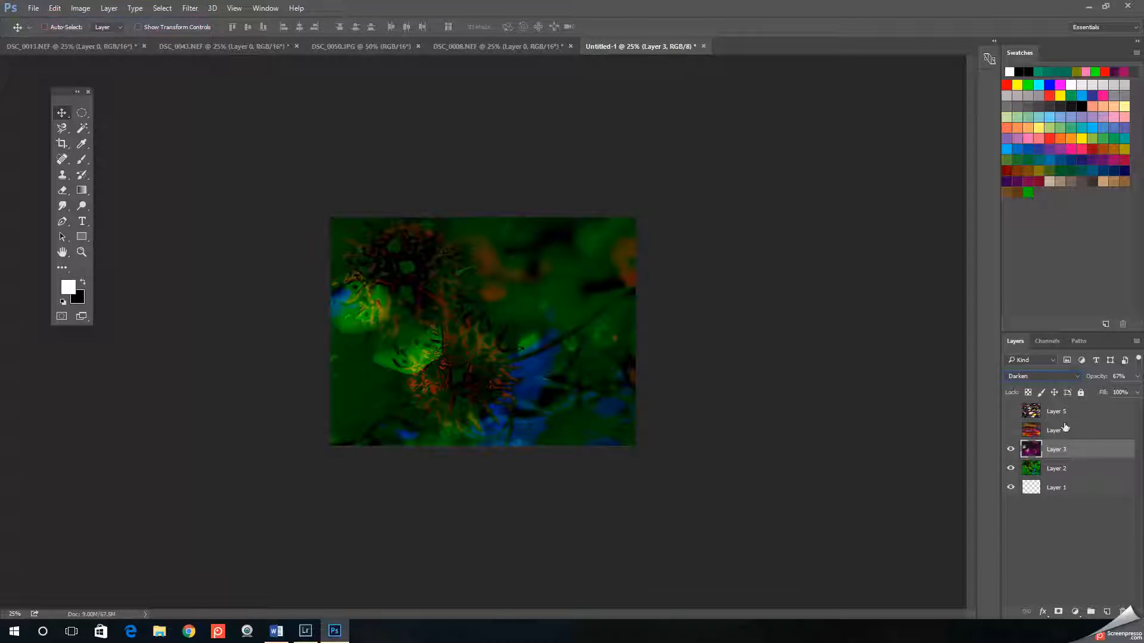
{"action": "left_click", "coordinate": [1078, 378]}
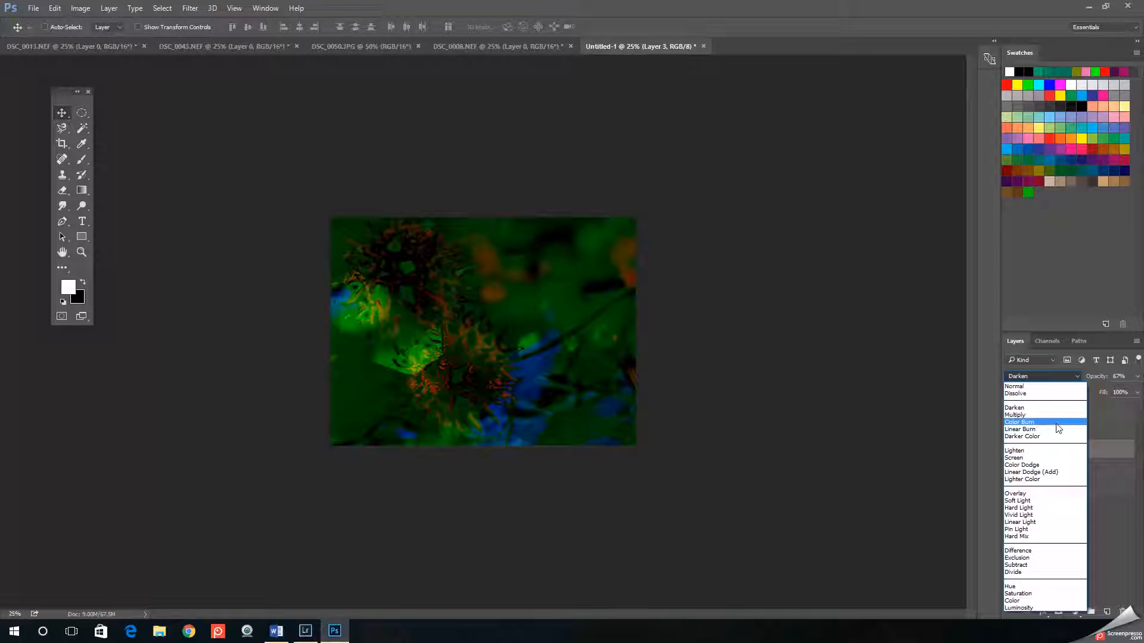
{"action": "left_click", "coordinate": [1057, 422]}
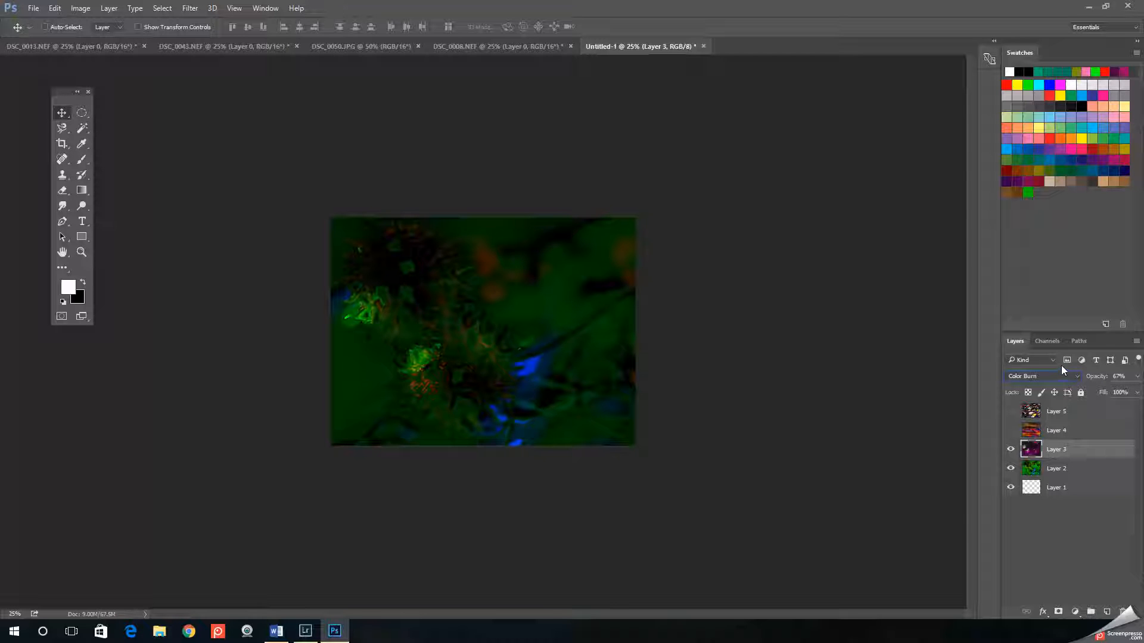
{"action": "left_click", "coordinate": [1138, 376]}
{"action": "left_click_drag", "start_coordinate": [1118, 395], "coordinate": [1097, 393]}
{"action": "mouse_move", "coordinate": [1128, 395]}
{"action": "left_mouse_down"}
{"action": "mouse_move", "coordinate": [1112, 395]}
{"action": "mouse_move", "coordinate": [1126, 396]}
{"action": "left_mouse_up"}
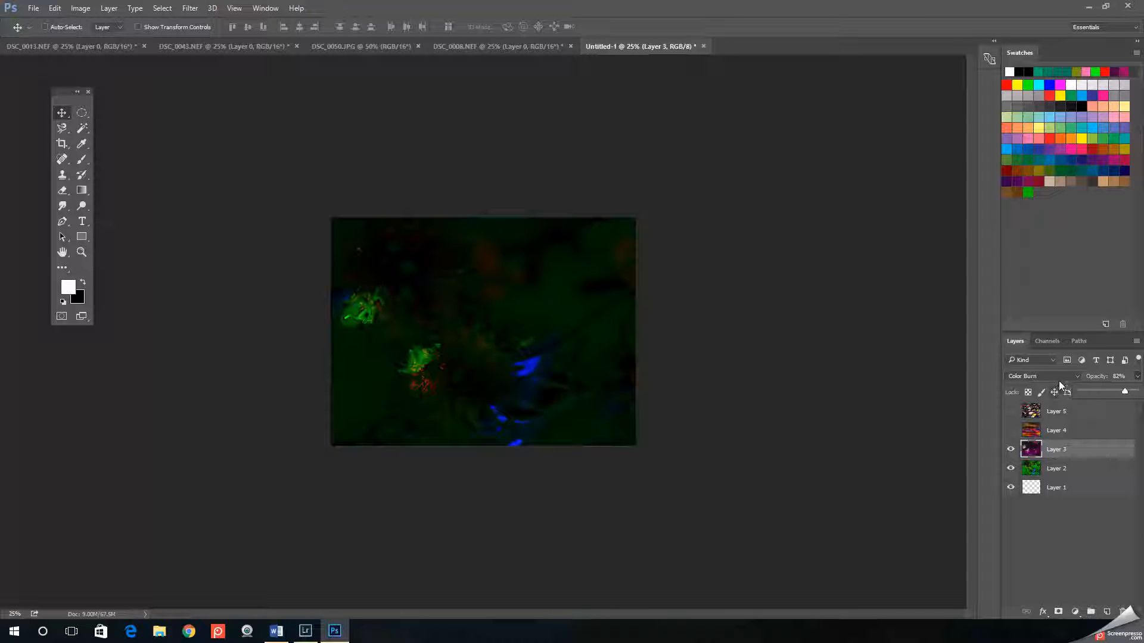
Undo the last opacity change and the Color Burn blending mode on Layer 3
{"action": "left_click", "coordinate": [54, 7]}
{"action": "left_click", "coordinate": [71, 21]}
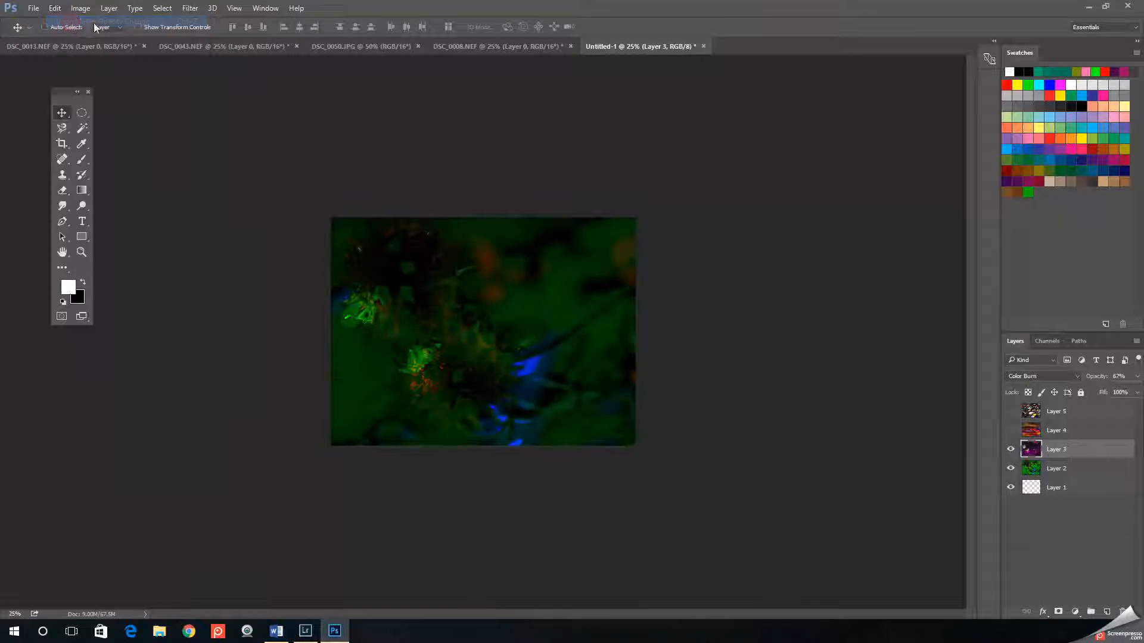
{"action": "left_click", "coordinate": [63, 9]}
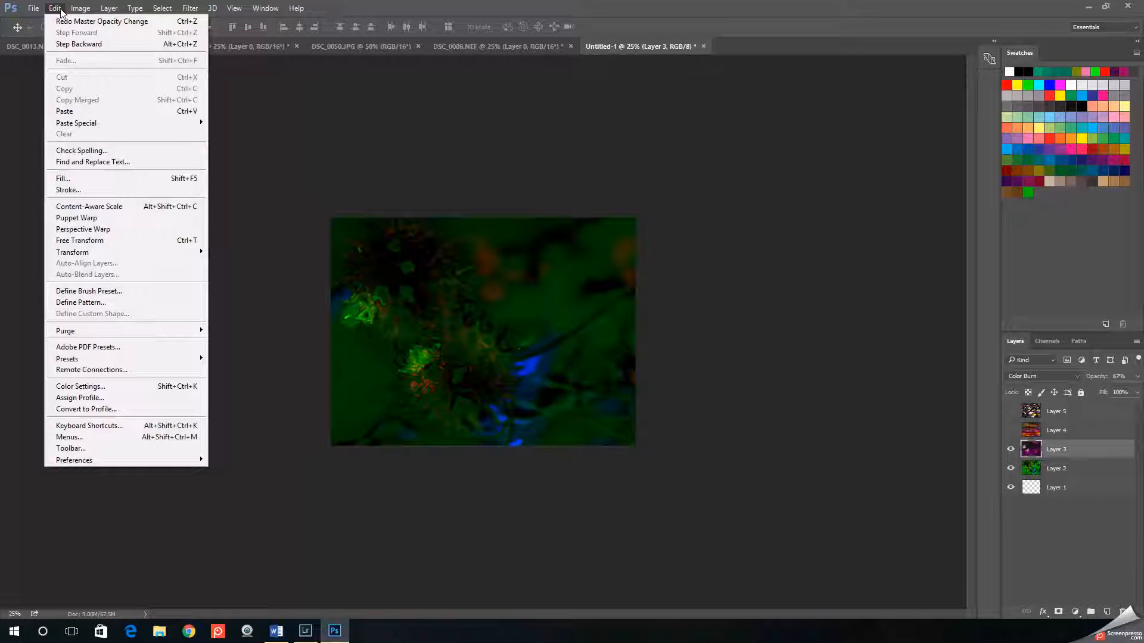
{"action": "left_click", "coordinate": [68, 42]}
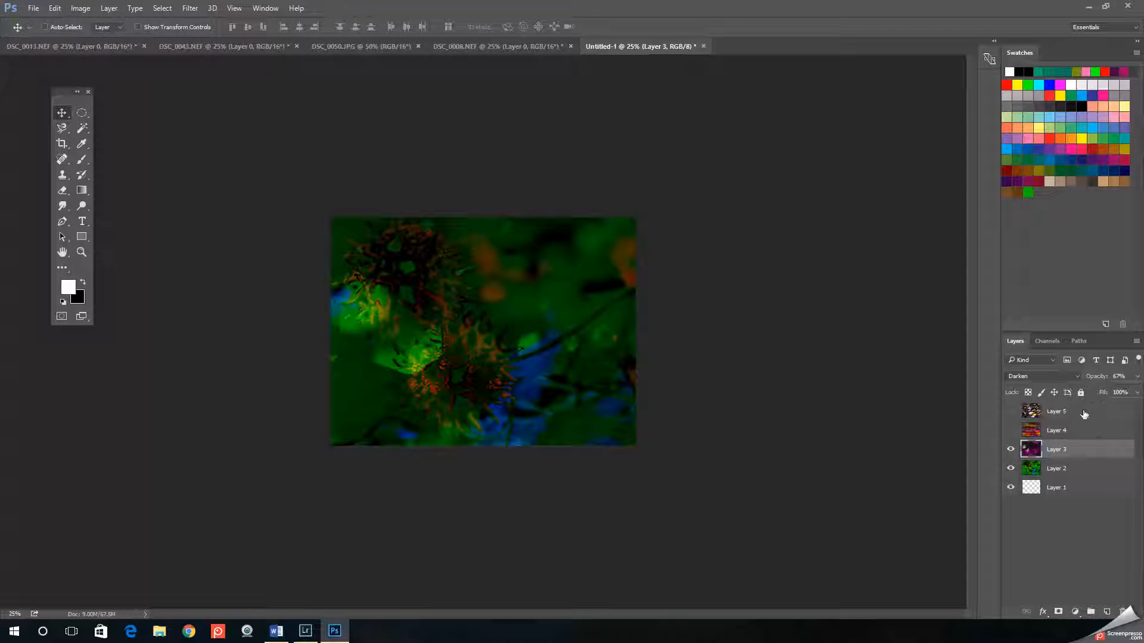
Step back once more in the edit history to undo the earlier opacity reduction on Layer 3
{"action": "left_click", "coordinate": [1075, 376]}
{"action": "left_click", "coordinate": [1075, 377]}
{"action": "left_click", "coordinate": [55, 8]}
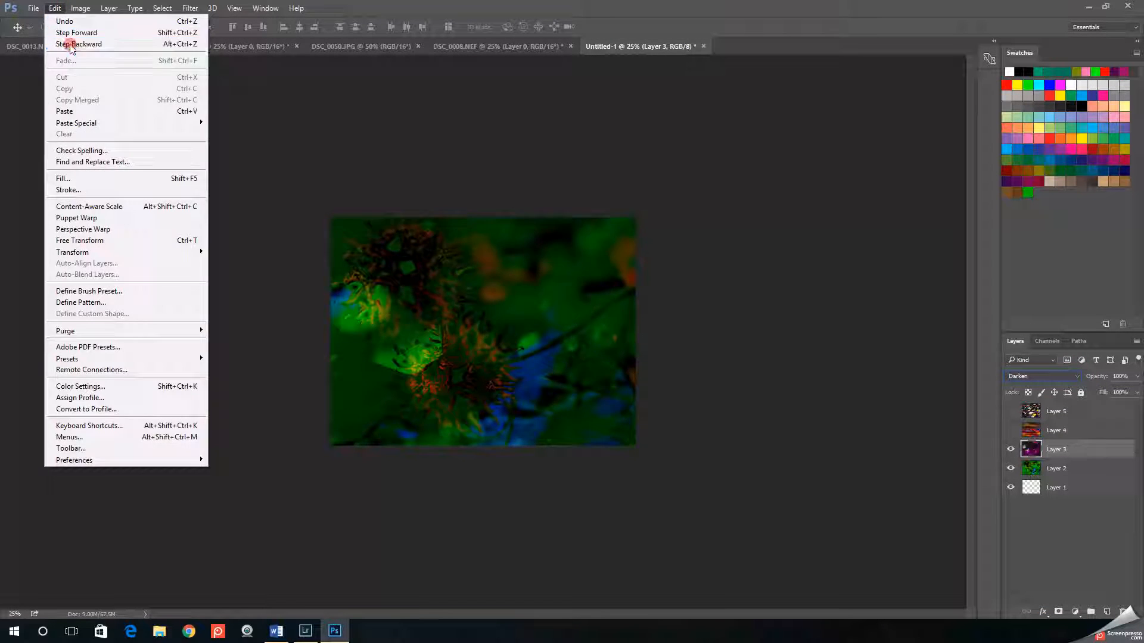
{"action": "left_click", "coordinate": [68, 44]}
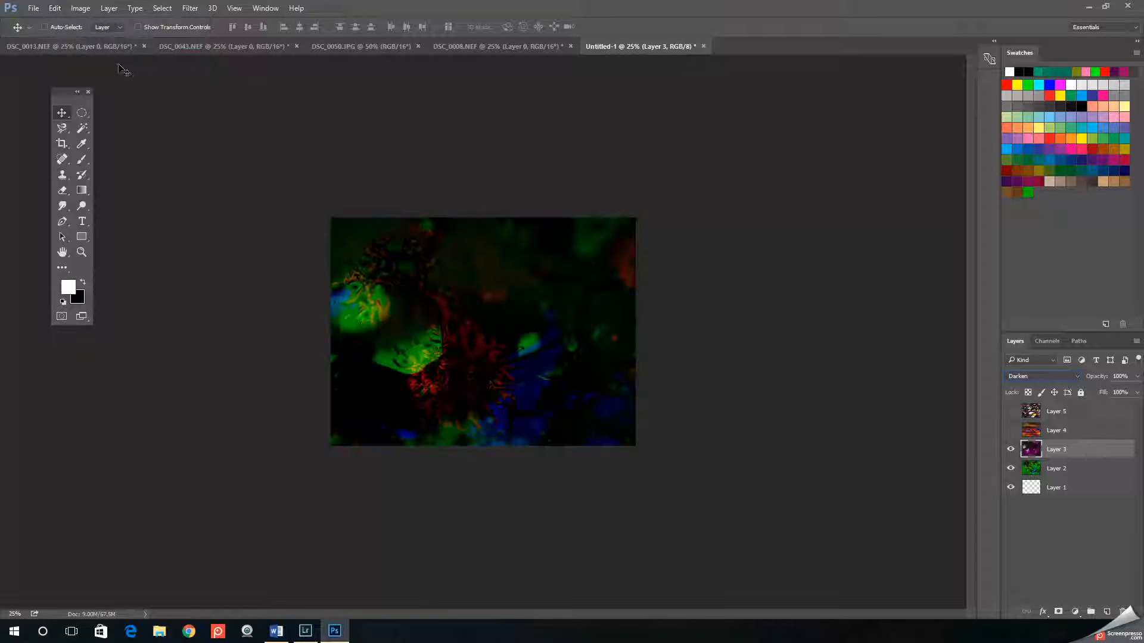
Revert to the Free Transform history state just before the first blending change, and set Layer 3's blending mode to Exclusion
{"action": "left_click", "coordinate": [266, 9]}
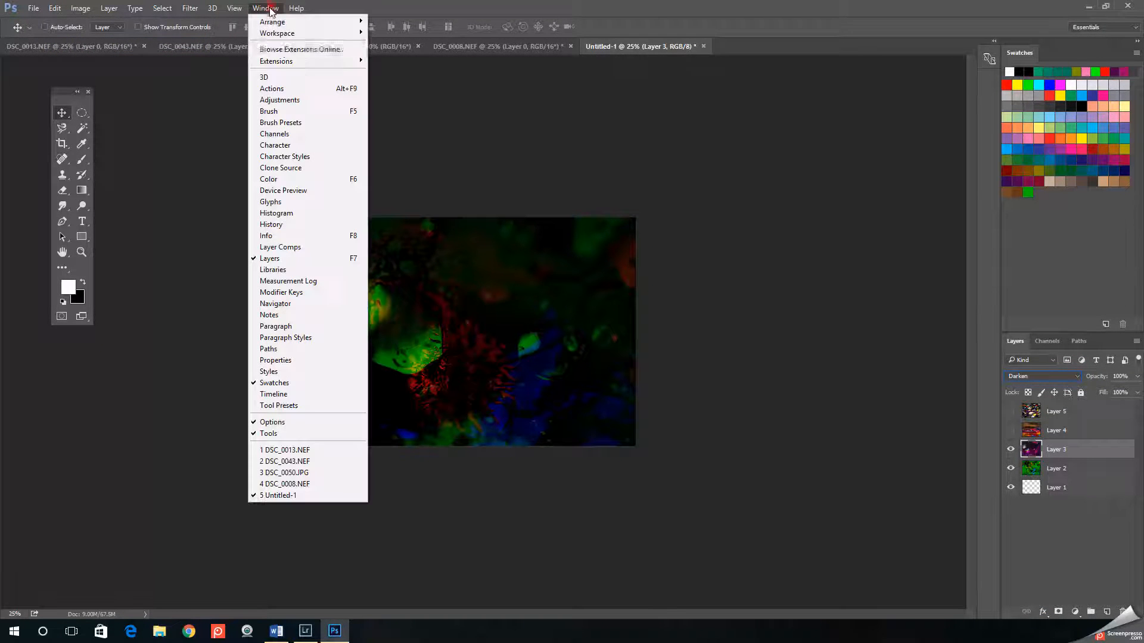
{"action": "left_click", "coordinate": [283, 224]}
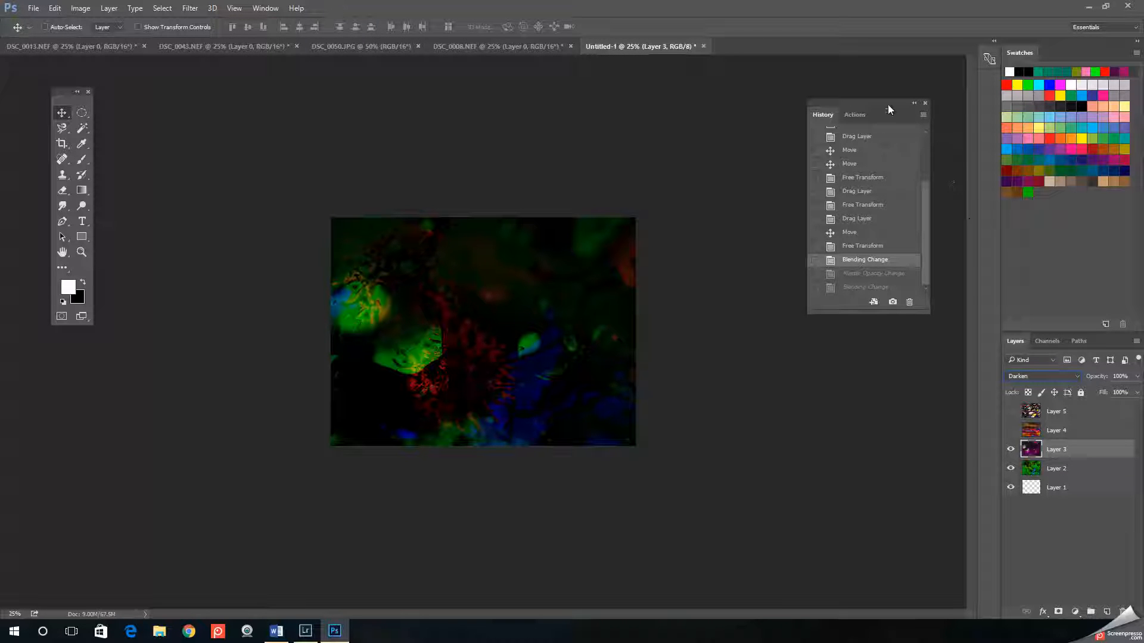
{"action": "left_click", "coordinate": [882, 245]}
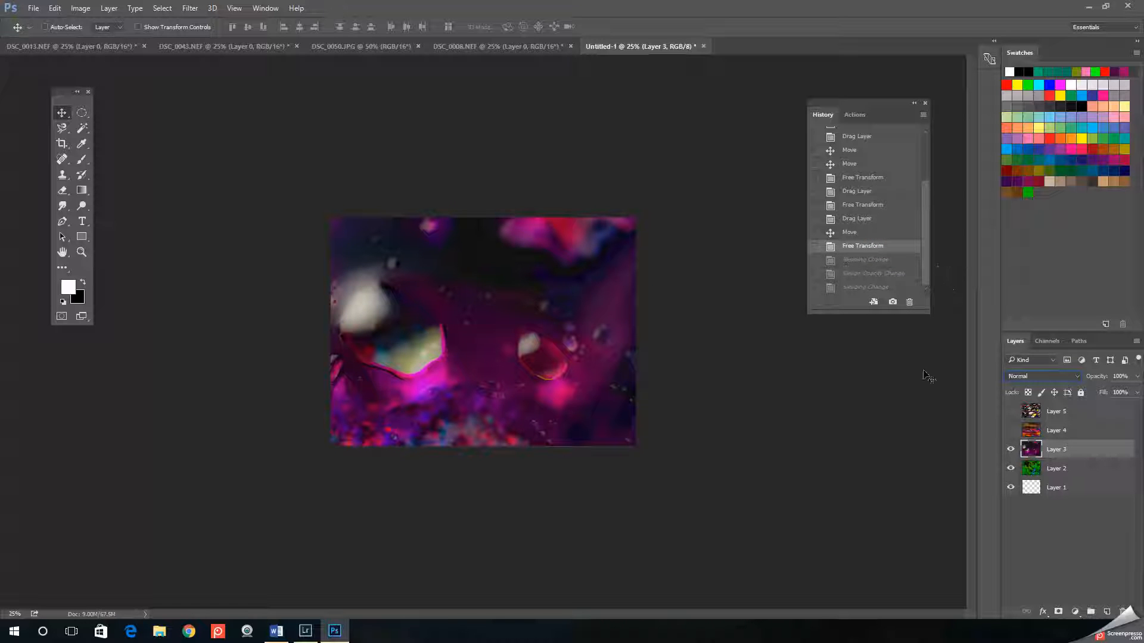
{"action": "left_click", "coordinate": [925, 104]}
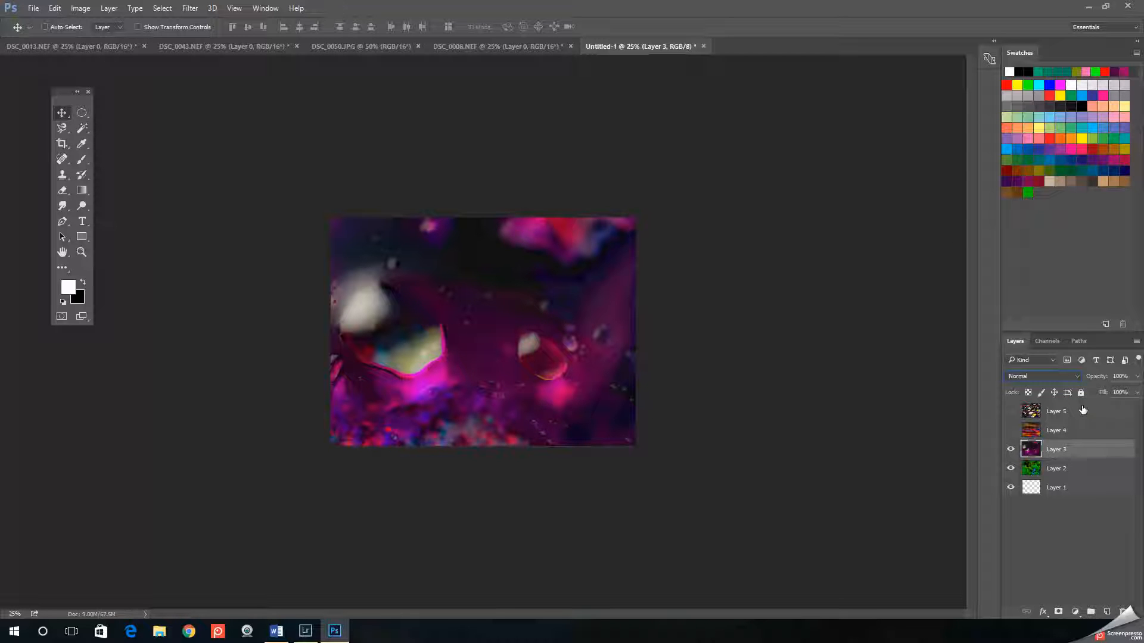
{"action": "left_click", "coordinate": [1077, 377]}
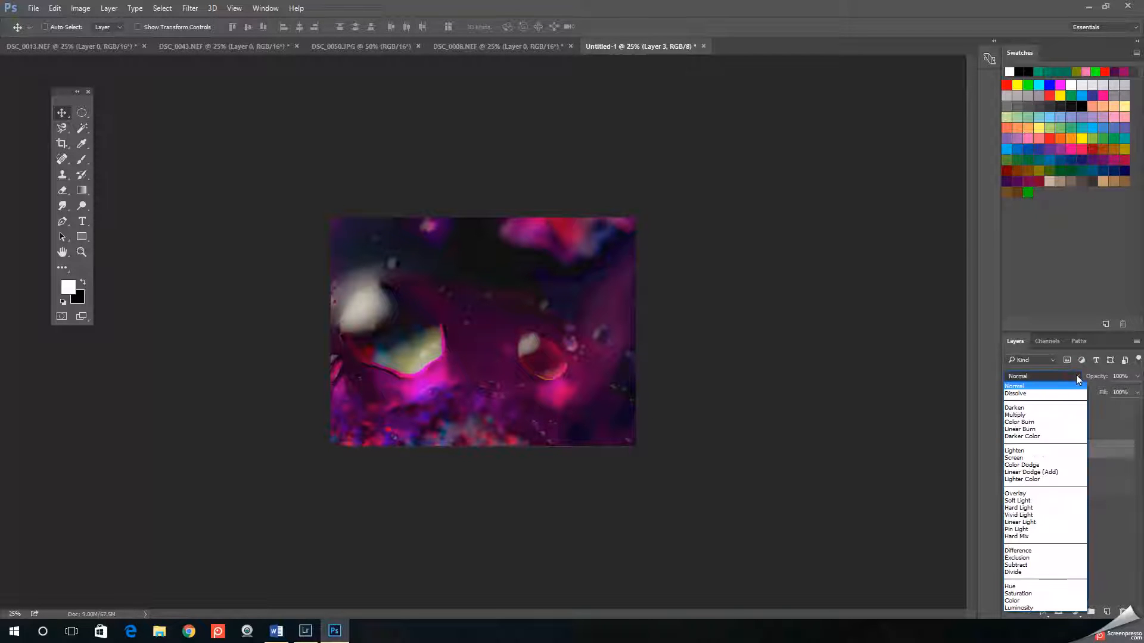
{"action": "left_click", "coordinate": [1059, 558]}
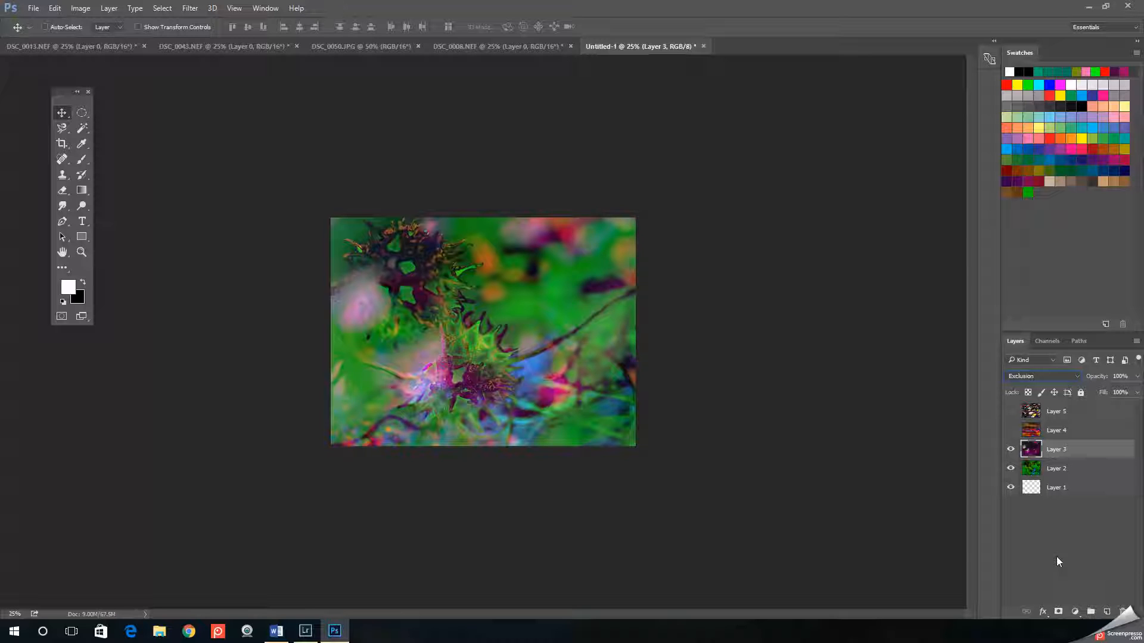
Try the Color Dodge blending mode on Layer 3 with Layer 4 shown, hide Layer 4 again and undo the mode change
{"action": "left_click", "coordinate": [1010, 431]}
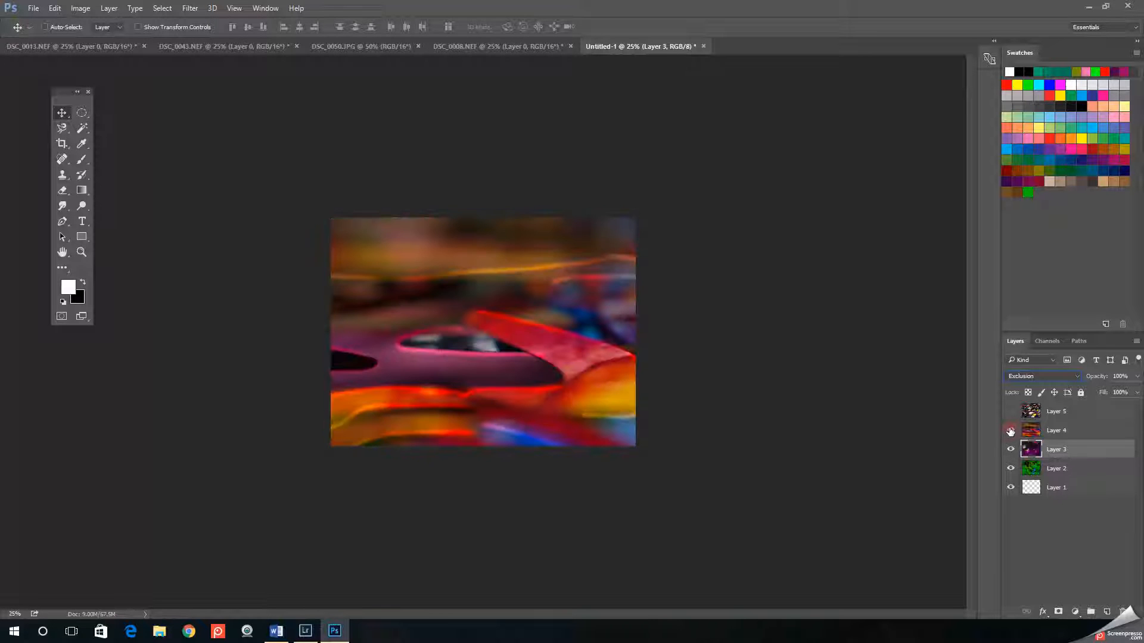
{"action": "left_click", "coordinate": [1073, 380]}
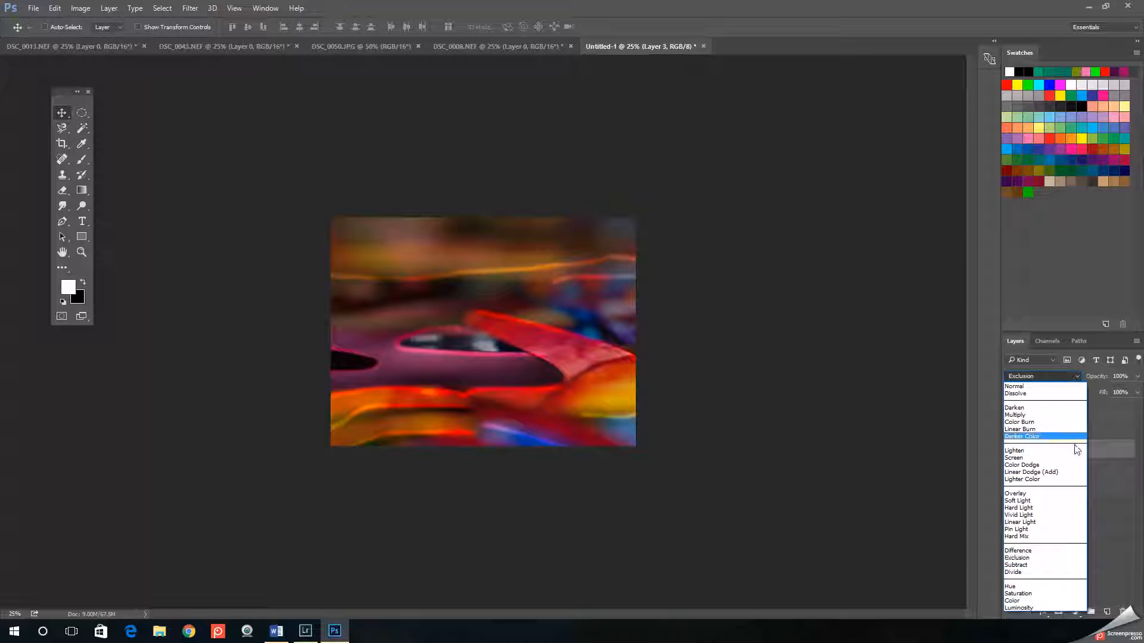
{"action": "left_click", "coordinate": [1072, 465]}
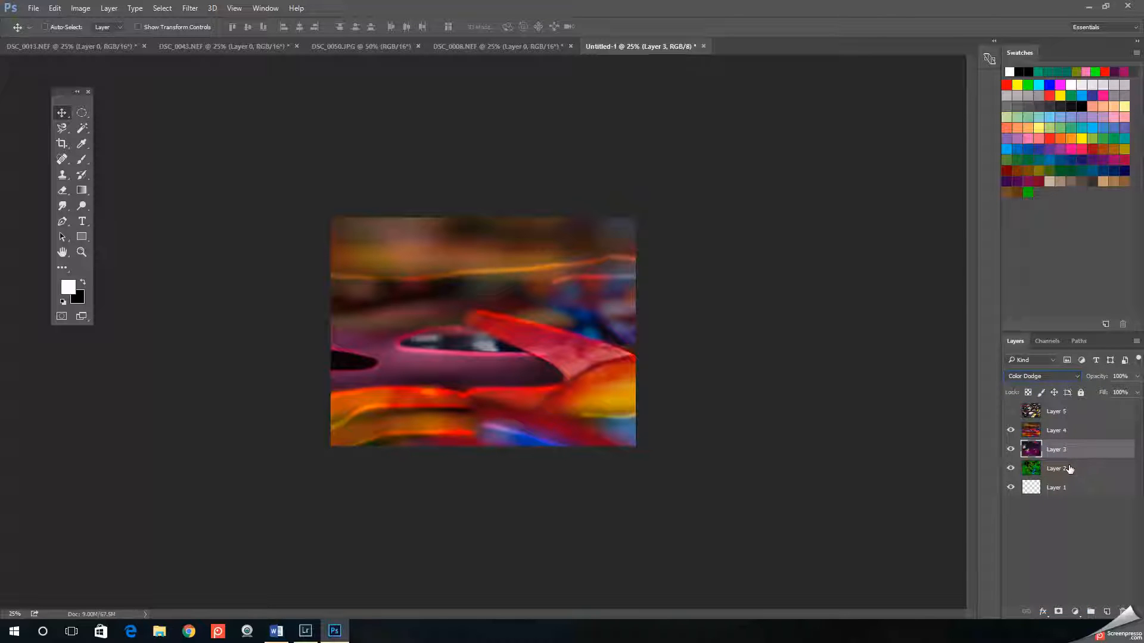
{"action": "left_click", "coordinate": [1071, 432]}
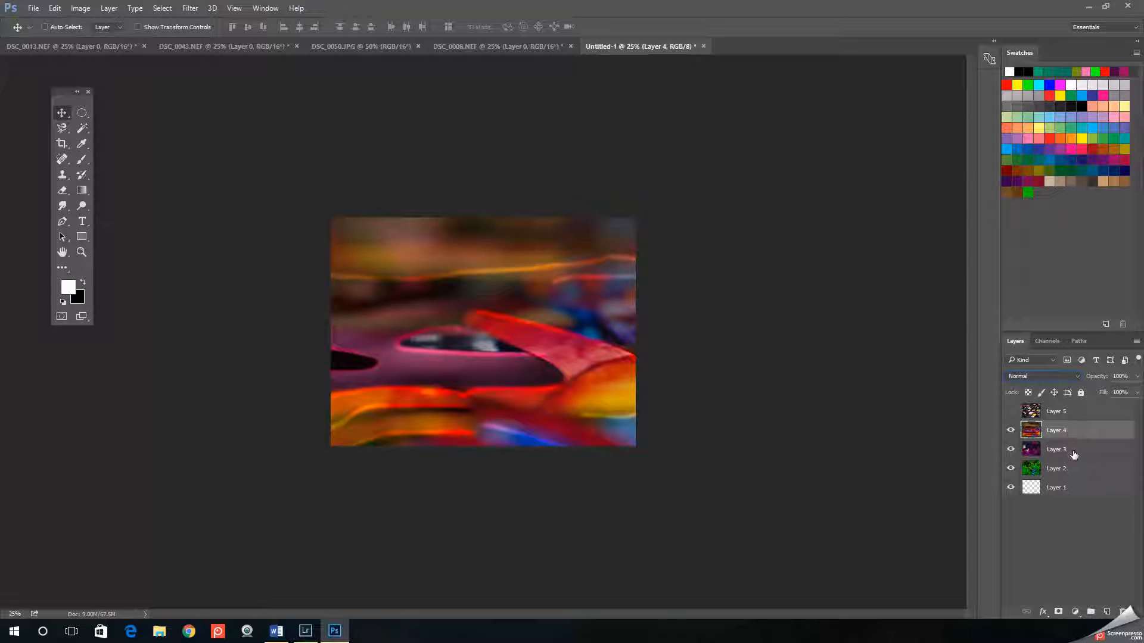
{"action": "left_click", "coordinate": [1074, 455]}
{"action": "left_click", "coordinate": [1010, 431]}
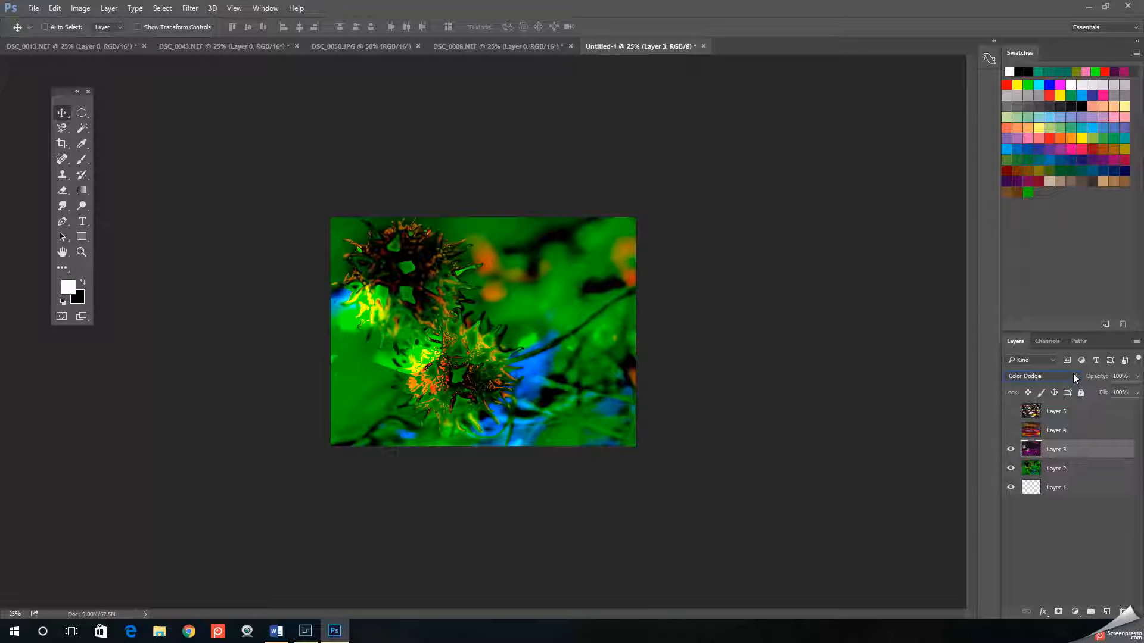
{"action": "left_click", "coordinate": [54, 7]}
{"action": "left_click", "coordinate": [90, 46]}
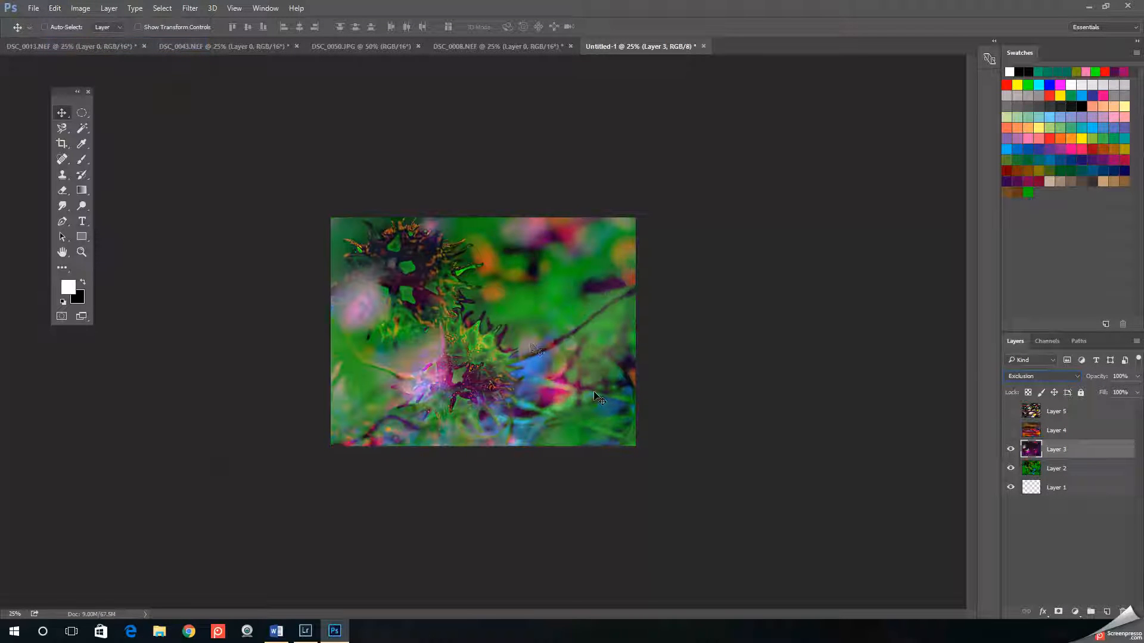
Select and show Layer 4, try it in Vivid Light mode, and undo that blending change
{"action": "left_click", "coordinate": [1088, 431]}
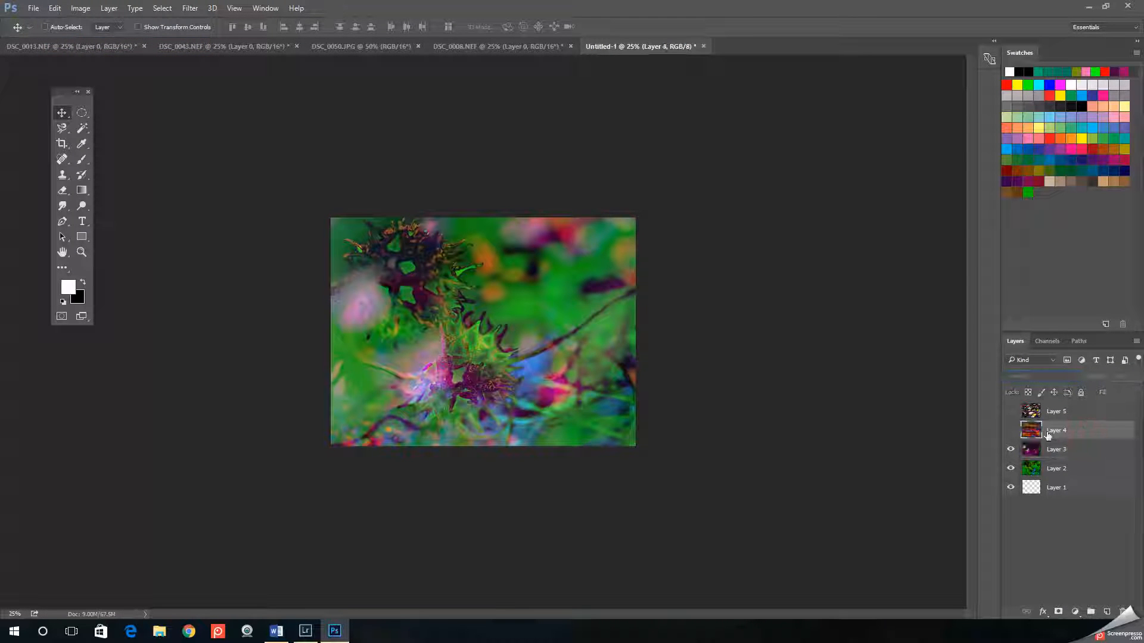
{"action": "left_click", "coordinate": [1010, 431]}
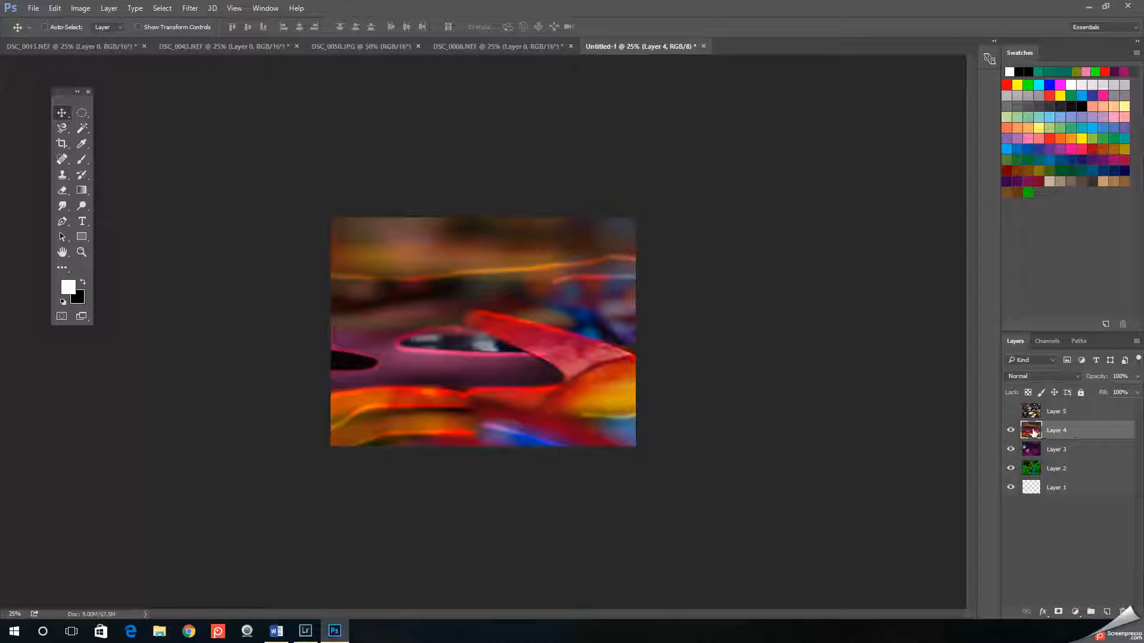
{"action": "left_click", "coordinate": [1075, 375]}
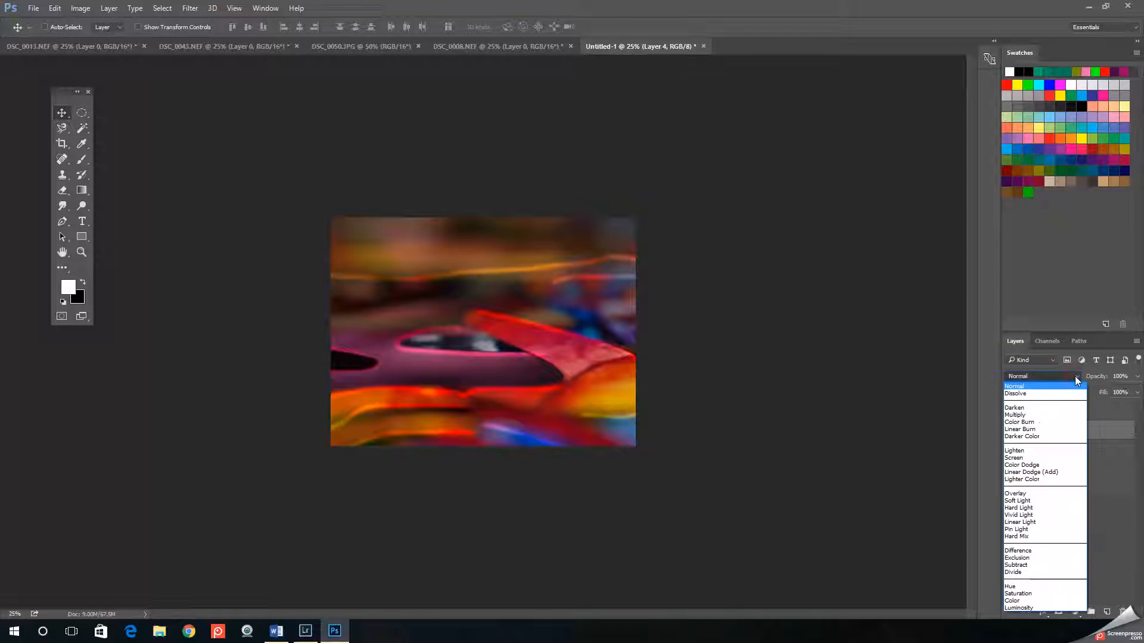
{"action": "left_click", "coordinate": [1054, 515]}
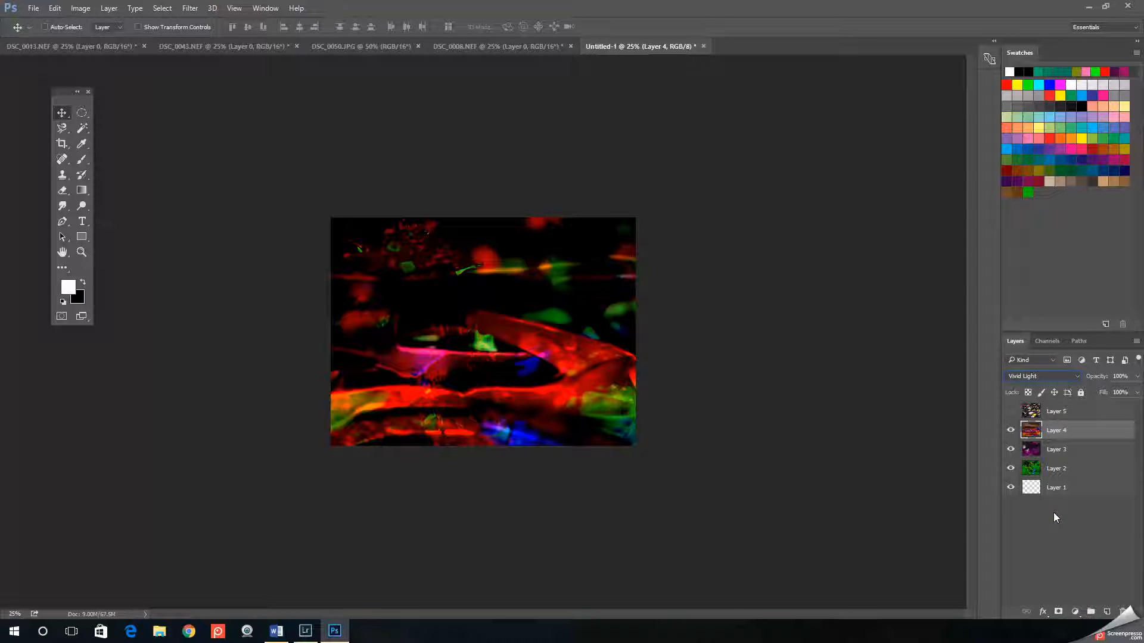
{"action": "left_click", "coordinate": [55, 8]}
{"action": "left_click", "coordinate": [57, 43]}
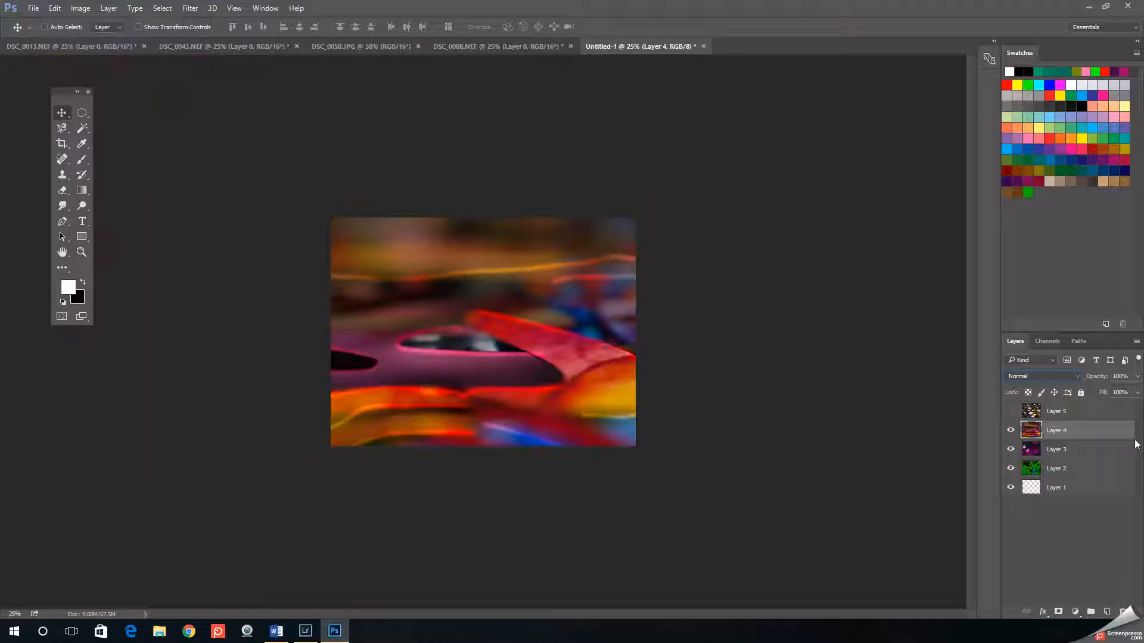
Try Layer 4 in Luminosity mode and in Lighten mode, undoing each blending change
{"action": "left_click", "coordinate": [1080, 378]}
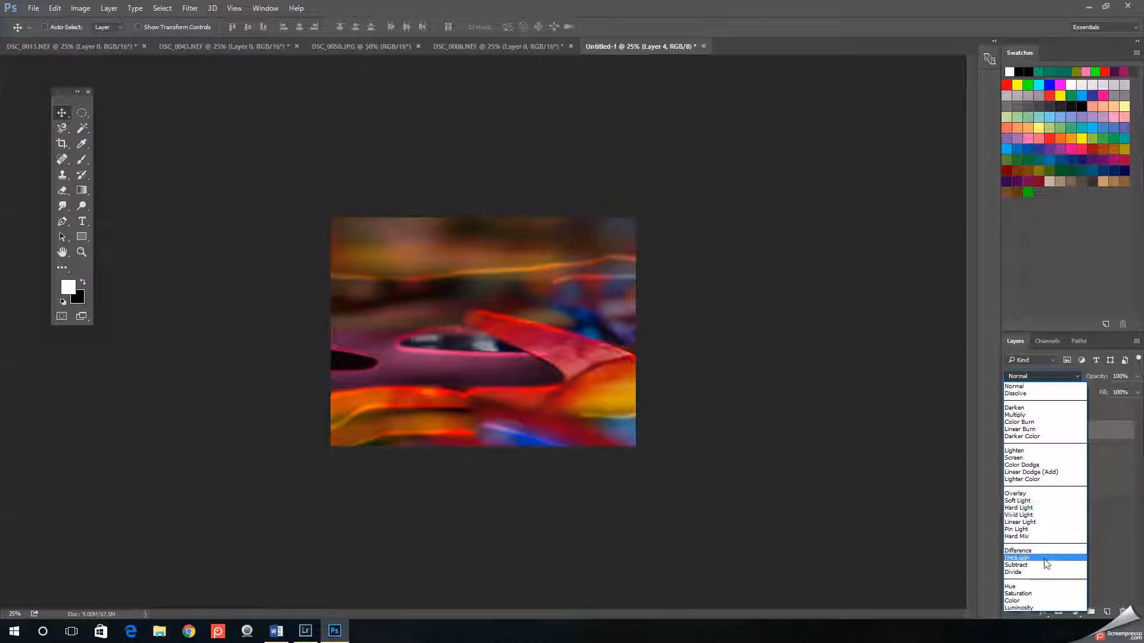
{"action": "left_click", "coordinate": [1048, 609]}
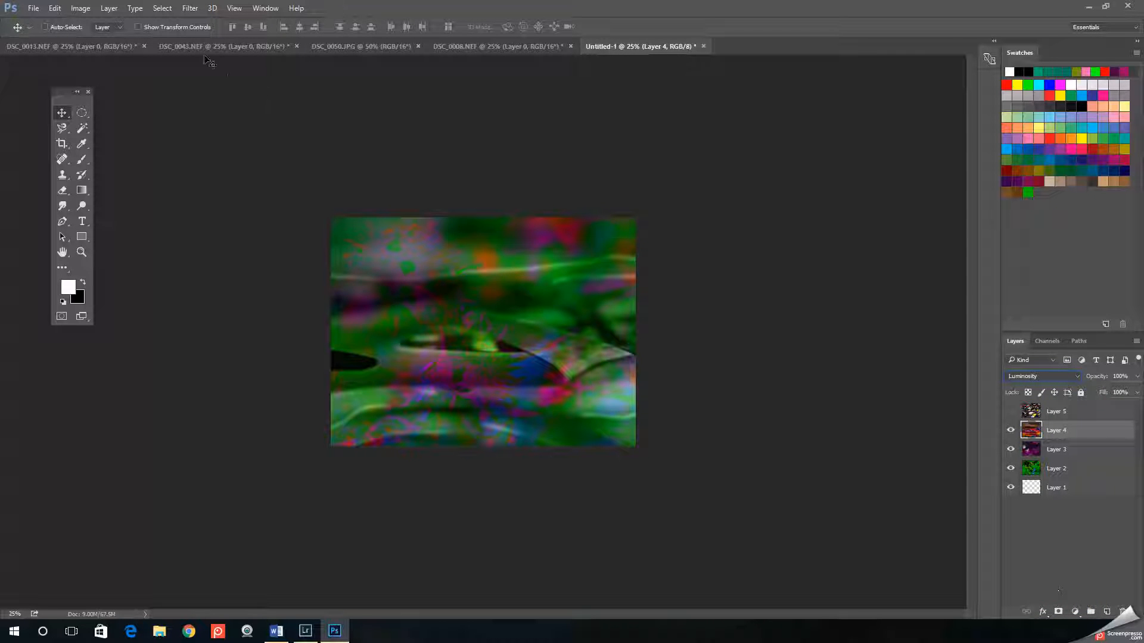
{"action": "left_click", "coordinate": [54, 7]}
{"action": "left_click", "coordinate": [71, 44]}
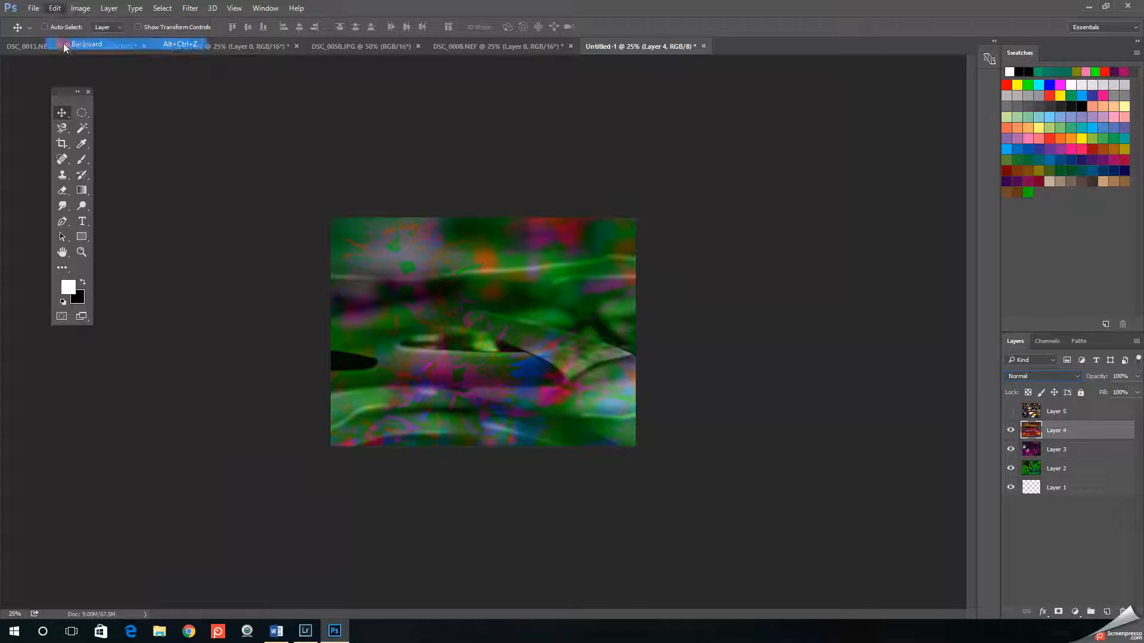
{"action": "left_click", "coordinate": [1079, 376]}
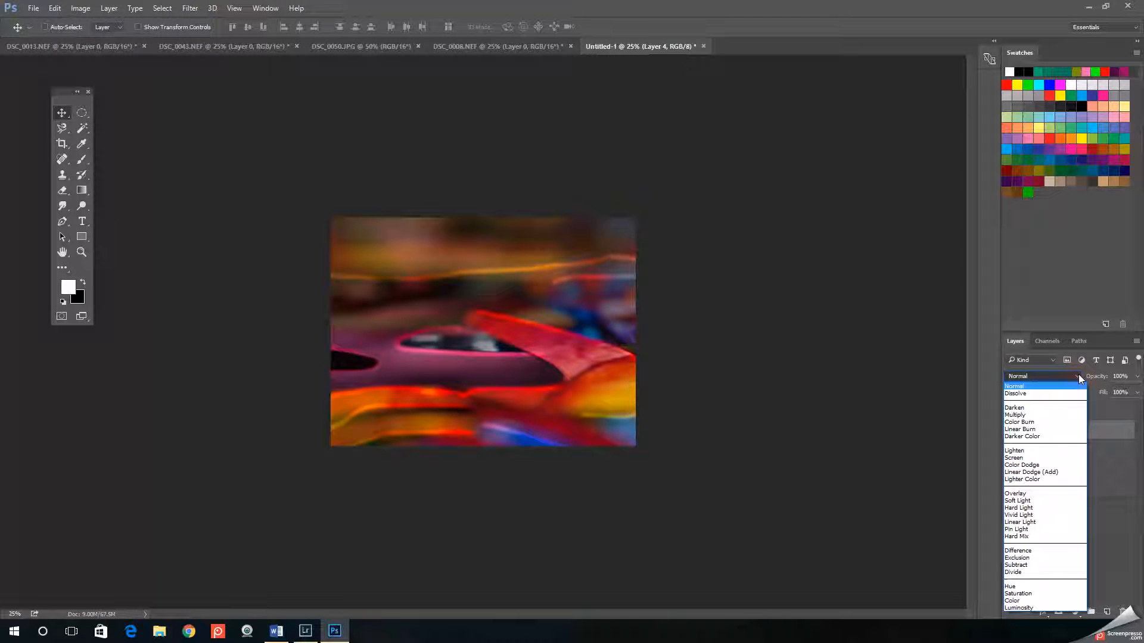
{"action": "left_click", "coordinate": [1057, 451]}
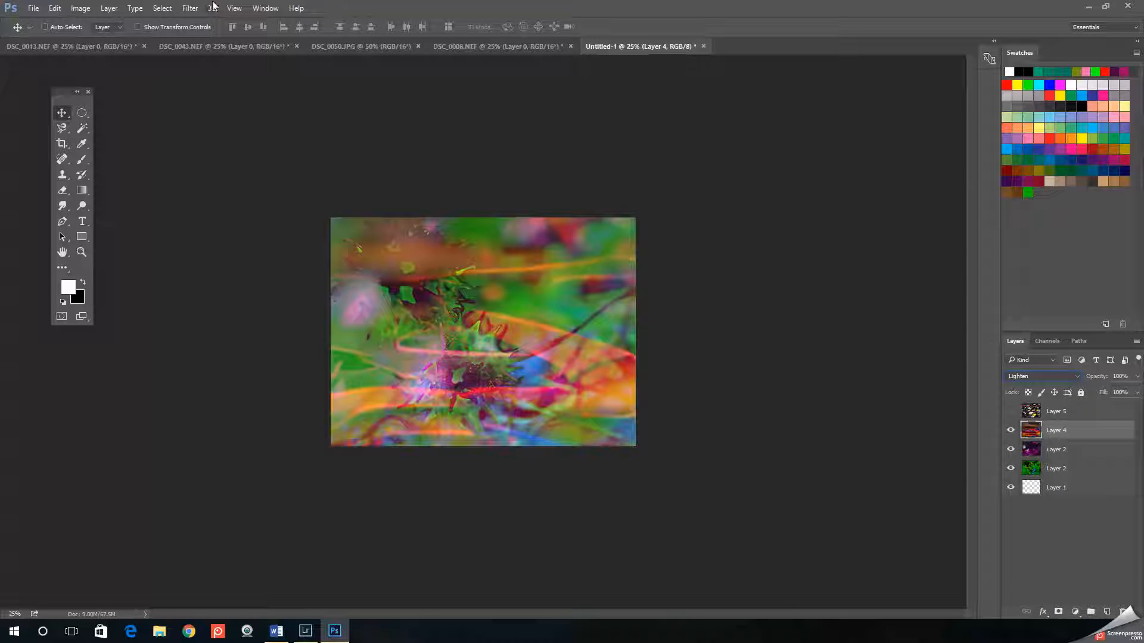
{"action": "left_click", "coordinate": [52, 10]}
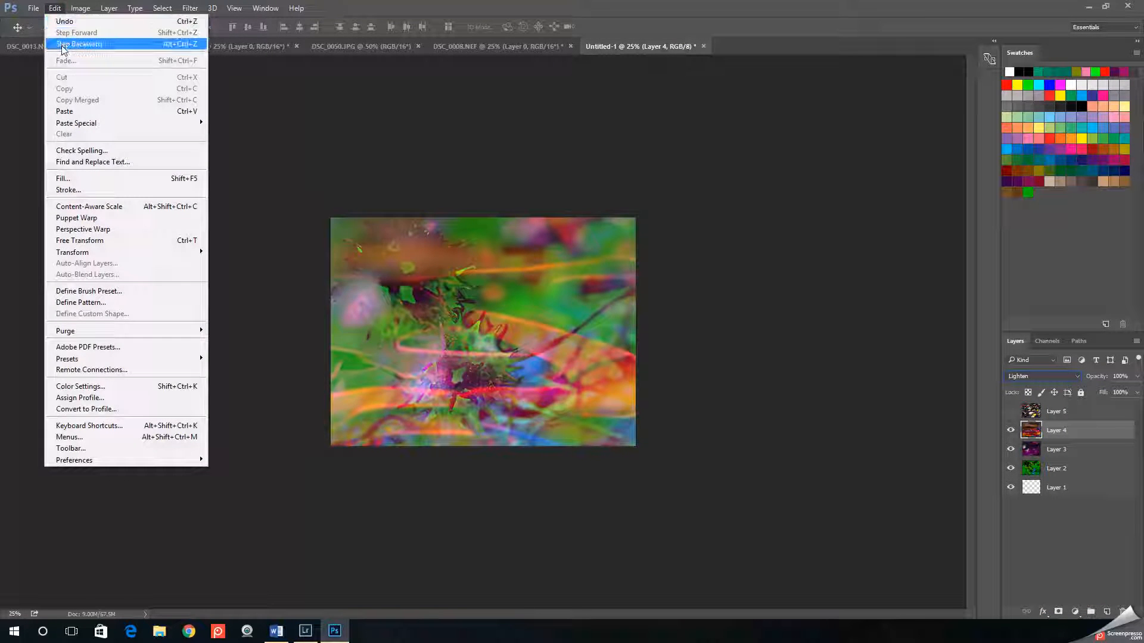
{"action": "left_click", "coordinate": [65, 44]}
Set Layer 4's blending mode to Multiply and shift its image slightly up and to the left
{"action": "left_click", "coordinate": [1077, 374]}
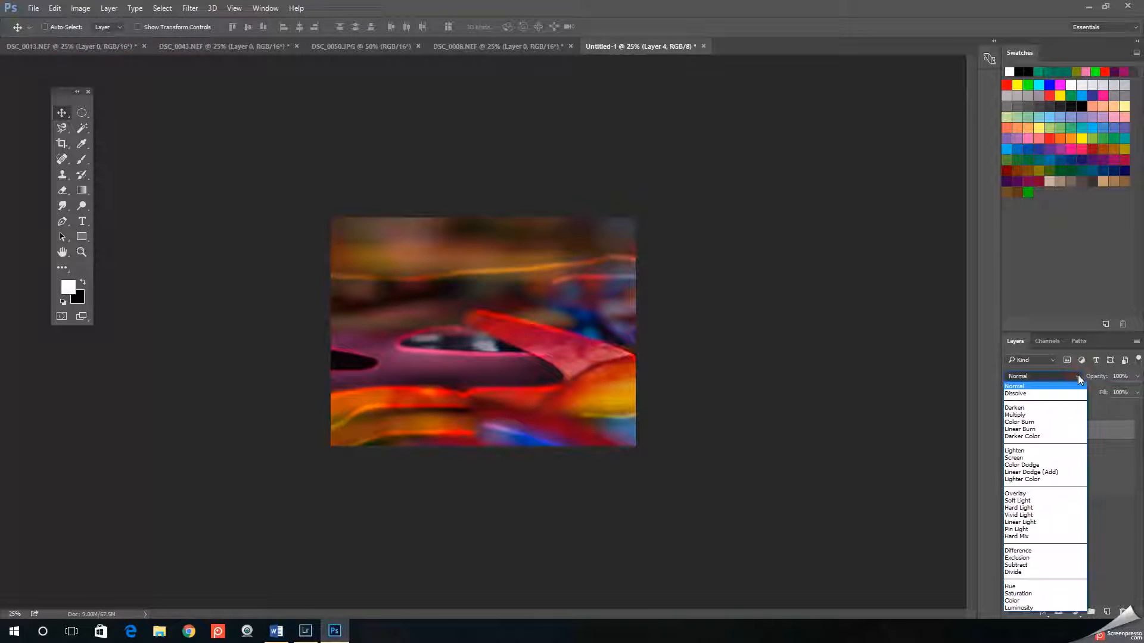
{"action": "left_click", "coordinate": [1061, 415]}
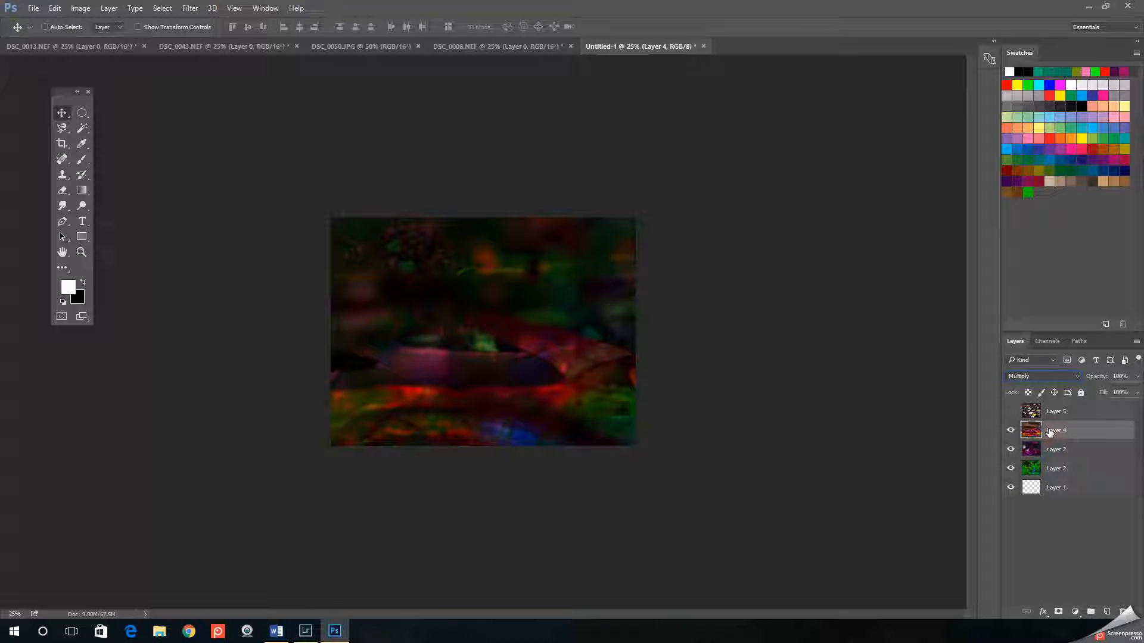
{"action": "mouse_move", "coordinate": [584, 381]}
{"action": "left_mouse_down"}
{"action": "mouse_move", "coordinate": [578, 351]}
{"action": "mouse_move", "coordinate": [586, 322]}
{"action": "mouse_move", "coordinate": [592, 329]}
{"action": "mouse_move", "coordinate": [575, 341]}
{"action": "mouse_move", "coordinate": [621, 211]}
{"action": "mouse_move", "coordinate": [572, 393]}
{"action": "mouse_move", "coordinate": [621, 359]}
{"action": "mouse_move", "coordinate": [599, 395]}
{"action": "mouse_move", "coordinate": [578, 372]}
{"action": "left_mouse_up"}
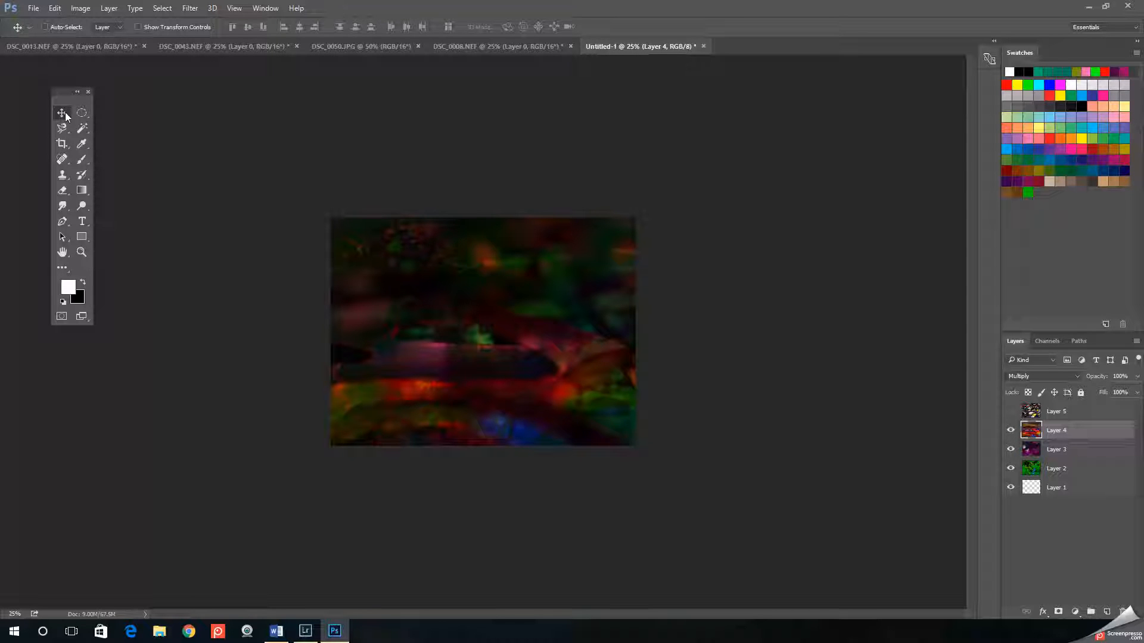
Try to outline several tall ellipses across the image with the Elliptical Marquee tool
{"action": "left_click_drag", "start_coordinate": [83, 115], "coordinate": [120, 123]}
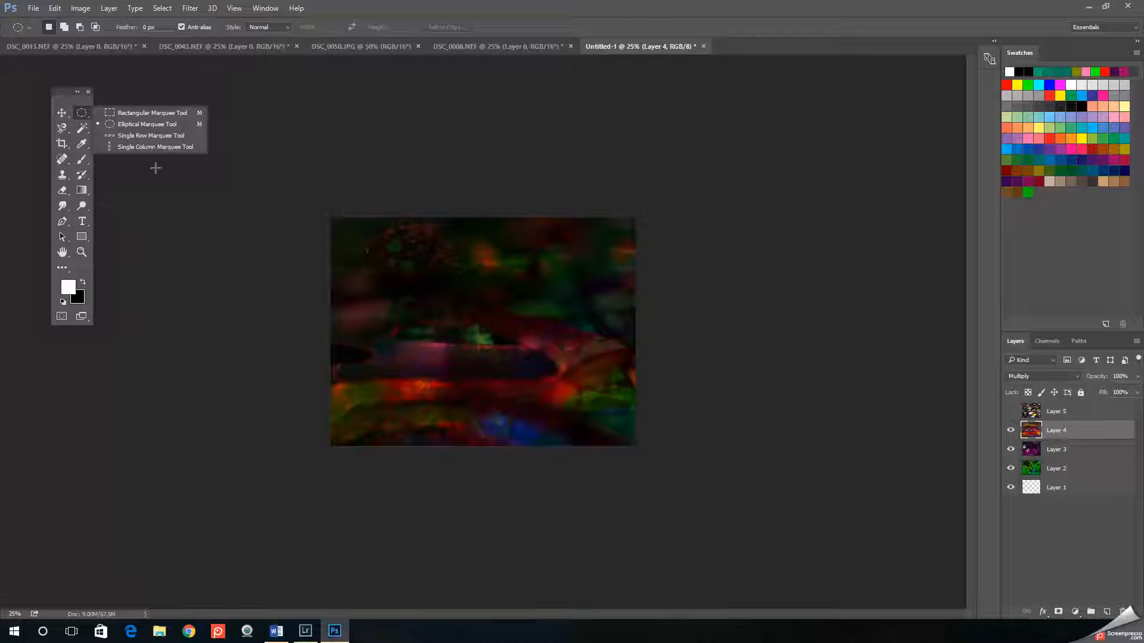
{"action": "left_click_drag", "start_coordinate": [368, 236], "coordinate": [400, 427]}
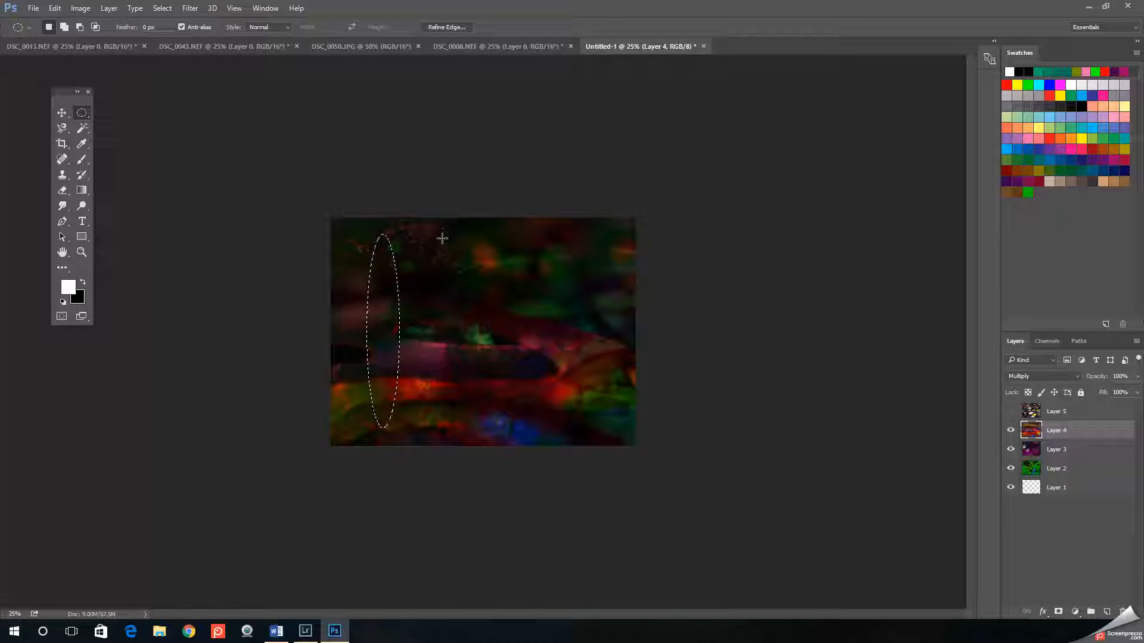
{"action": "key", "text": "shift"}
{"action": "left_click_drag", "start_coordinate": [429, 233], "coordinate": [504, 317]}
{"action": "left_click_drag", "start_coordinate": [531, 232], "coordinate": [580, 392]}
{"action": "left_click_drag", "start_coordinate": [454, 269], "coordinate": [496, 428], "text": "shift"}
{"action": "left_click_drag", "start_coordinate": [392, 278], "coordinate": [411, 364], "text": "shift"}
Build one selection of seven separate tall ellipses spread across the image with the Elliptical Marquee tool
{"action": "left_click_drag", "start_coordinate": [605, 247], "coordinate": [629, 334]}
{"action": "left_click_drag", "start_coordinate": [511, 238], "coordinate": [556, 356], "text": "shift"}
{"action": "left_click_drag", "start_coordinate": [403, 258], "coordinate": [441, 366], "text": "shift"}
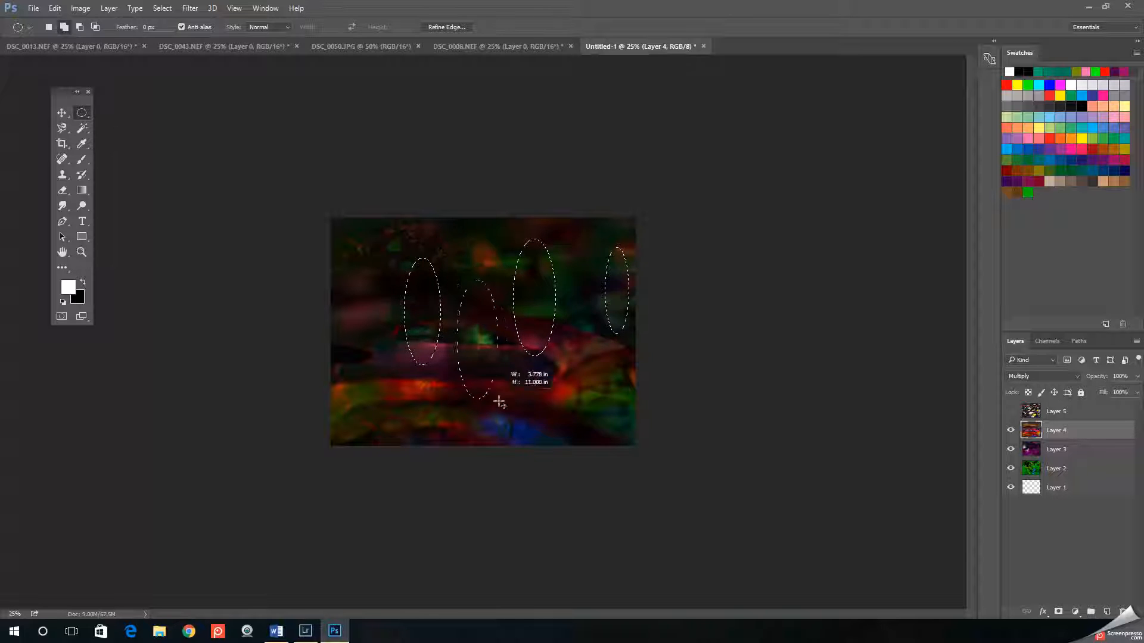
{"action": "left_click_drag", "start_coordinate": [508, 419], "coordinate": [509, 419], "text": "shift"}
{"action": "left_click_drag", "start_coordinate": [348, 227], "coordinate": [368, 306], "text": "shift"}
{"action": "left_click_drag", "start_coordinate": [570, 321], "coordinate": [608, 407], "text": "shift"}
{"action": "left_click_drag", "start_coordinate": [344, 321], "coordinate": [390, 413], "text": "shift"}
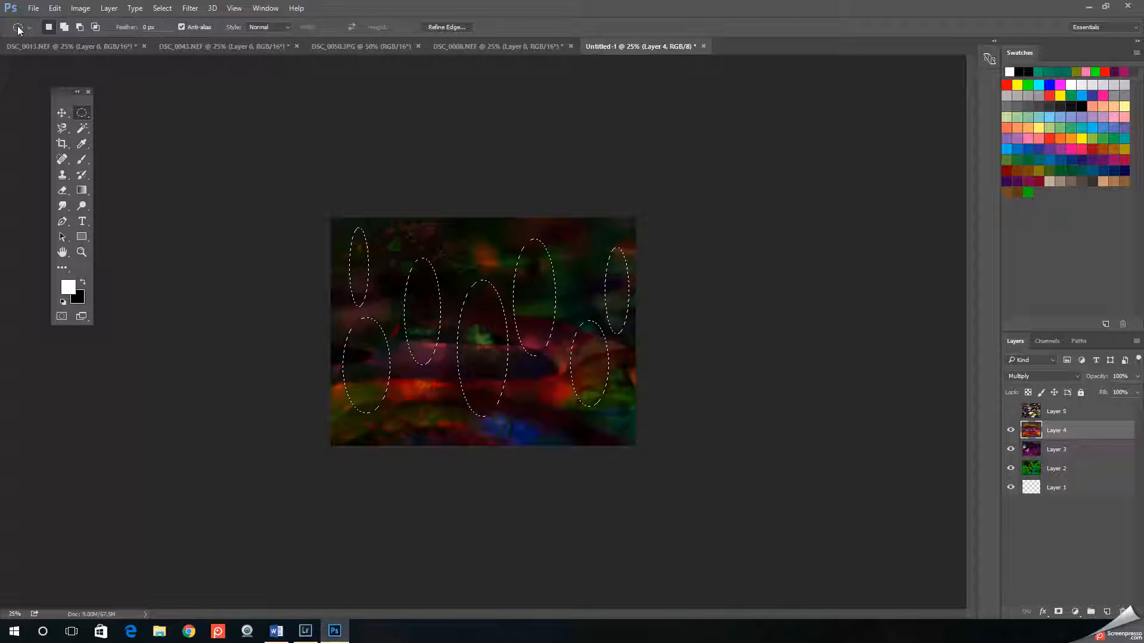
Copy the merged content of all visible layers inside the elliptical selection, and invert the selection
{"action": "left_click", "coordinate": [55, 9]}
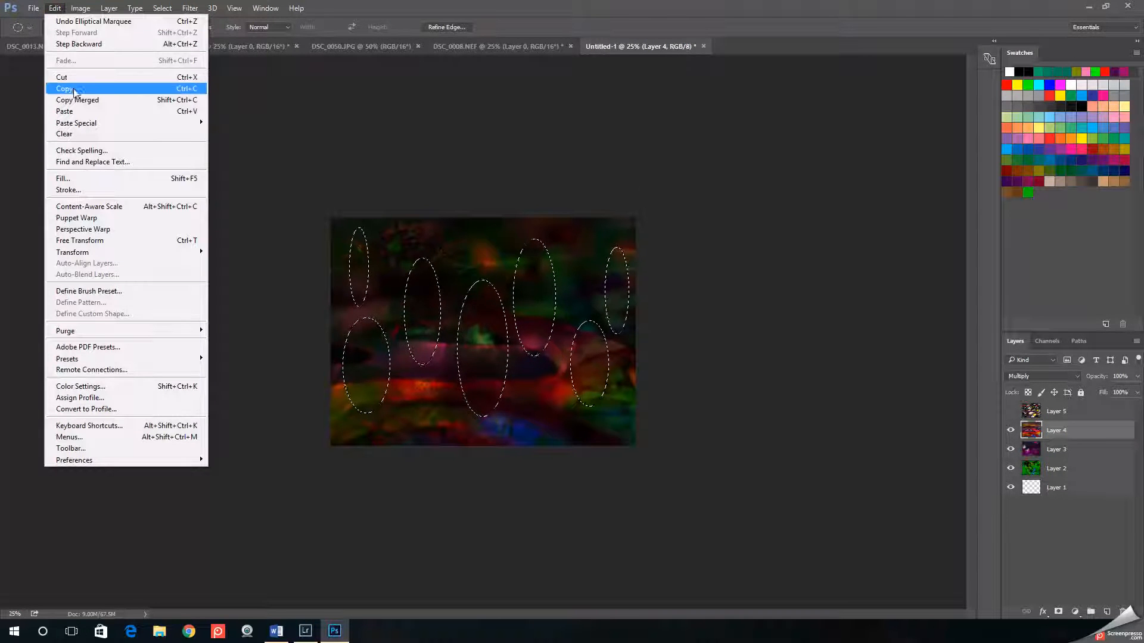
{"action": "left_click", "coordinate": [80, 100]}
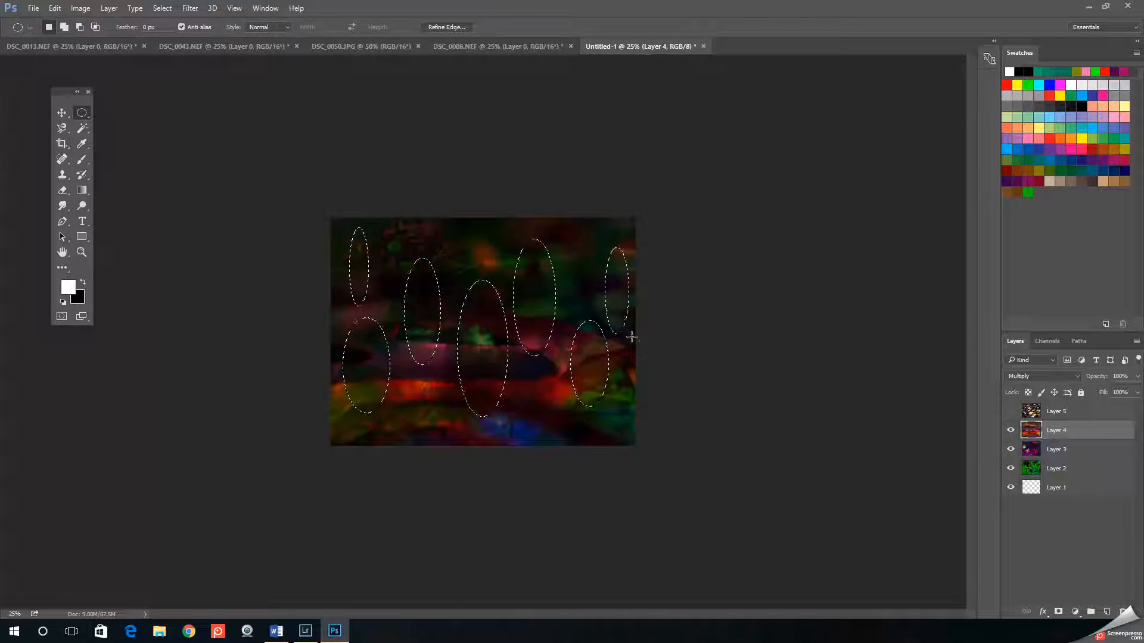
{"action": "left_click", "coordinate": [162, 8]}
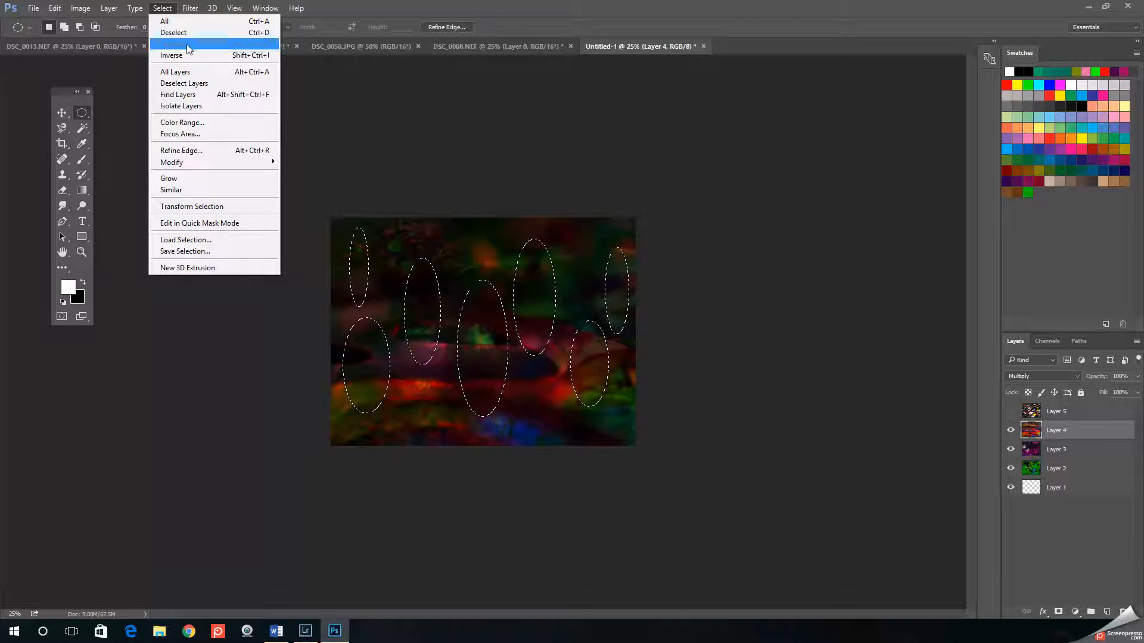
{"action": "left_click", "coordinate": [201, 56]}
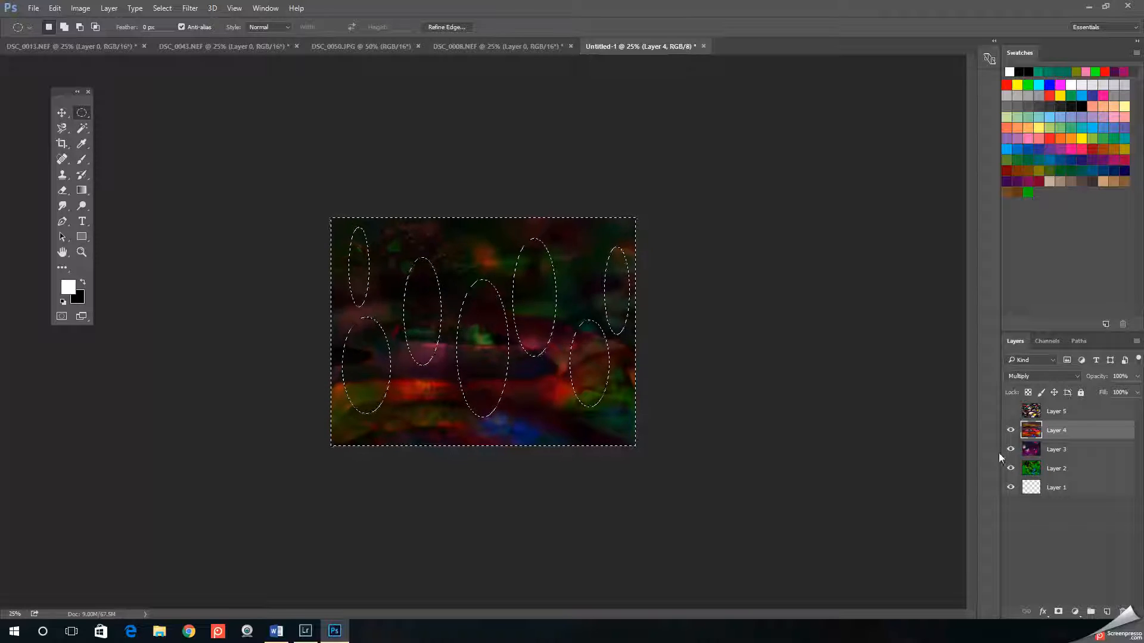
Copy the merged content of the inverted selection and add a new empty layer above Layer 4
{"action": "left_click", "coordinate": [61, 8]}
{"action": "left_click", "coordinate": [88, 98]}
{"action": "left_click", "coordinate": [1107, 612]}
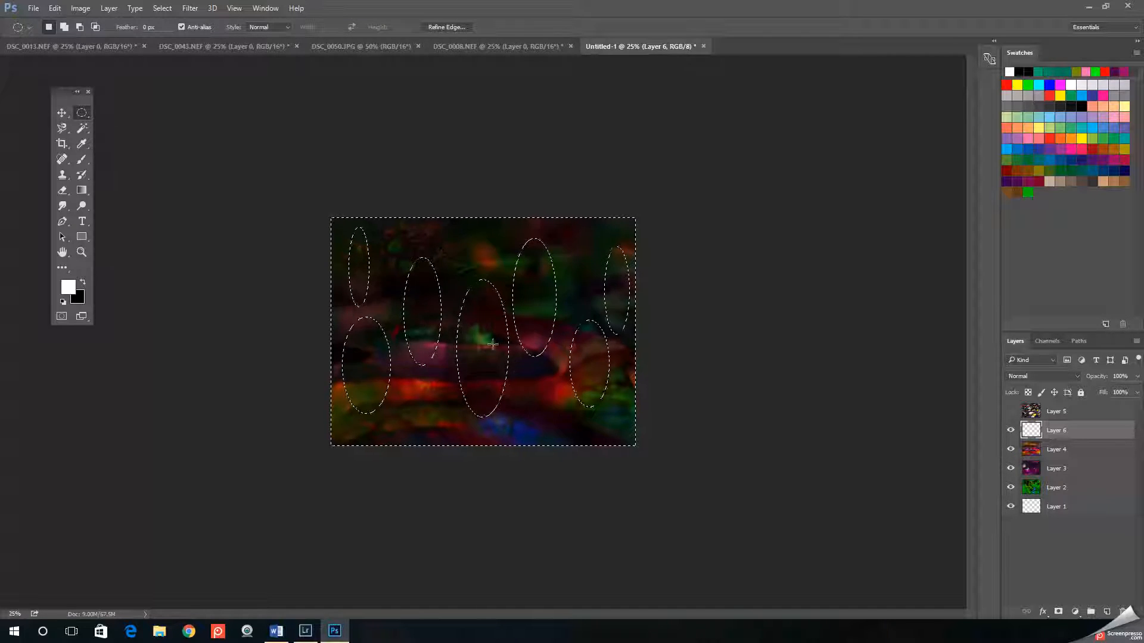
Paste the copied merged content into Layer 6 and hide Layer 4 beneath it
{"action": "left_click", "coordinate": [53, 7]}
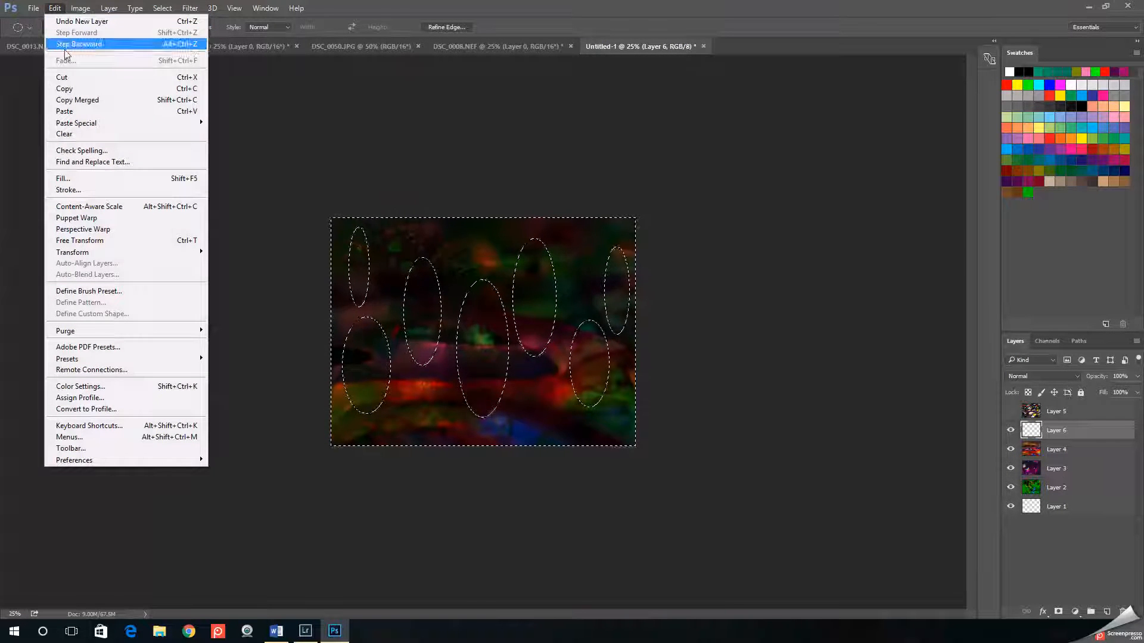
{"action": "left_click", "coordinate": [84, 111]}
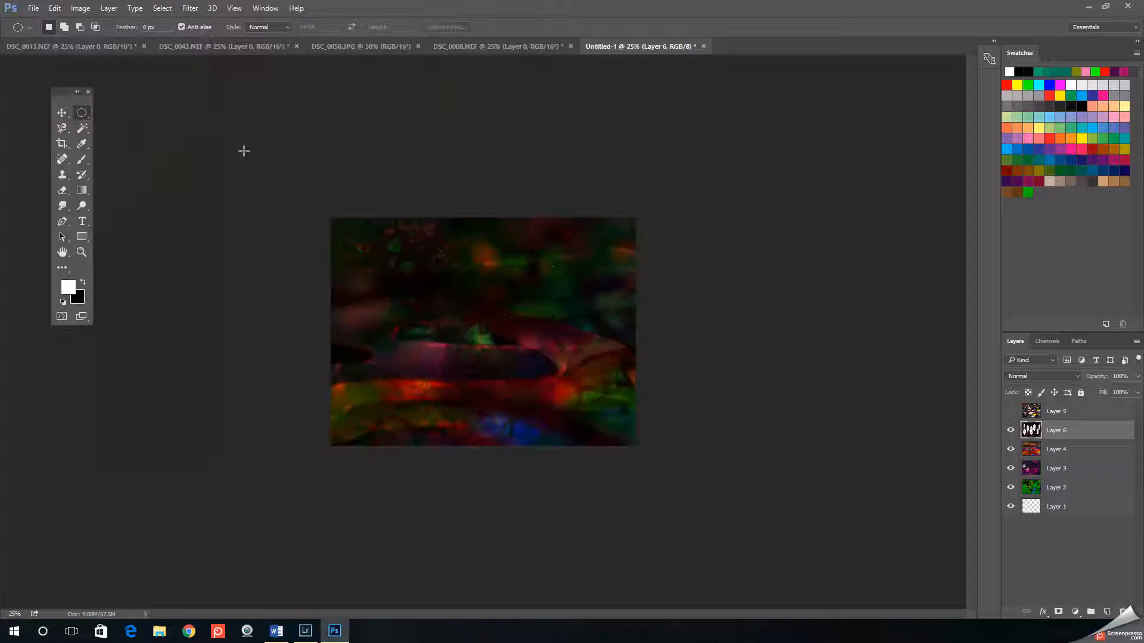
{"action": "left_click", "coordinate": [1011, 450]}
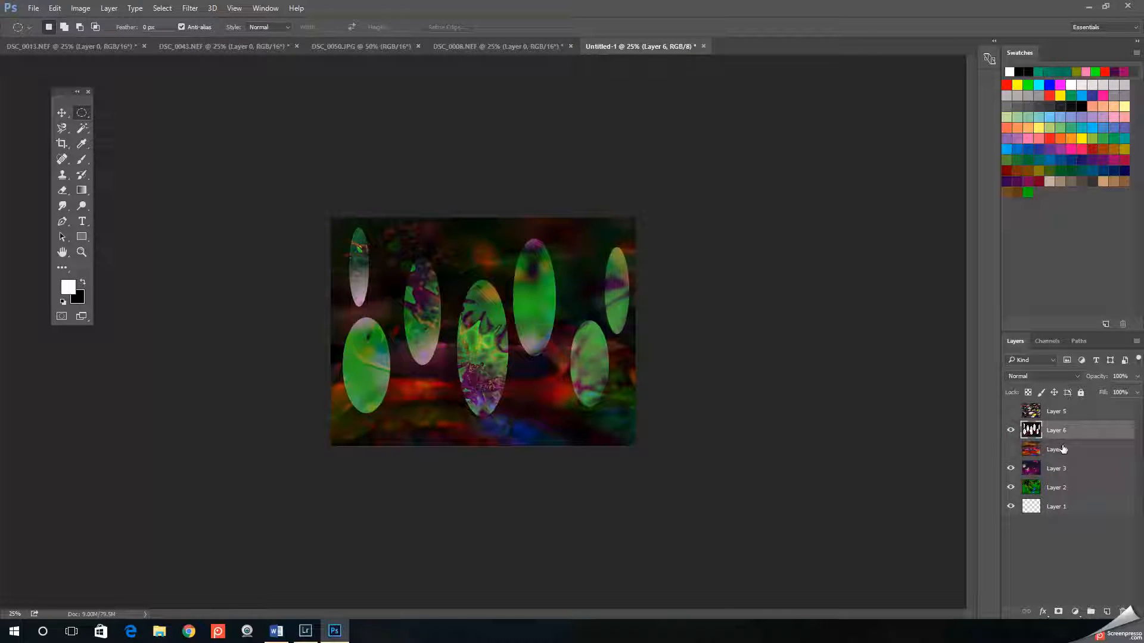
{"action": "left_click", "coordinate": [1011, 450]}
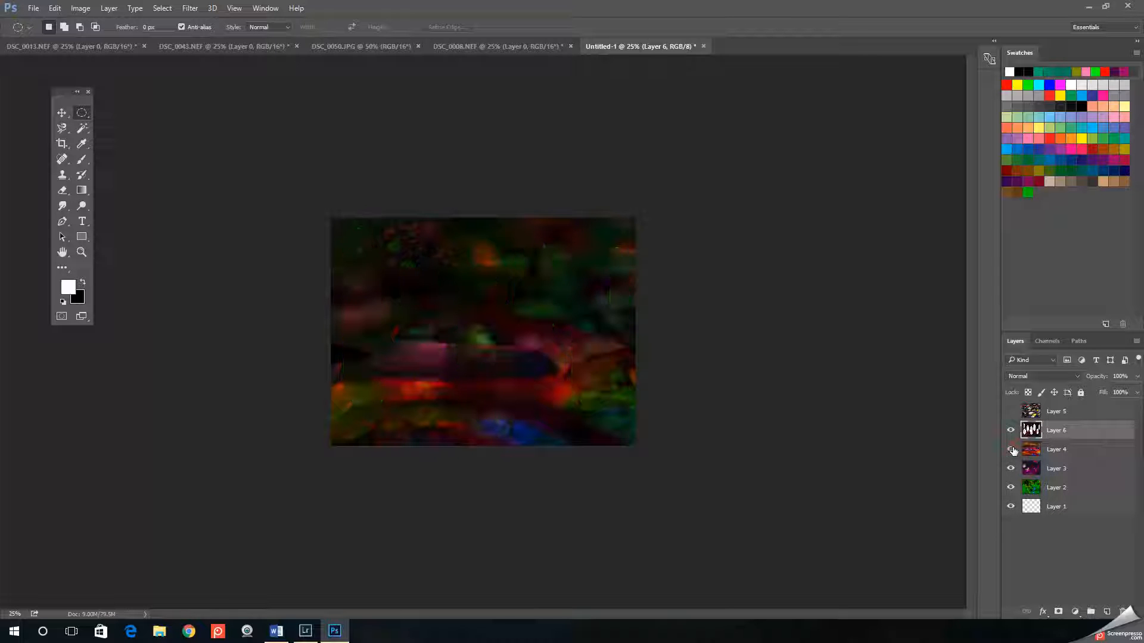
{"action": "left_click", "coordinate": [1011, 450]}
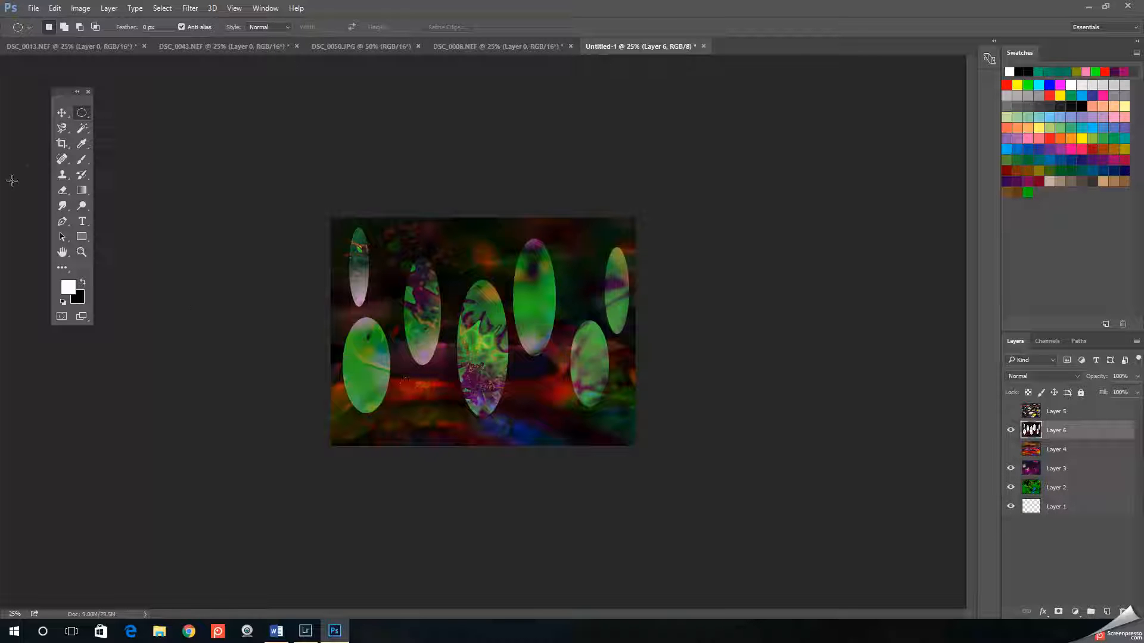
Distort Layer 6 into a flattened, slightly tilted band across the lower part of the image, at about 96% width and 55% height
{"action": "left_click", "coordinate": [61, 114]}
{"action": "mouse_move", "coordinate": [555, 404]}
{"action": "left_mouse_down"}
{"action": "mouse_move", "coordinate": [539, 373]}
{"action": "mouse_move", "coordinate": [574, 367]}
{"action": "mouse_move", "coordinate": [545, 426]}
{"action": "mouse_move", "coordinate": [513, 432]}
{"action": "mouse_move", "coordinate": [560, 405]}
{"action": "mouse_move", "coordinate": [550, 400]}
{"action": "left_mouse_up"}
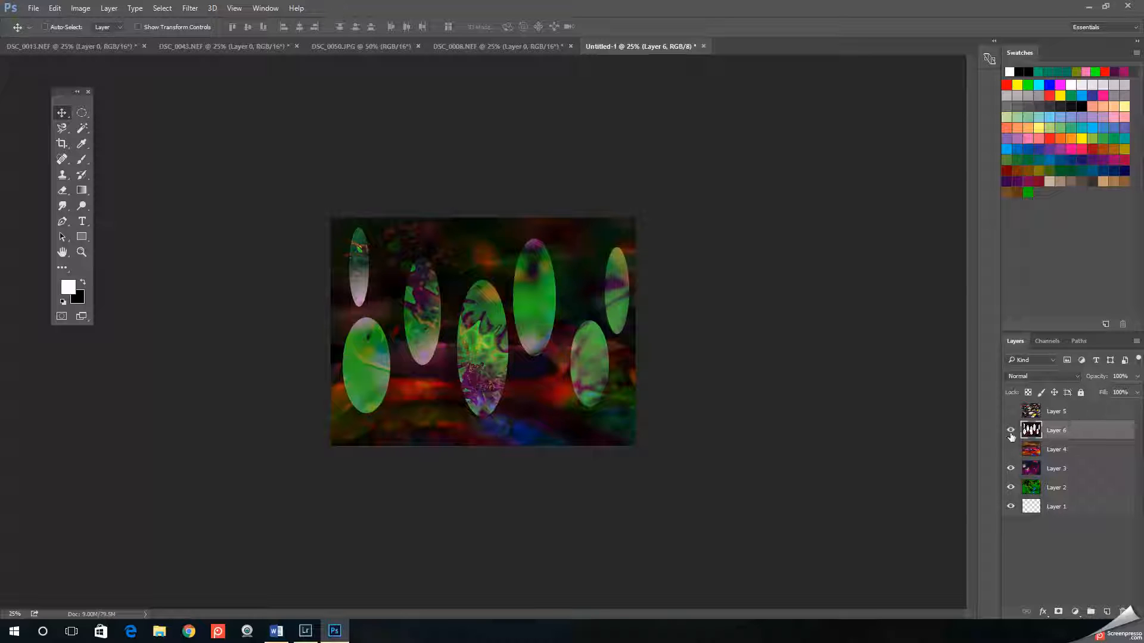
{"action": "left_click", "coordinate": [54, 9]}
{"action": "mouse_move", "coordinate": [113, 252]}
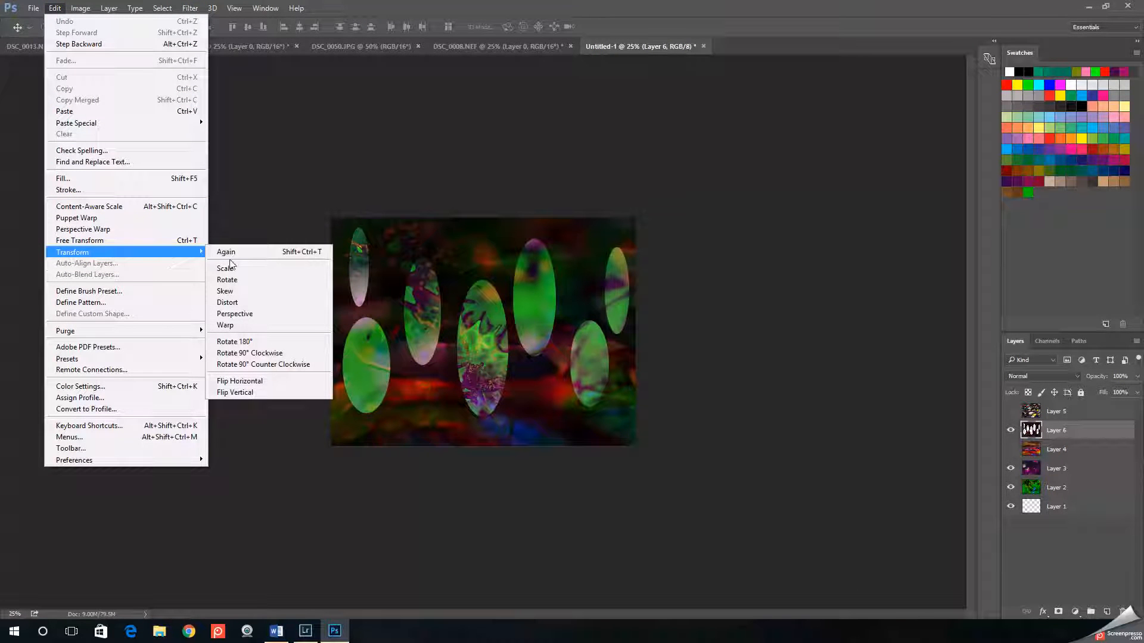
{"action": "left_click", "coordinate": [254, 301]}
{"action": "left_click_drag", "start_coordinate": [484, 221], "coordinate": [469, 298]}
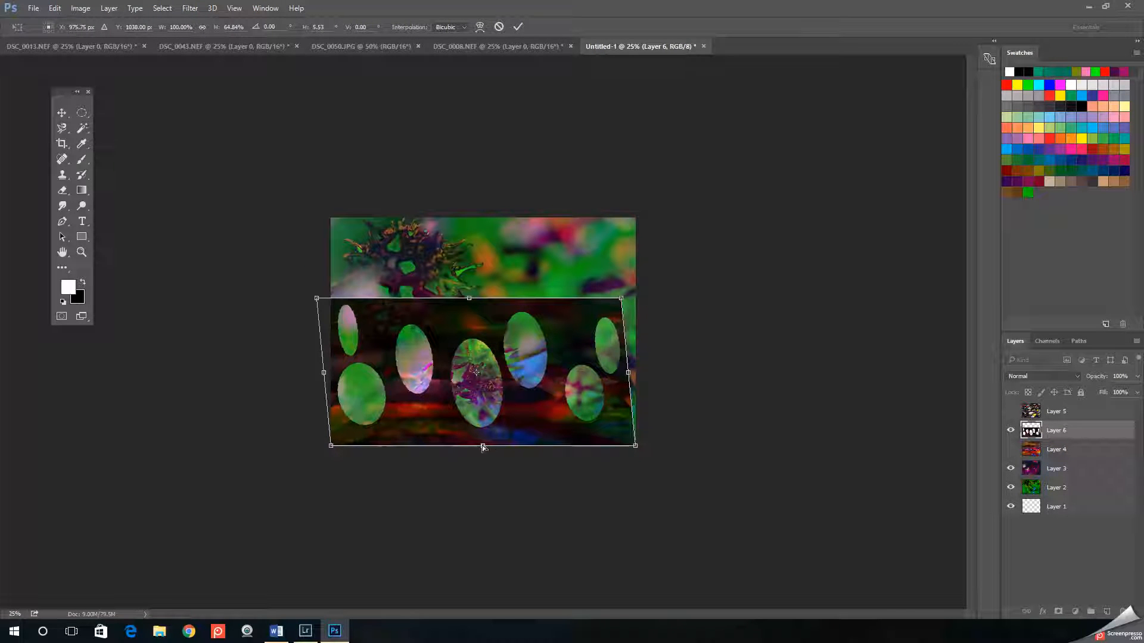
{"action": "left_click_drag", "start_coordinate": [483, 445], "coordinate": [488, 421]}
{"action": "left_click_drag", "start_coordinate": [324, 366], "coordinate": [344, 396]}
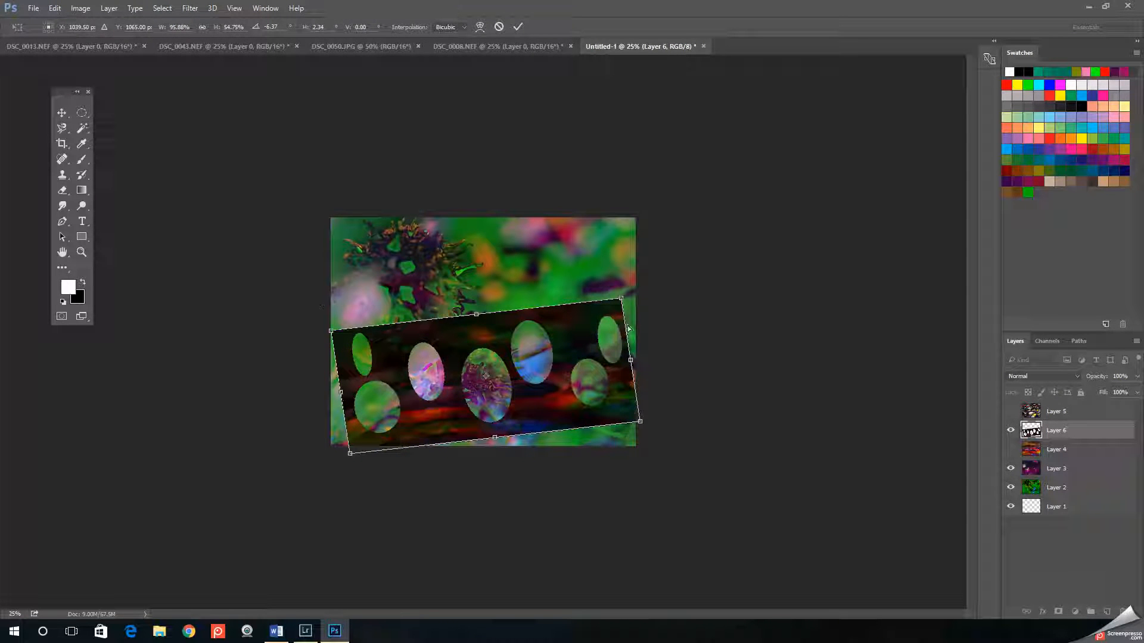
Stretch the distorted Layer 6 into a large fan shape reaching past the canvas, commit the distortion and shift the layer slightly upward
{"action": "left_click_drag", "start_coordinate": [624, 305], "coordinate": [655, 139]}
{"action": "left_click_drag", "start_coordinate": [494, 237], "coordinate": [481, 172]}
{"action": "left_click_drag", "start_coordinate": [351, 455], "coordinate": [547, 465]}
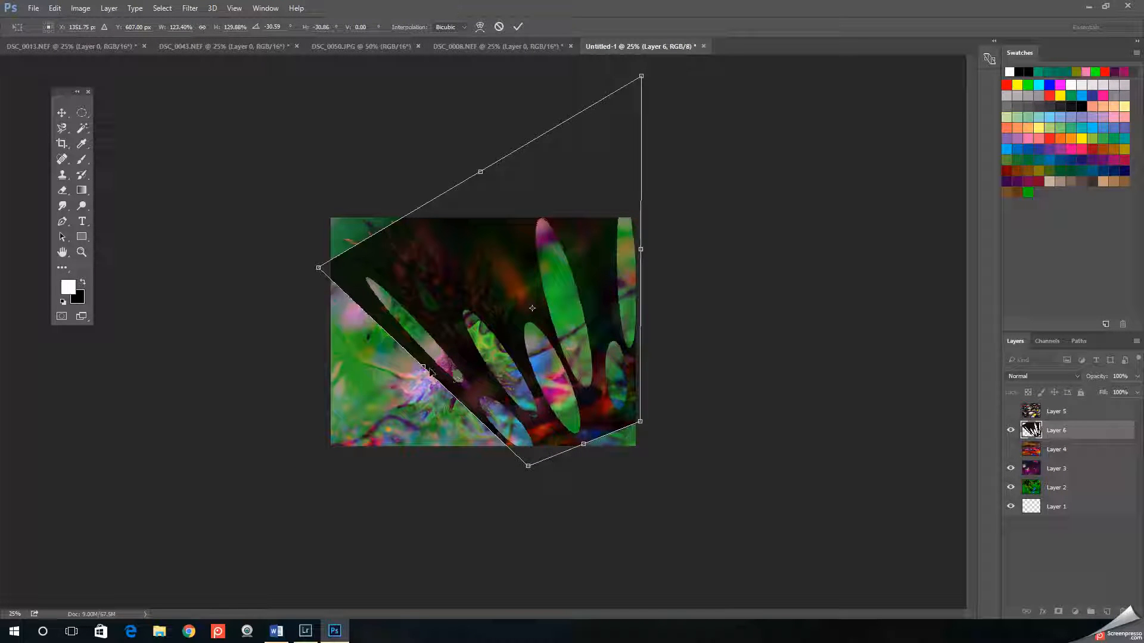
{"action": "left_click_drag", "start_coordinate": [424, 370], "coordinate": [345, 445]}
{"action": "left_click_drag", "start_coordinate": [374, 349], "coordinate": [369, 290]}
{"action": "left_click_drag", "start_coordinate": [541, 428], "coordinate": [534, 397]}
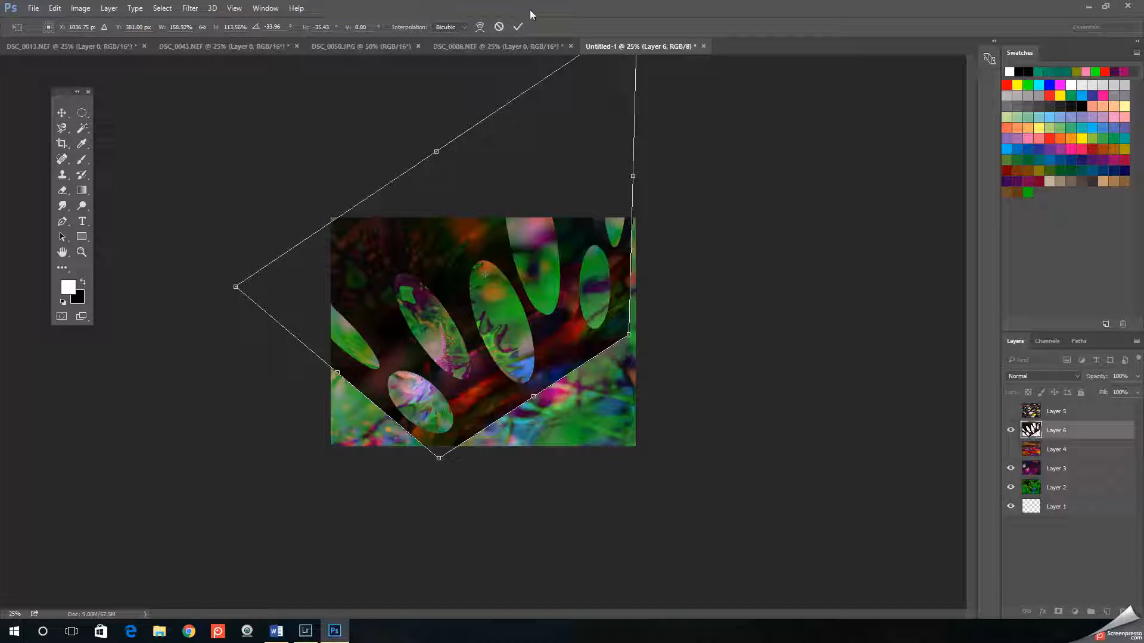
{"action": "left_click_drag", "start_coordinate": [432, 266], "coordinate": [415, 267]}
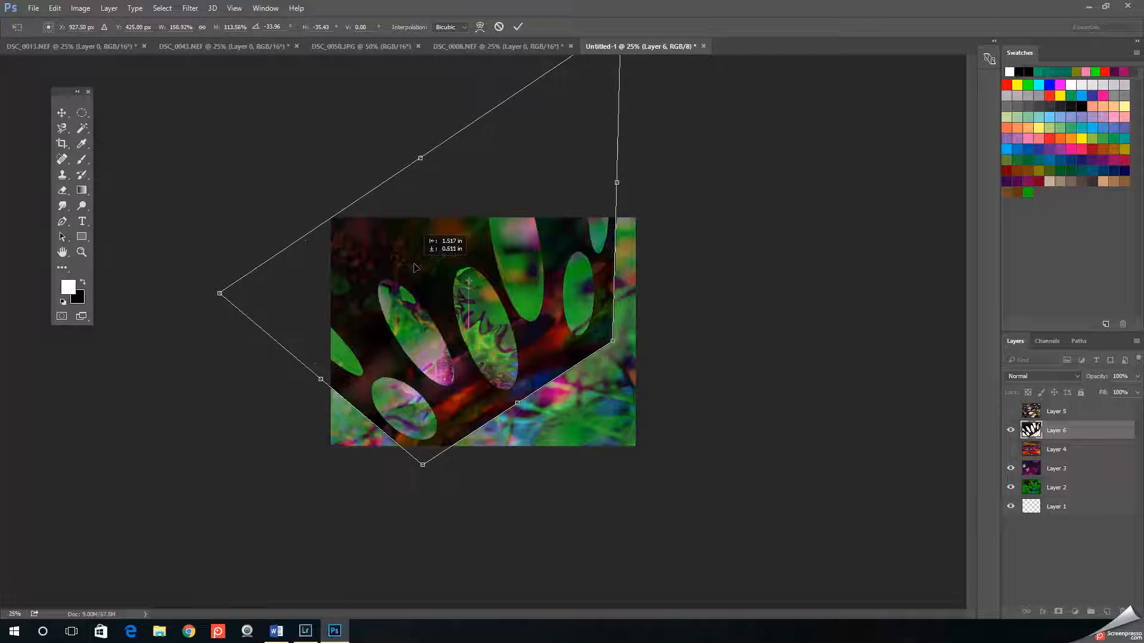
{"action": "left_click", "coordinate": [517, 27]}
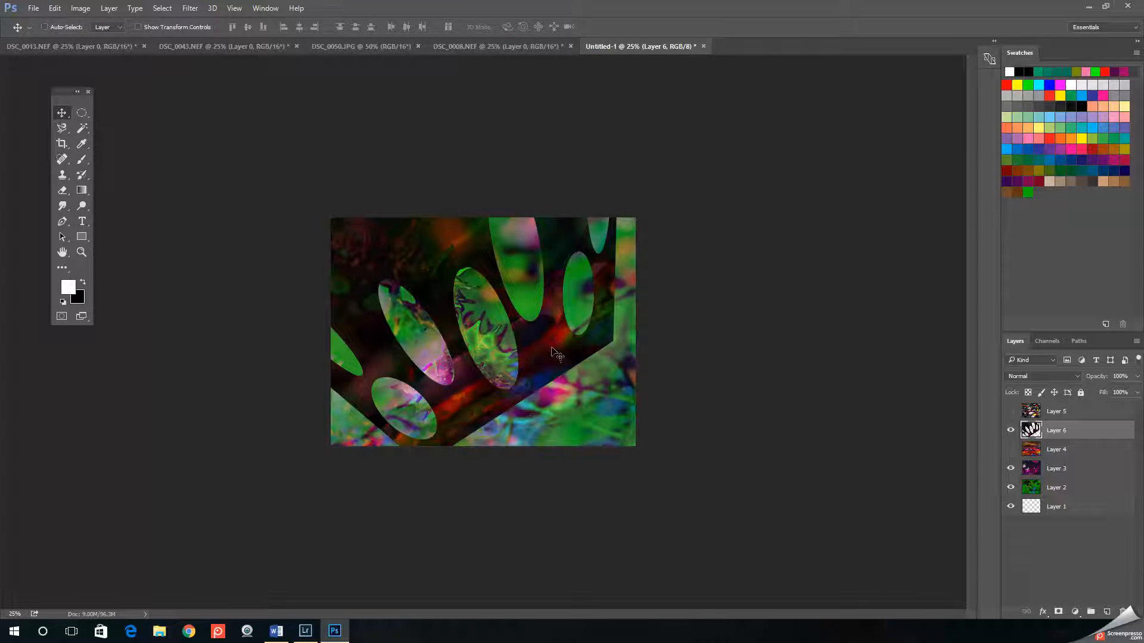
{"action": "mouse_move", "coordinate": [553, 347]}
{"action": "left_mouse_down"}
{"action": "mouse_move", "coordinate": [563, 327]}
{"action": "mouse_move", "coordinate": [551, 308]}
{"action": "mouse_move", "coordinate": [554, 331]}
{"action": "mouse_move", "coordinate": [531, 334]}
{"action": "mouse_move", "coordinate": [550, 327]}
{"action": "mouse_move", "coordinate": [574, 395]}
{"action": "mouse_move", "coordinate": [540, 338]}
{"action": "mouse_move", "coordinate": [520, 330]}
{"action": "mouse_move", "coordinate": [498, 343]}
{"action": "mouse_move", "coordinate": [531, 305]}
{"action": "mouse_move", "coordinate": [552, 350]}
{"action": "left_mouse_up"}
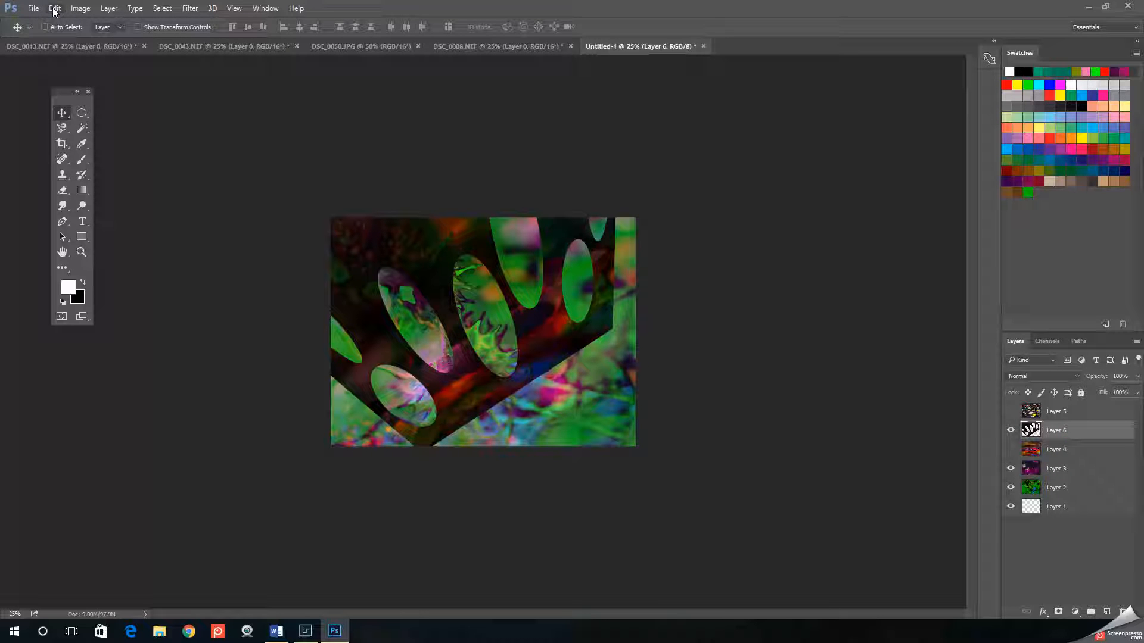
Duplicate Layer 6 and offset the copy diagonally down and to the left of the original
{"action": "right_click", "coordinate": [1084, 434]}
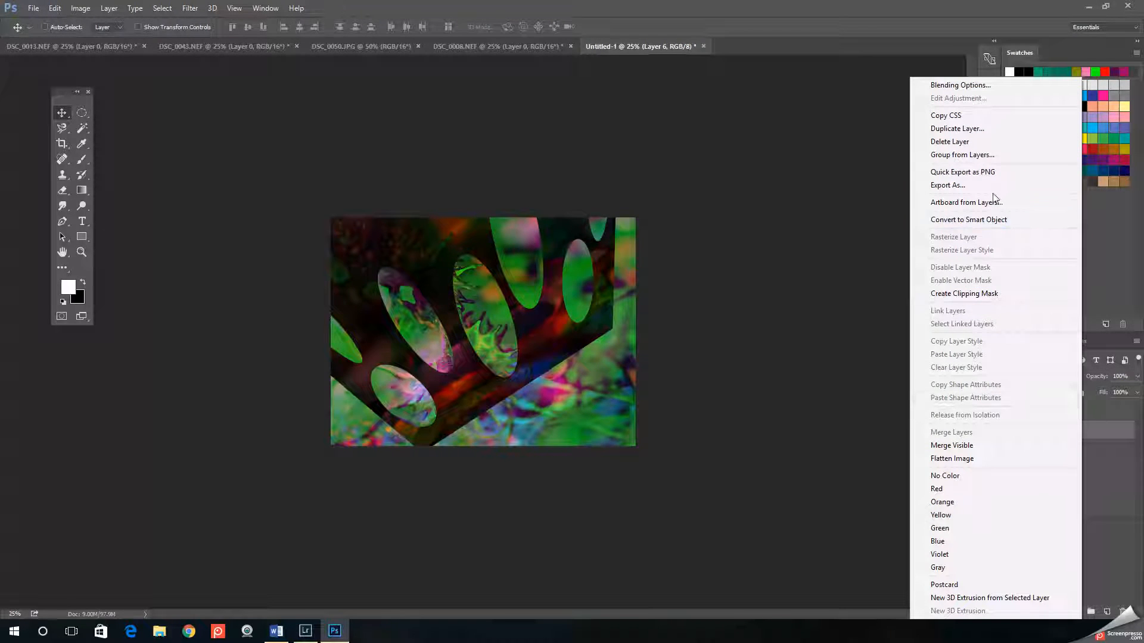
{"action": "left_click", "coordinate": [1013, 129]}
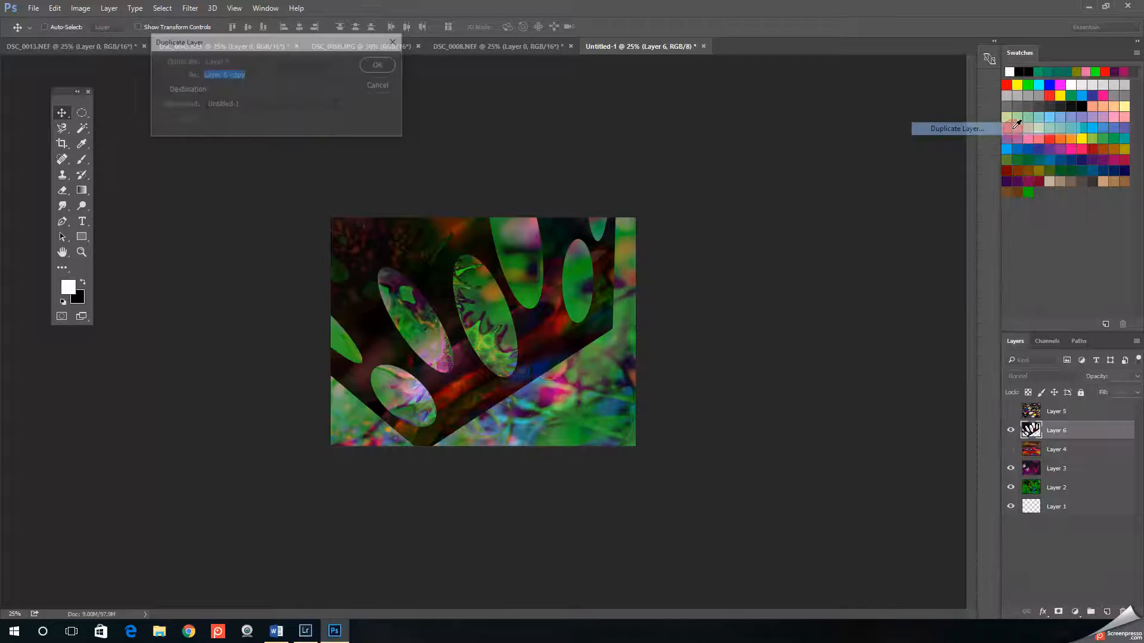
{"action": "left_click", "coordinate": [380, 64]}
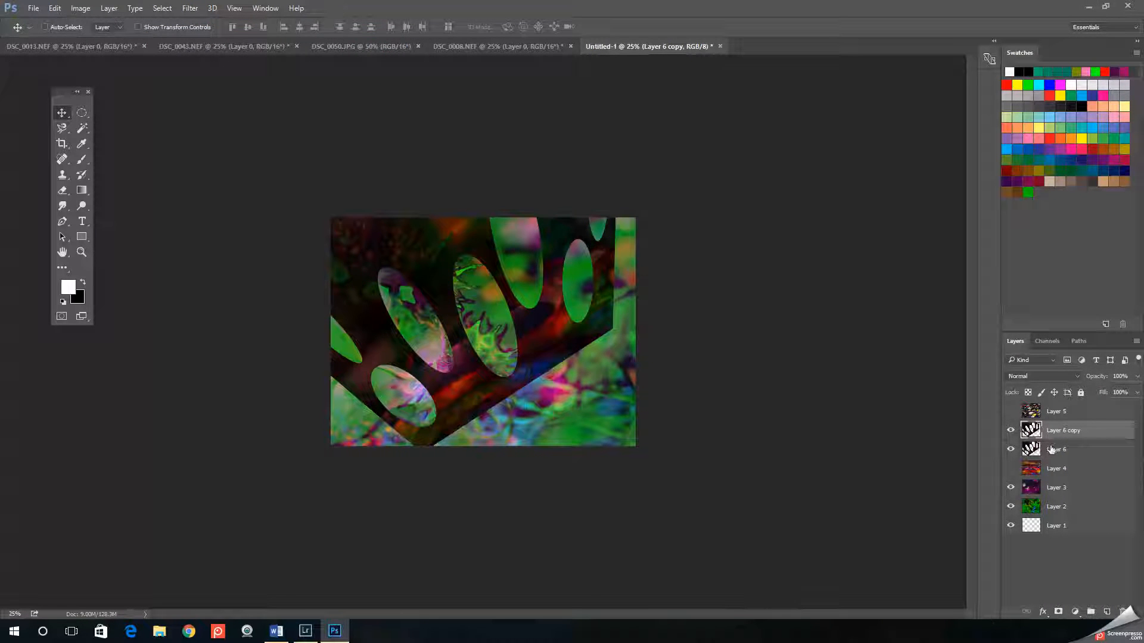
{"action": "left_click_drag", "start_coordinate": [540, 337], "coordinate": [513, 369]}
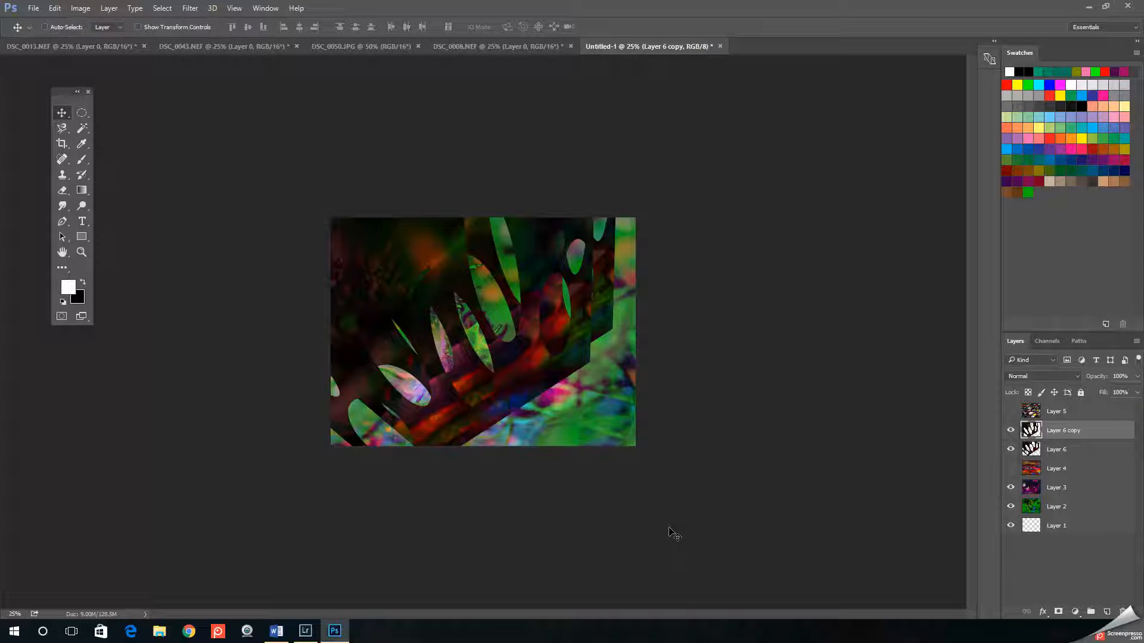
Duplicate Layer 6 copy and move the new duplicate to the right across the image
{"action": "right_click", "coordinate": [1081, 429]}
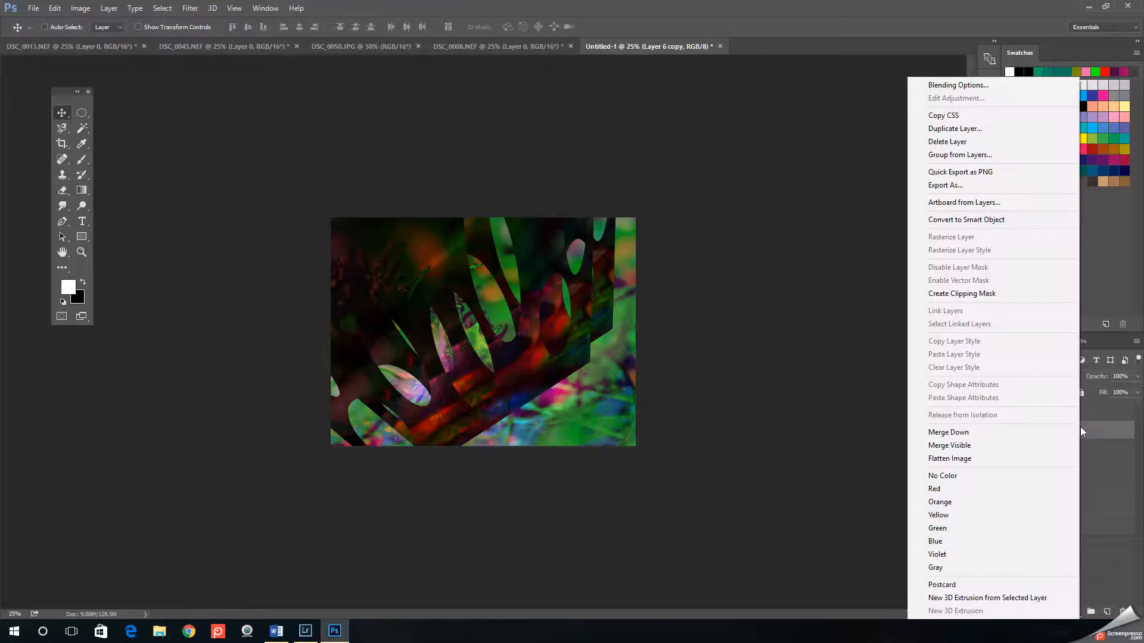
{"action": "left_click", "coordinate": [967, 129]}
{"action": "left_click", "coordinate": [379, 65]}
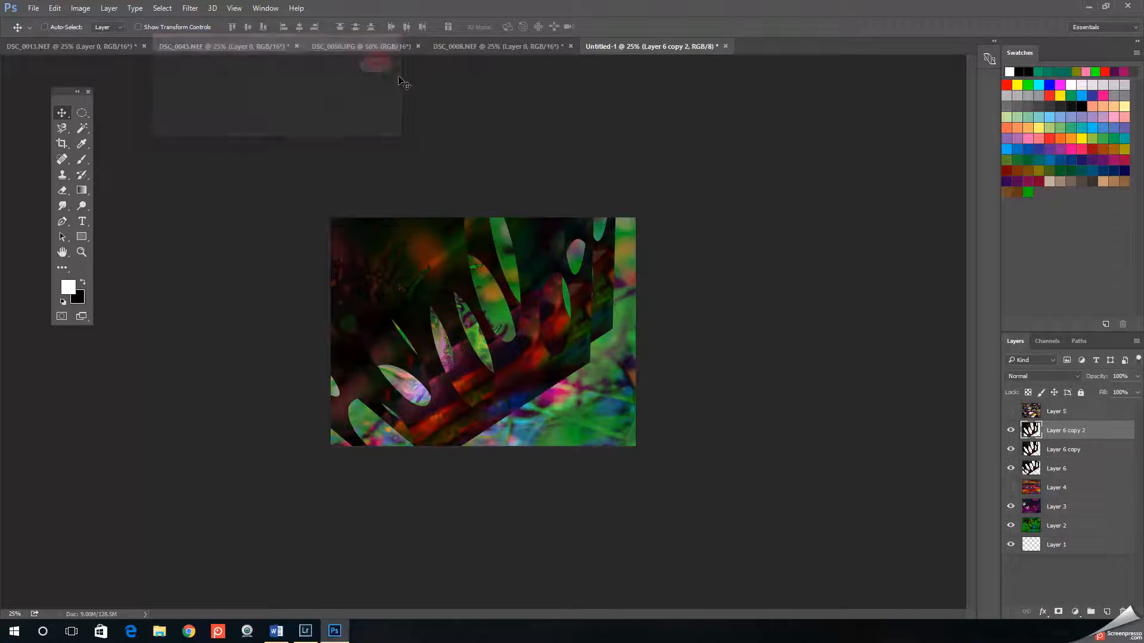
{"action": "left_click_drag", "start_coordinate": [532, 351], "coordinate": [604, 345]}
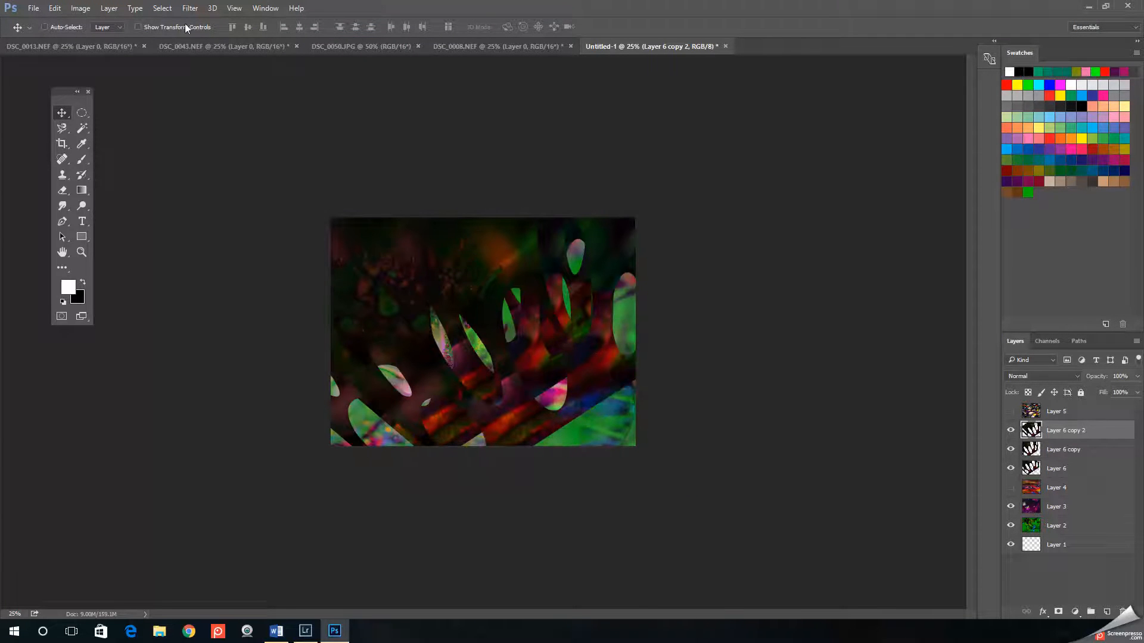
Flip Layer 6 copy 2 horizontally and move it right and slightly upward
{"action": "left_click", "coordinate": [57, 10]}
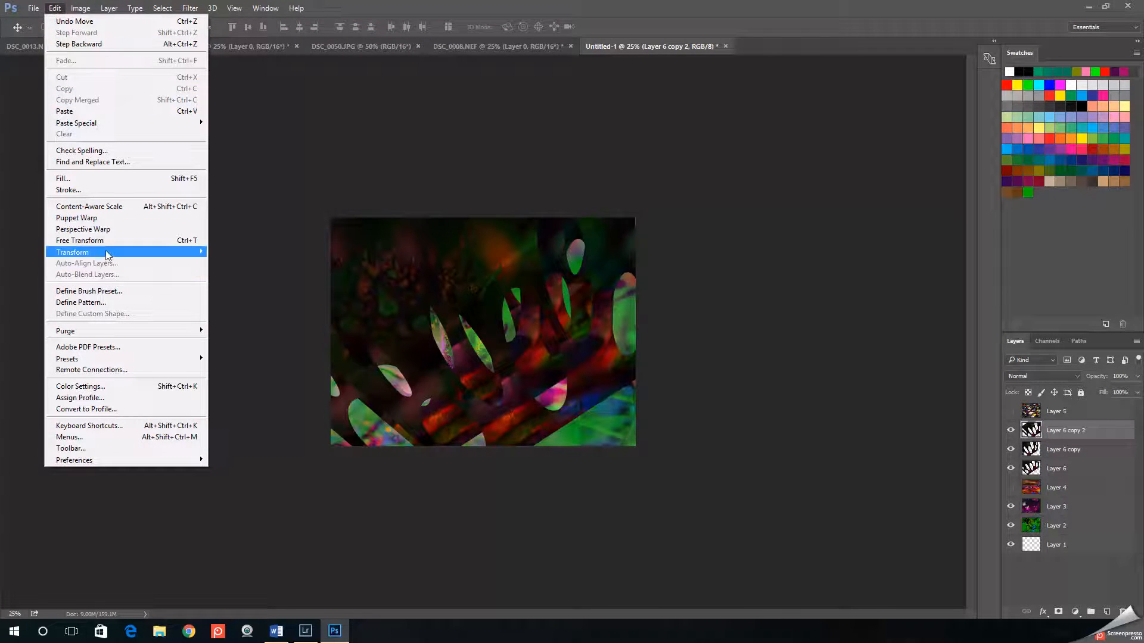
{"action": "mouse_move", "coordinate": [199, 253]}
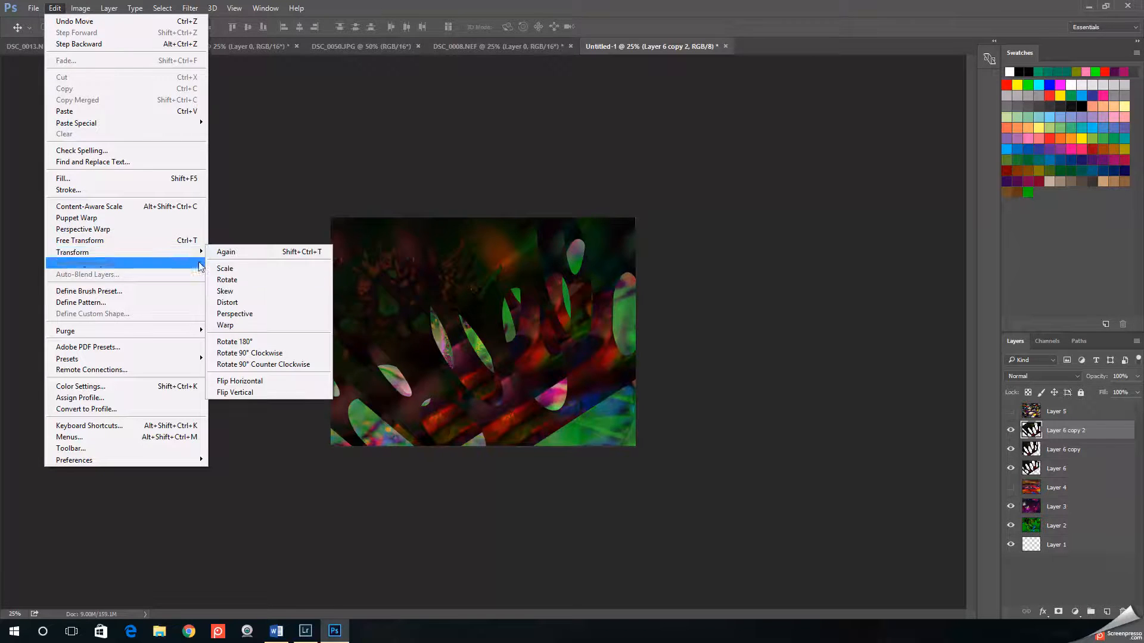
{"action": "left_click", "coordinate": [280, 384]}
{"action": "left_click_drag", "start_coordinate": [524, 395], "coordinate": [592, 368]}
Rotate Layer 6 copy 2 to about 115° with the Rotate transform, moving it downward
{"action": "left_click", "coordinate": [53, 8]}
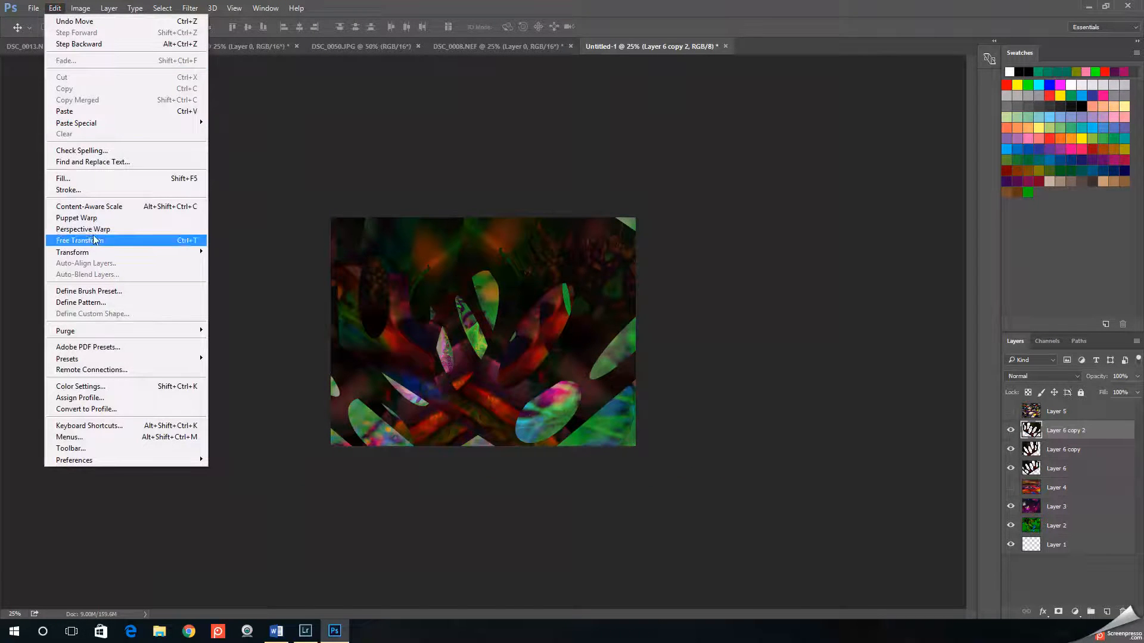
{"action": "mouse_move", "coordinate": [101, 252]}
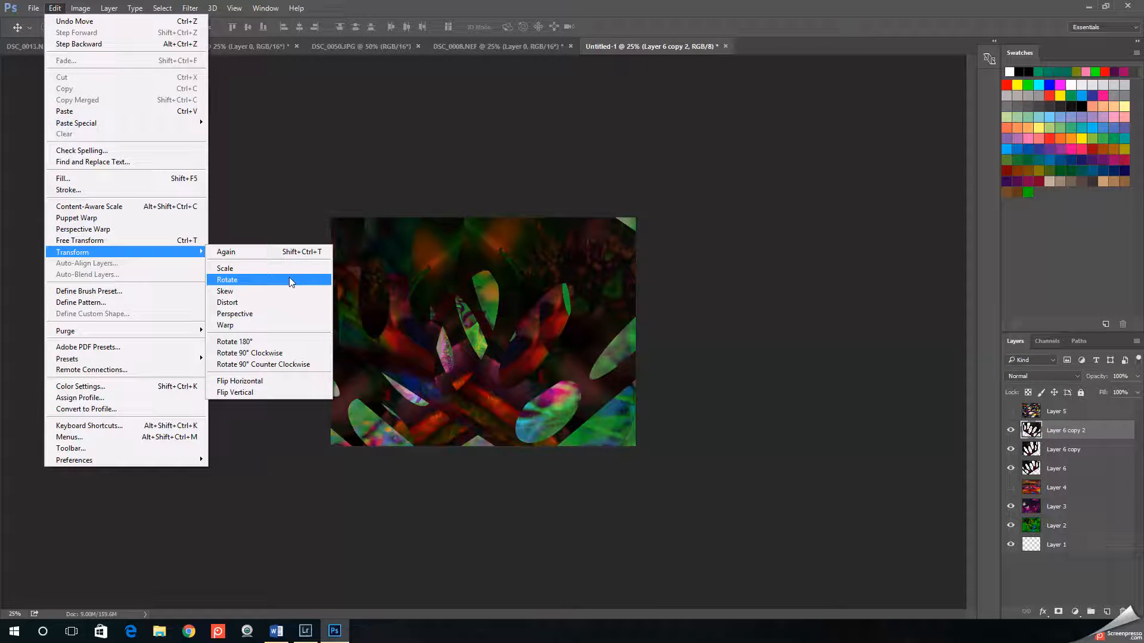
{"action": "left_click", "coordinate": [290, 281]}
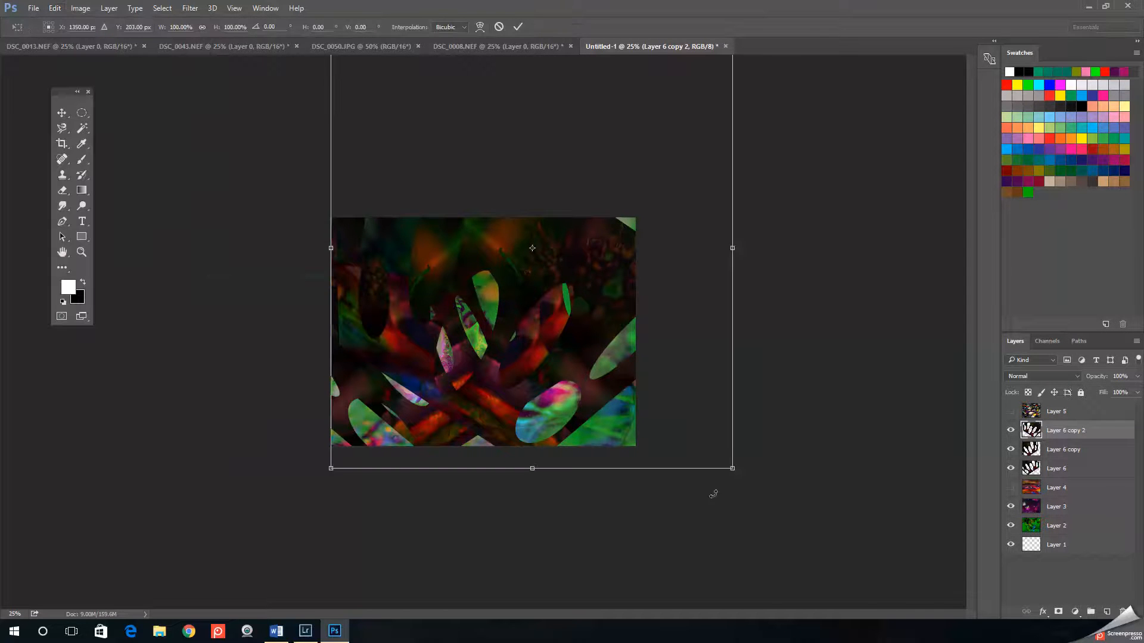
{"action": "left_click_drag", "start_coordinate": [754, 481], "coordinate": [47, 335]}
{"action": "left_click_drag", "start_coordinate": [587, 306], "coordinate": [570, 553]}
{"action": "left_click_drag", "start_coordinate": [886, 470], "coordinate": [898, 403]}
Position the rotated Layer 6 copy 2 over the image's lower-right corner, nudge it slightly right and down, and commit the transform
{"action": "left_click_drag", "start_coordinate": [490, 367], "coordinate": [549, 402]}
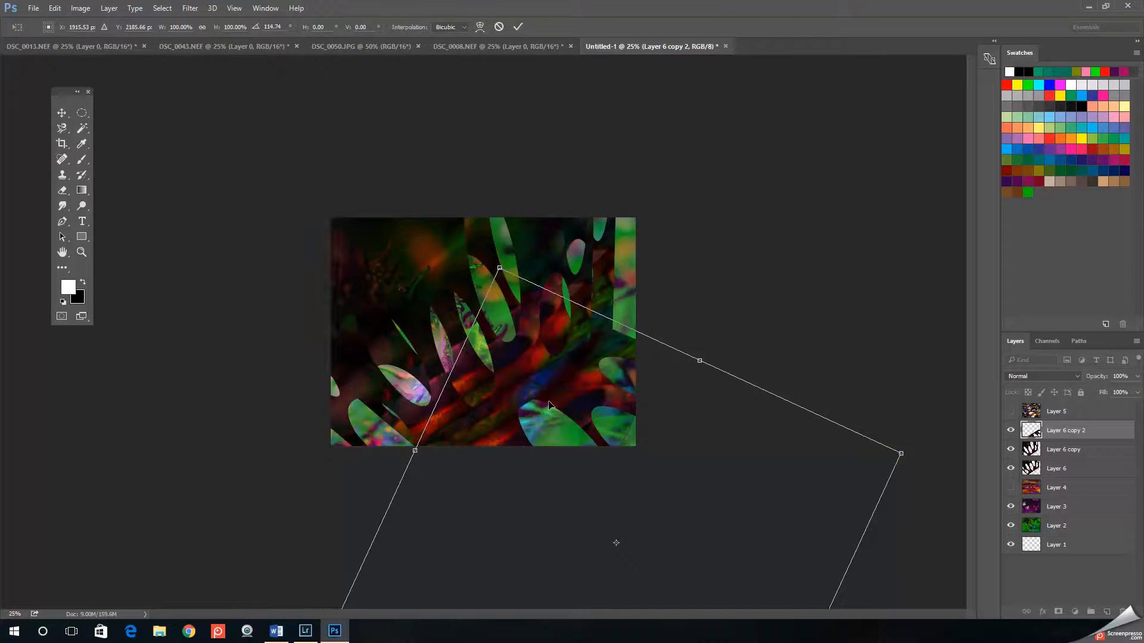
{"action": "key", "text": "Right"}
{"action": "key", "text": "Right"}
{"action": "key", "text": "Down"}
{"action": "key", "text": "Down"}
{"action": "key", "text": "Down"}
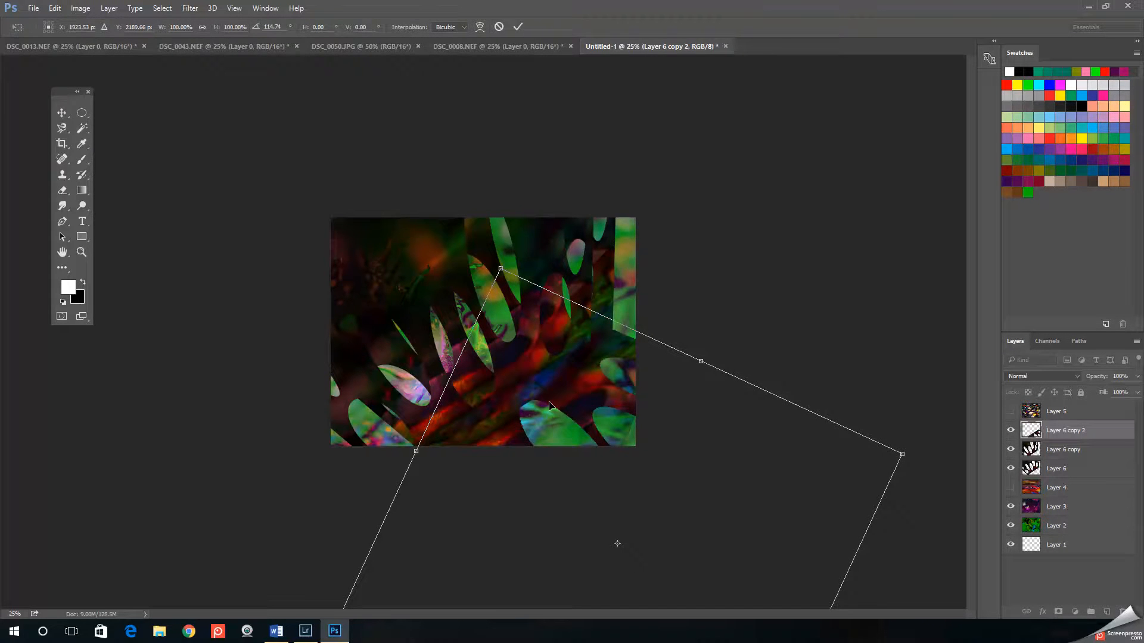
{"action": "left_click", "coordinate": [518, 29]}
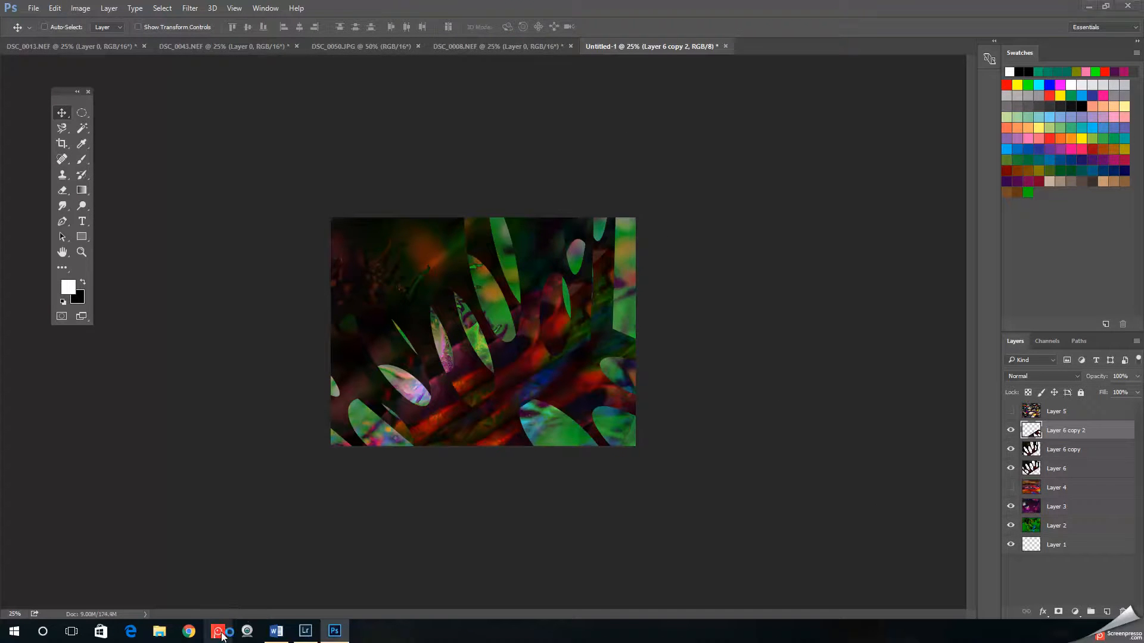
{"action": "left_click", "coordinate": [320, 506]}
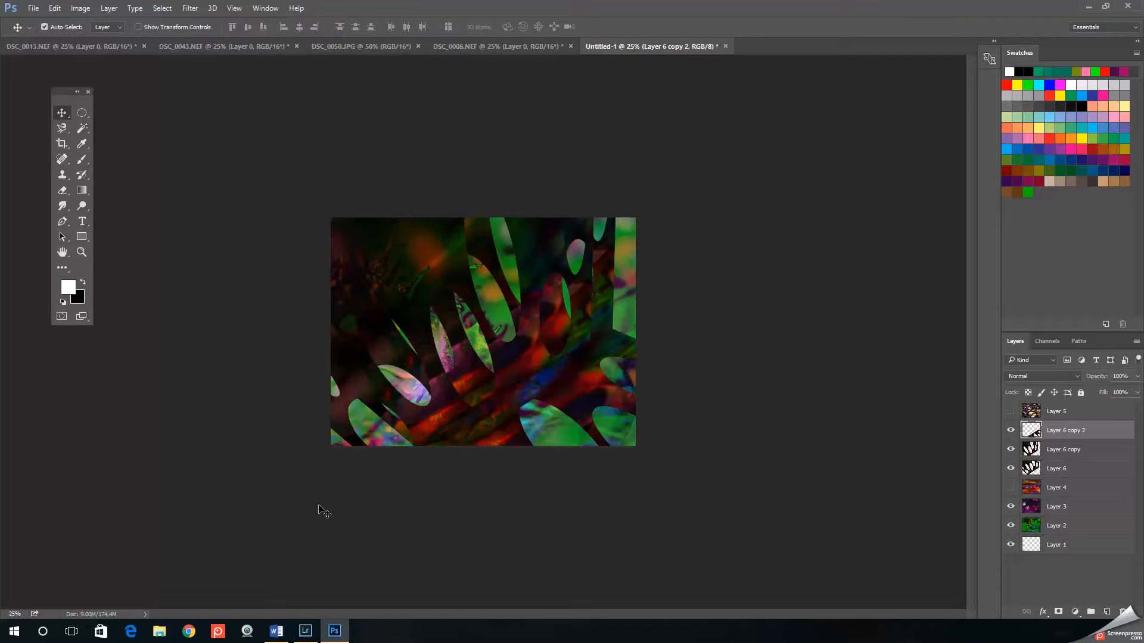